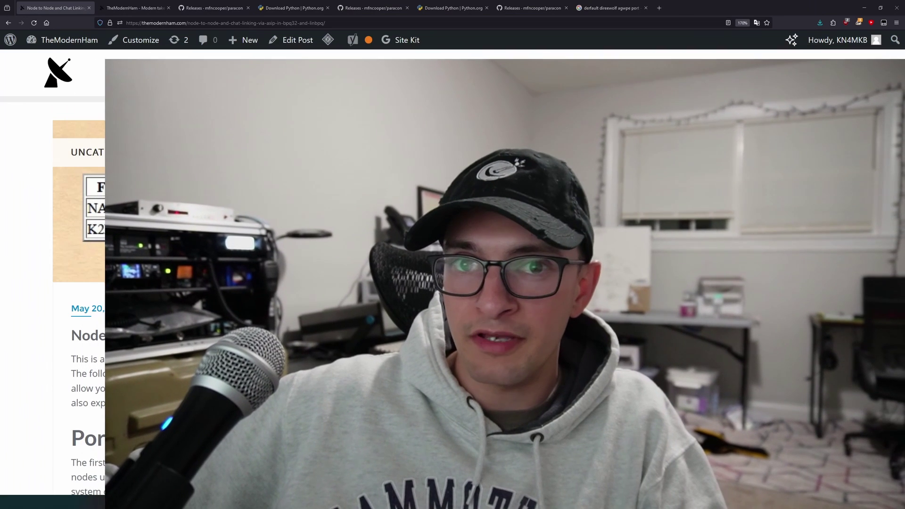
Scroll the AXIP linking post to its On Windows instructions for opening UDP port 10093
scroll(283, 332, "down", 5)
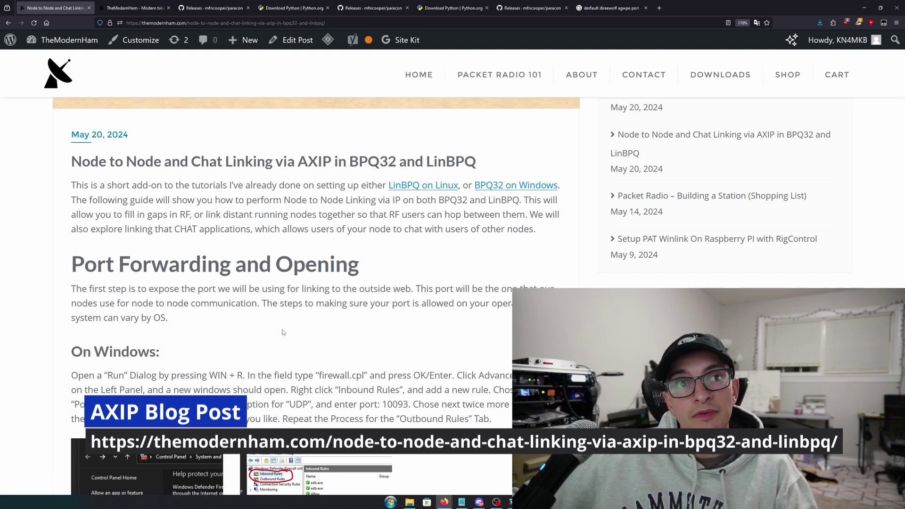
scroll(275, 333, "down", 5)
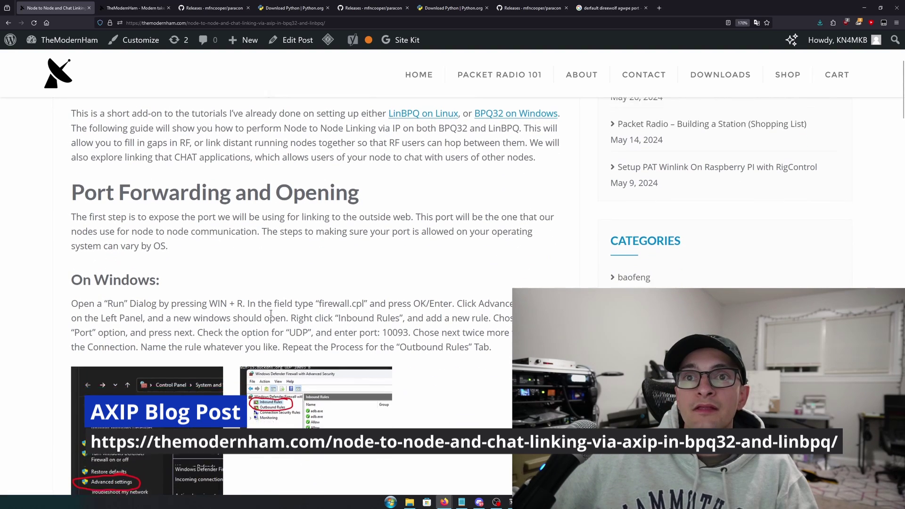
scroll(270, 313, "down", 2)
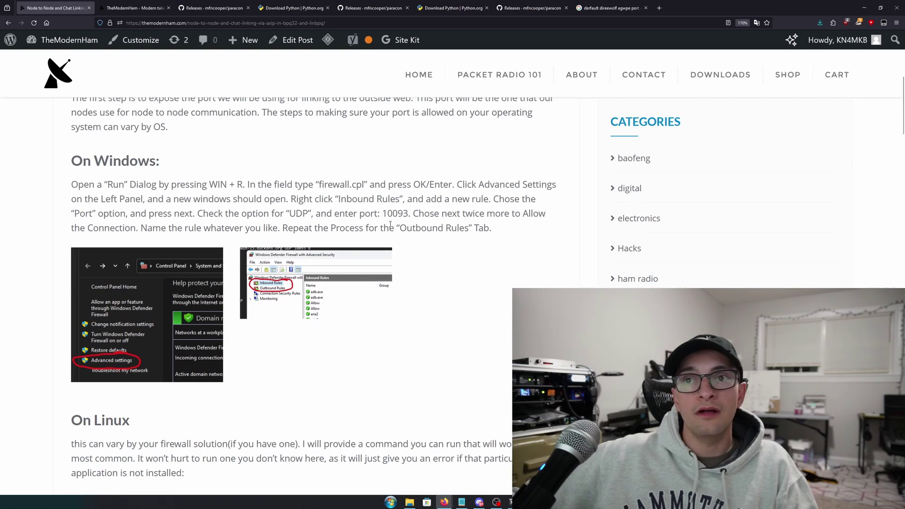
scroll(390, 225, "down", 2)
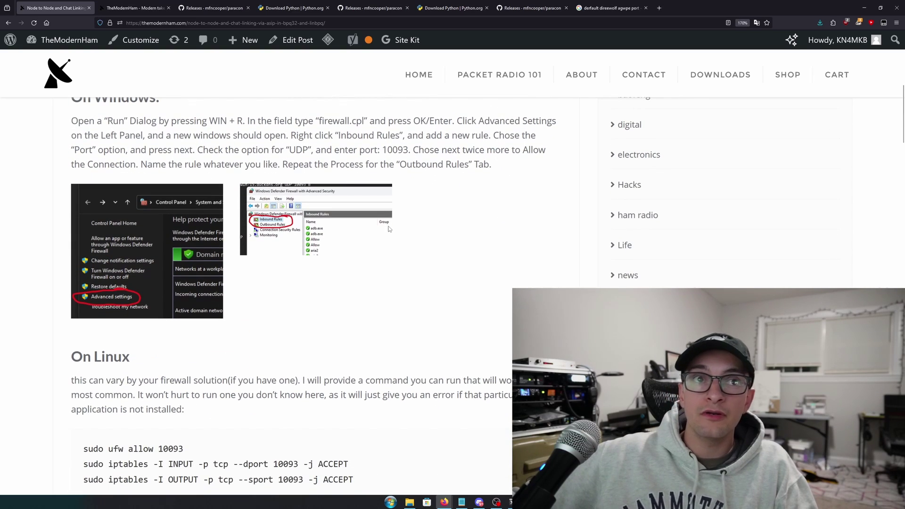
scroll(389, 229, "up", 2)
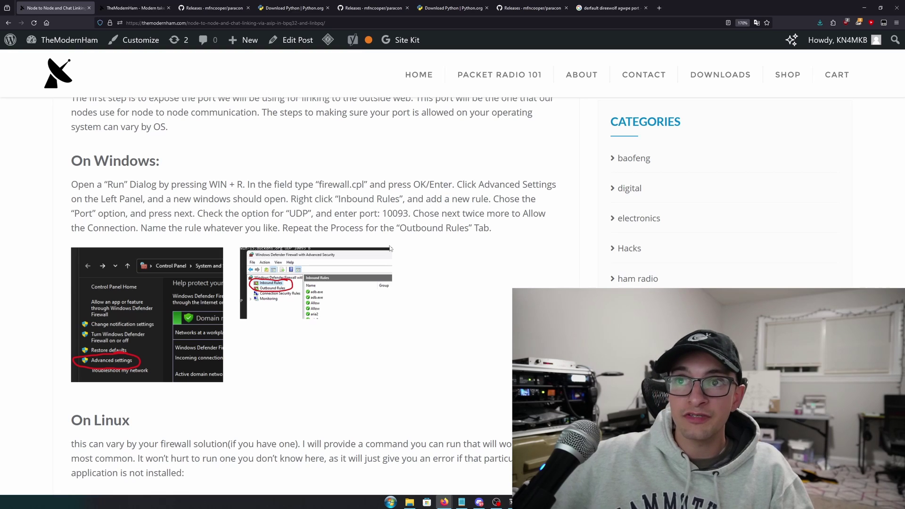
Copy 'firewall.cpl' from the post and run it from the Run dialog to open the firewall console
left_click_drag(362, 184, 322, 186)
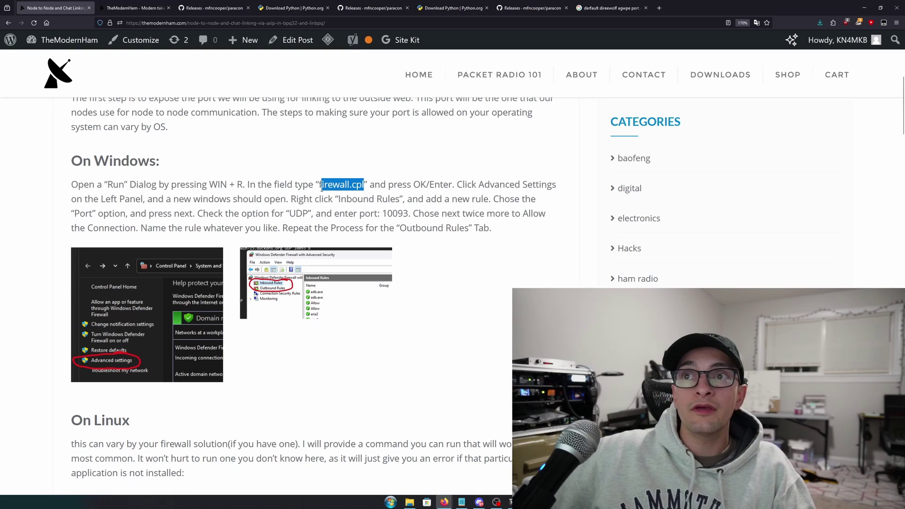
right_click(320, 187)
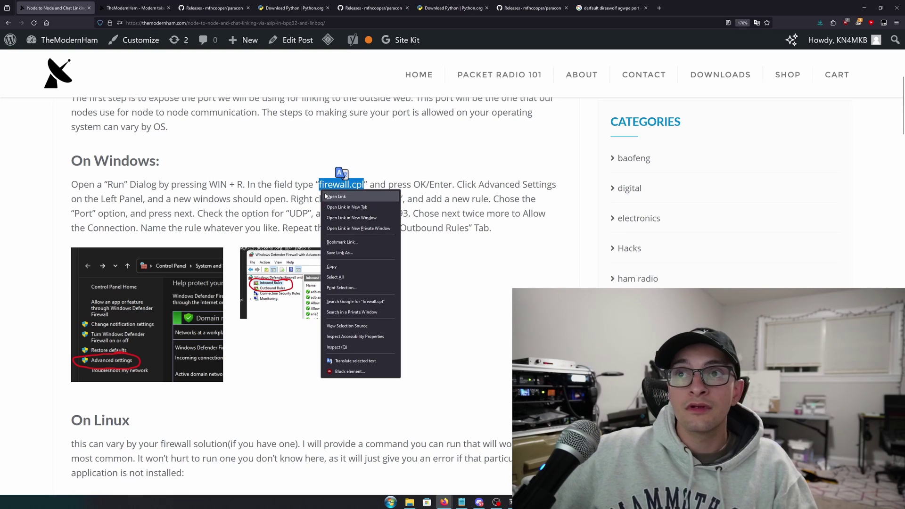
left_click(356, 273)
key("super+r")
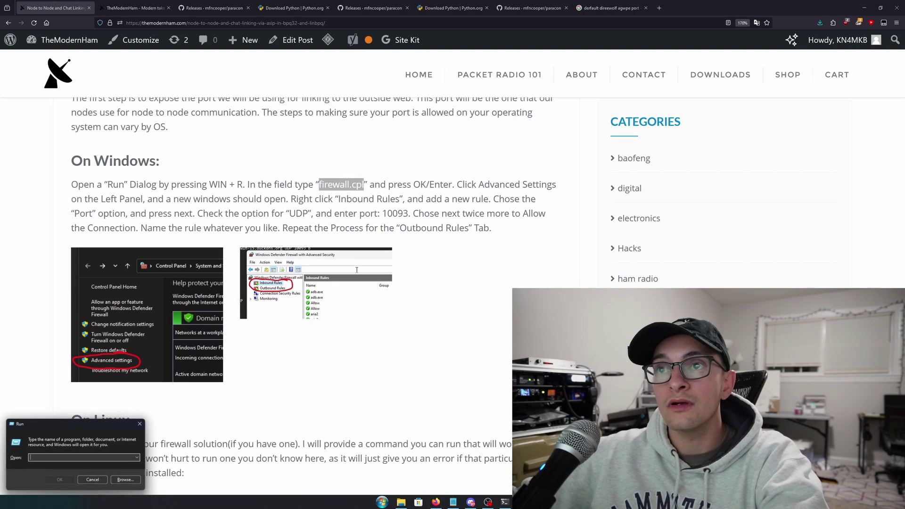
left_click_drag(93, 424, 419, 199)
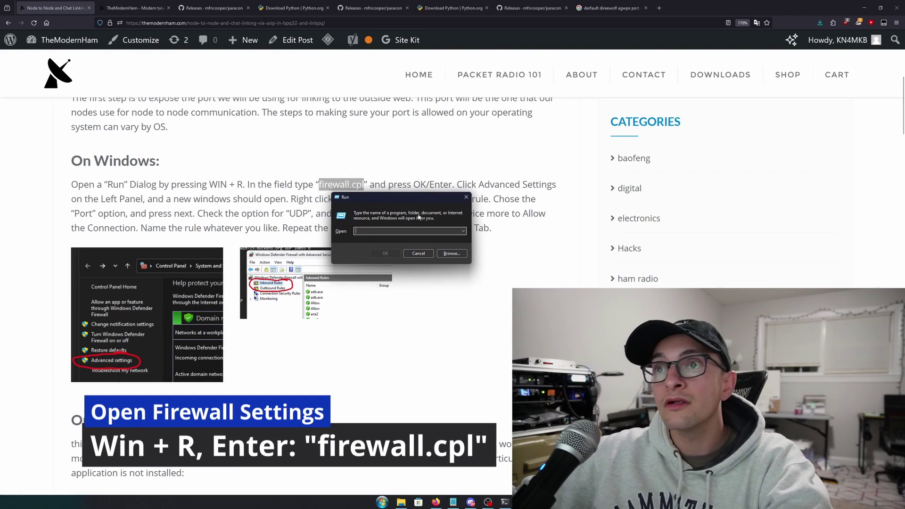
key("ctrl+v")
left_click(391, 254)
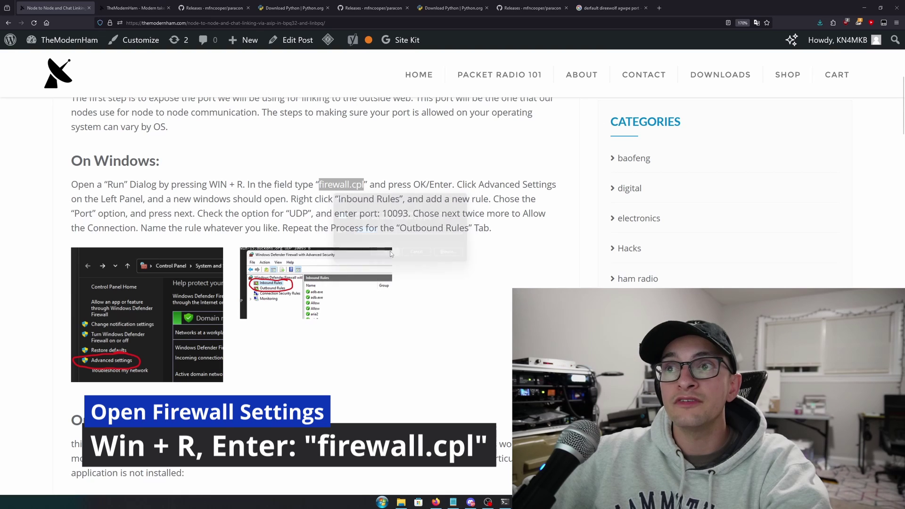
left_click_drag(173, 120, 377, 133)
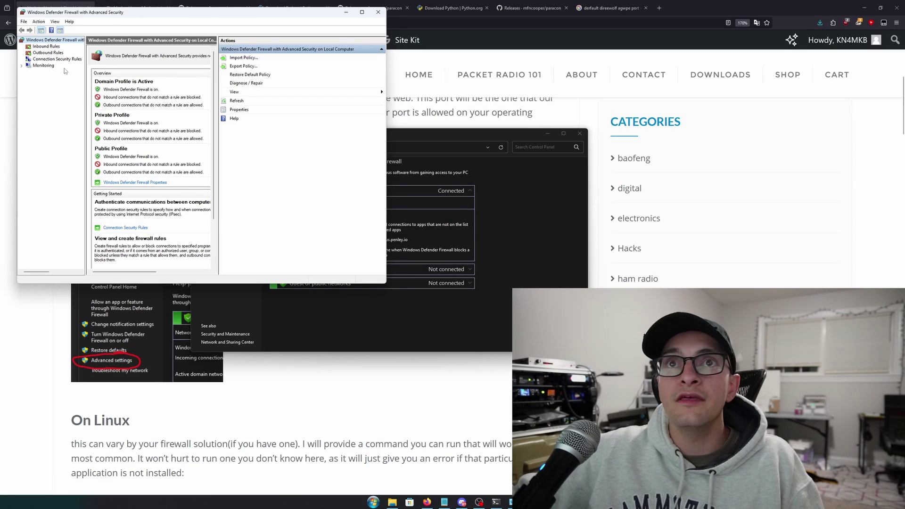
Start a new Port-type inbound rule in Windows Defender Firewall
left_click(45, 47)
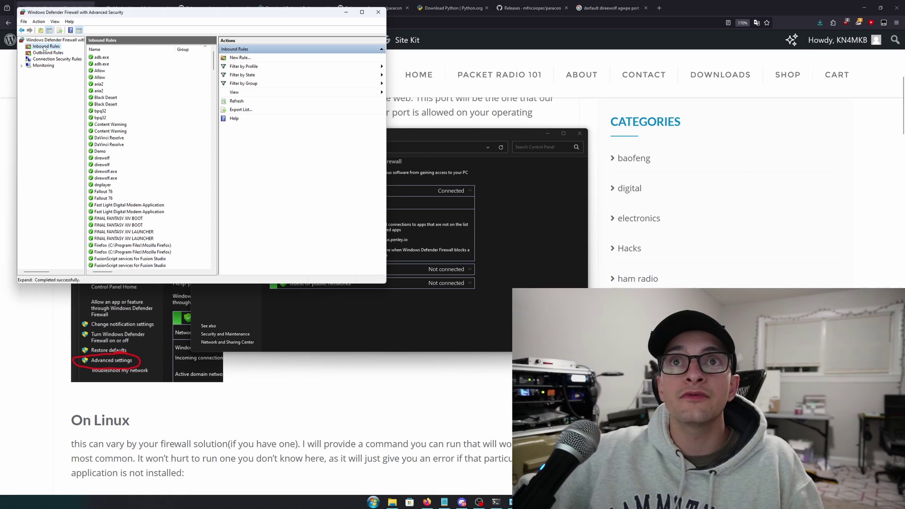
right_click(45, 48)
left_click(53, 54)
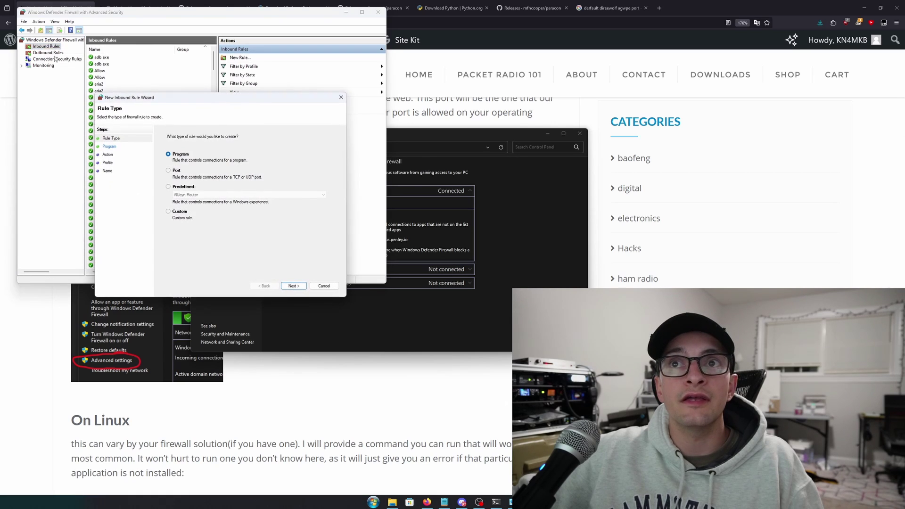
left_click(178, 171)
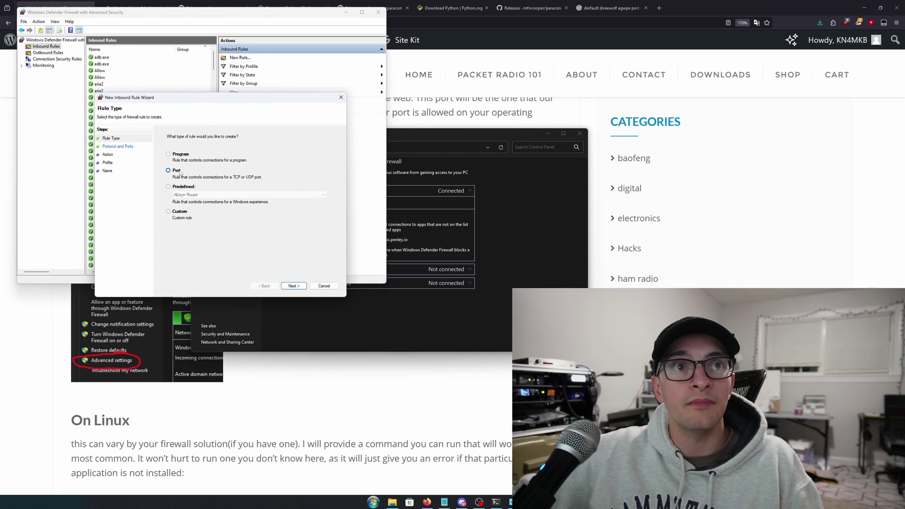
left_click(302, 286)
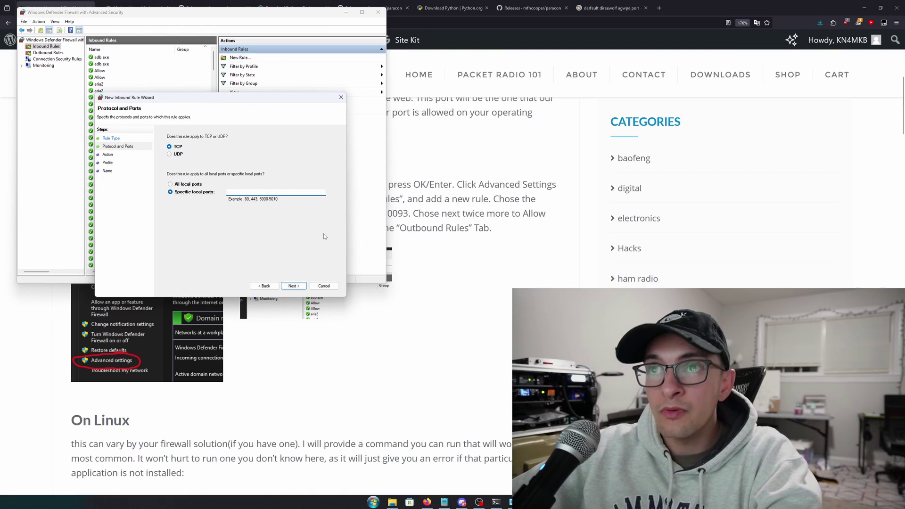
Enter TCP port 10093, allow the connection on all profiles, and begin naming it BPQ32
type("10093")
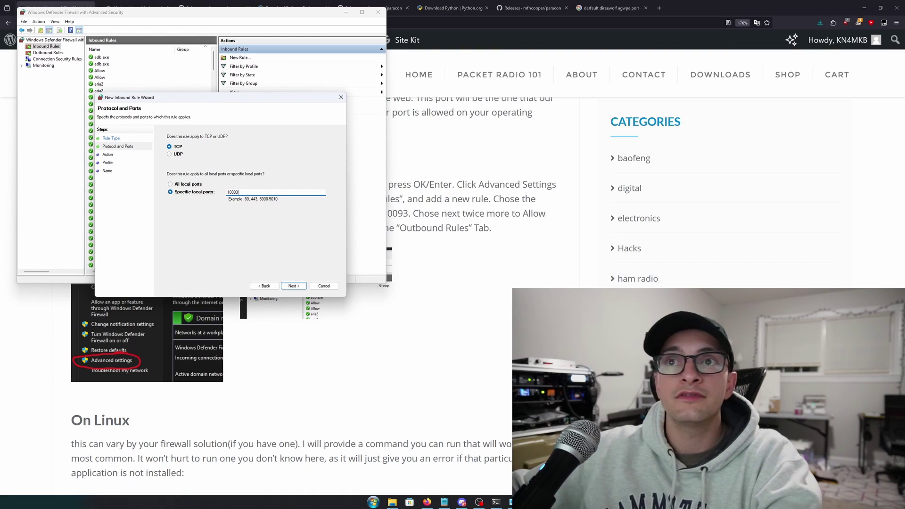
left_click(293, 286)
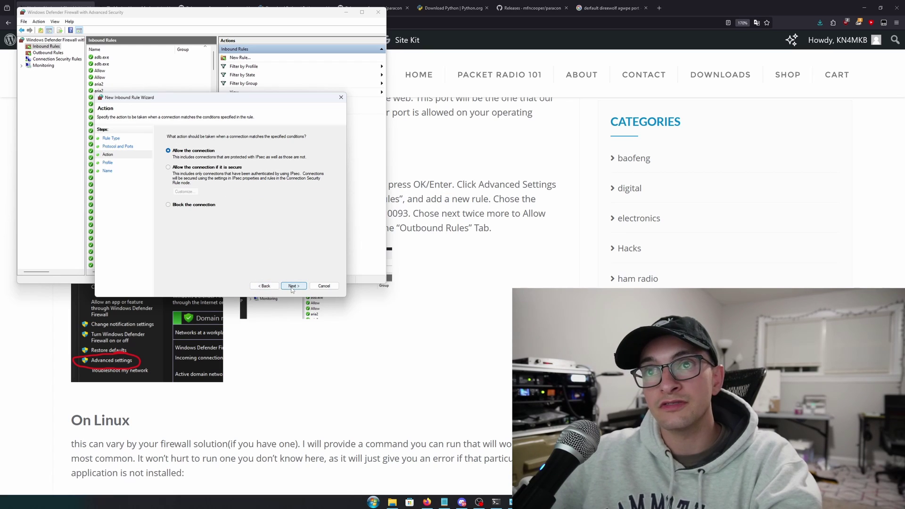
left_click(292, 286)
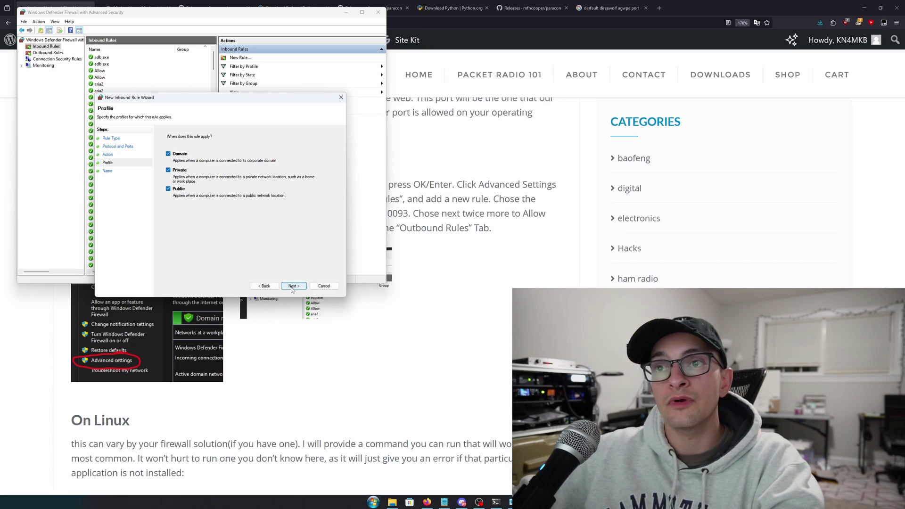
left_click(292, 286)
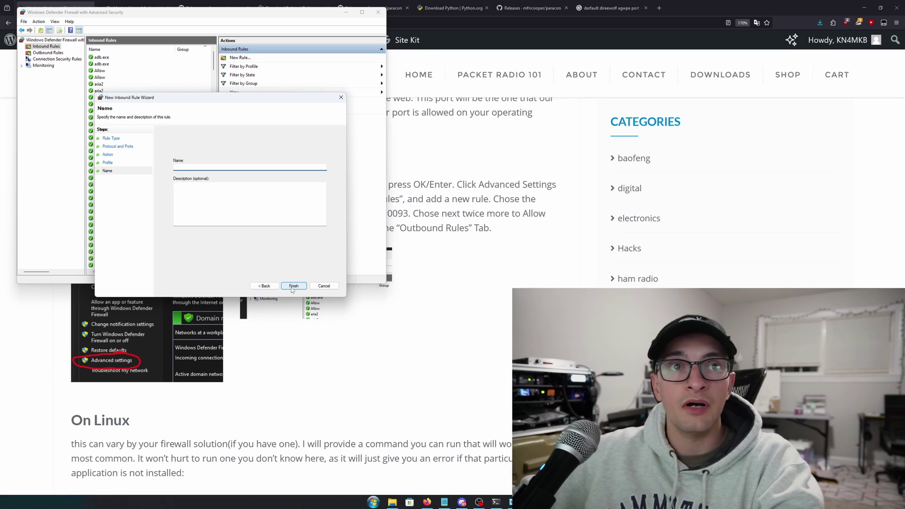
type("B")
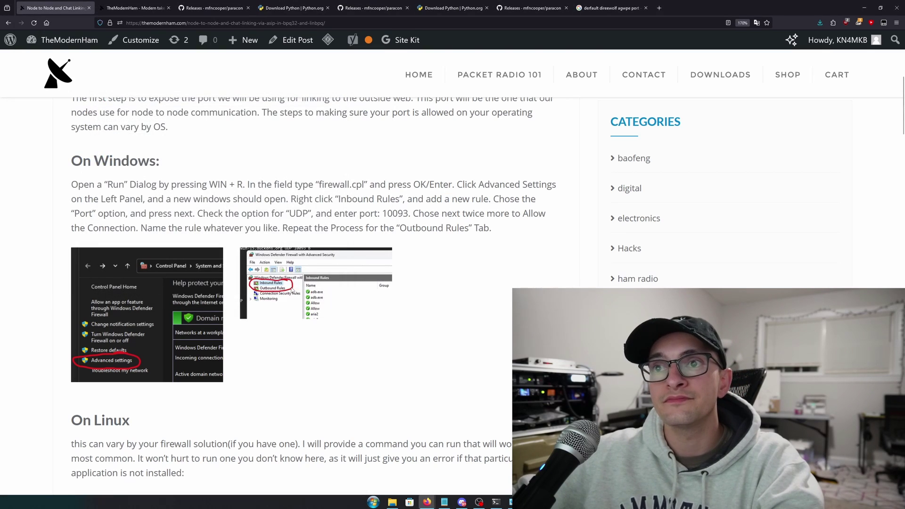
Finish the BPQ32 inbound rule, cancel a new outbound rule, and scroll the blog to its Linux commands
key("alt+Tab")
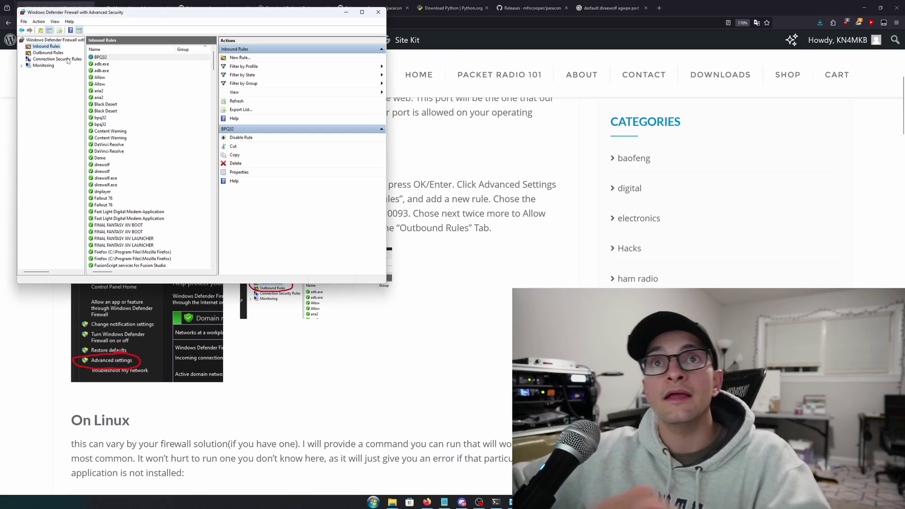
left_click(47, 53)
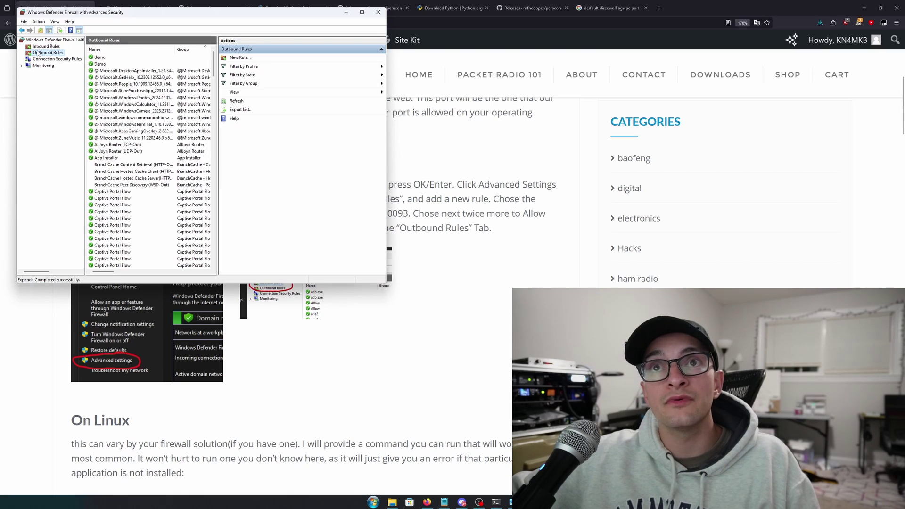
right_click(38, 53)
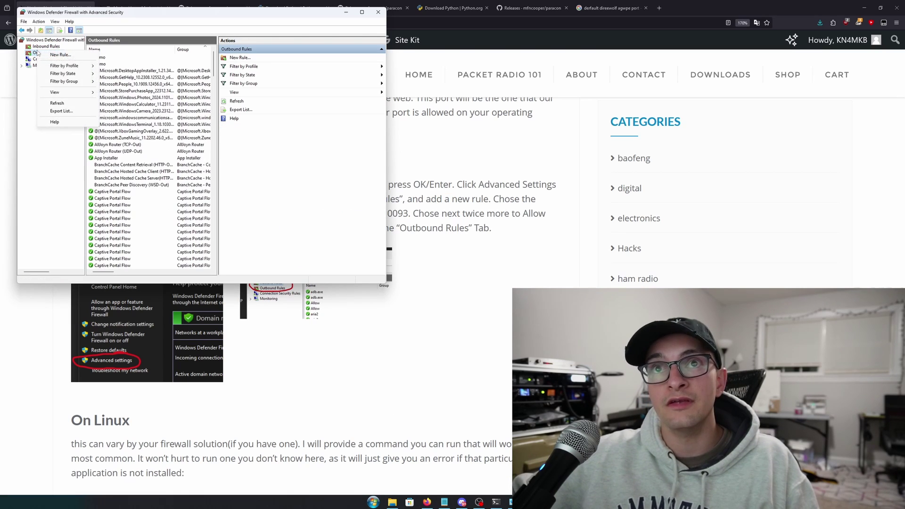
left_click(55, 57)
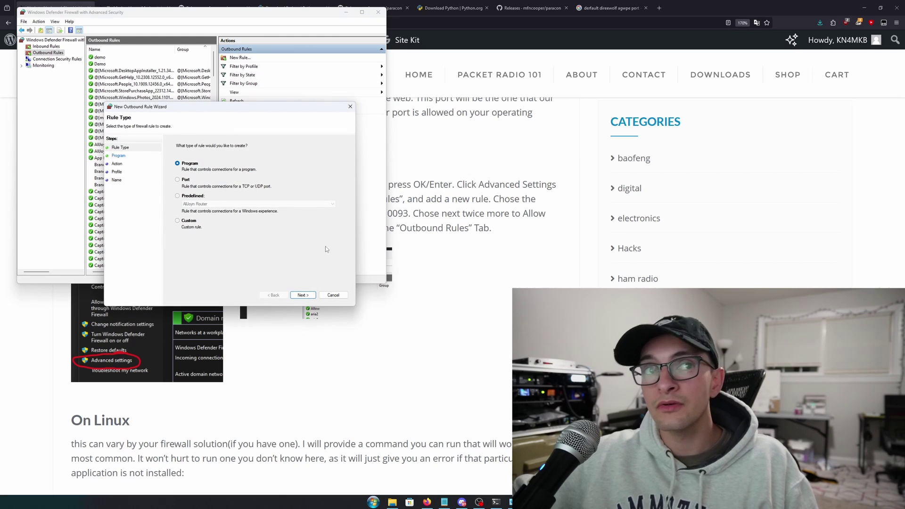
left_click(331, 296)
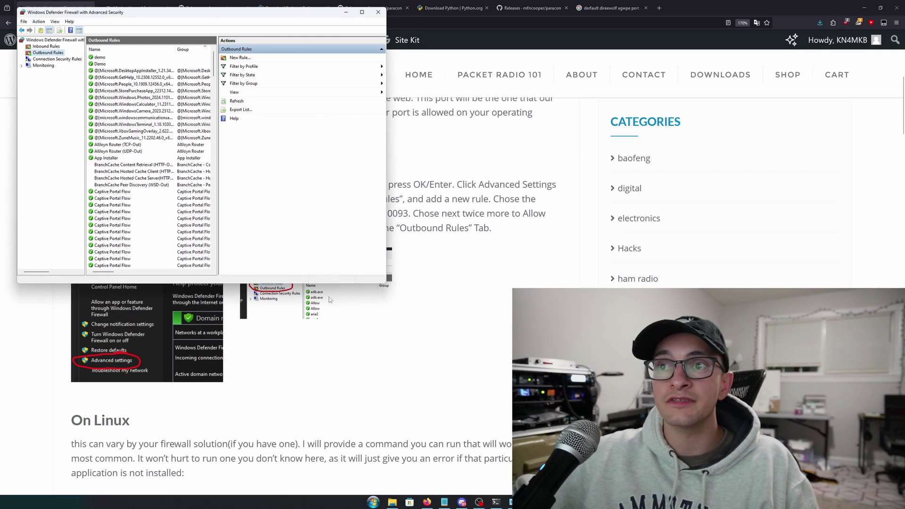
left_click(473, 403)
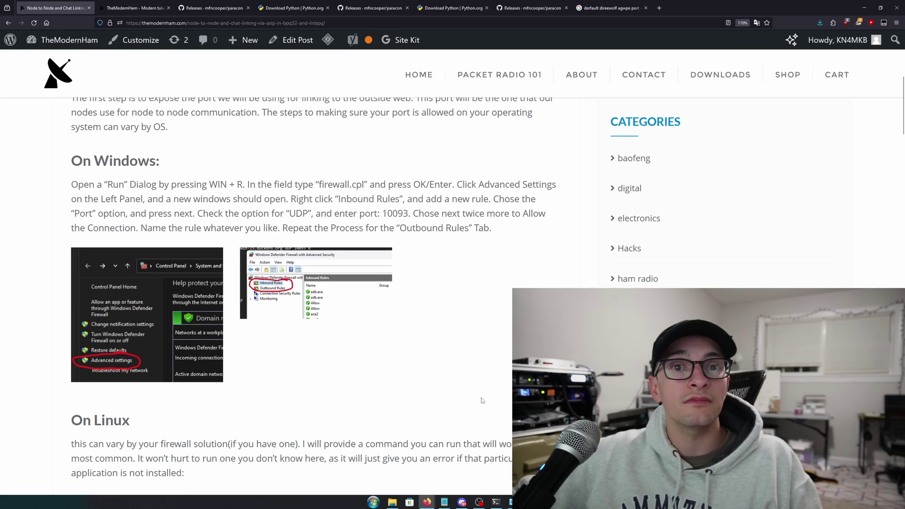
scroll(427, 366, "down", 2)
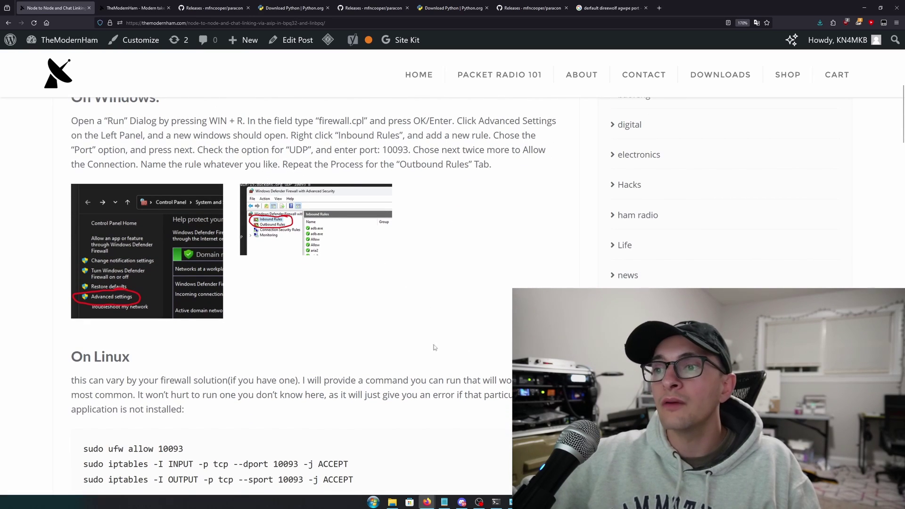
Open a new terminal tab and SSH into the node at 10.10.20.81 with its password
left_click(496, 502)
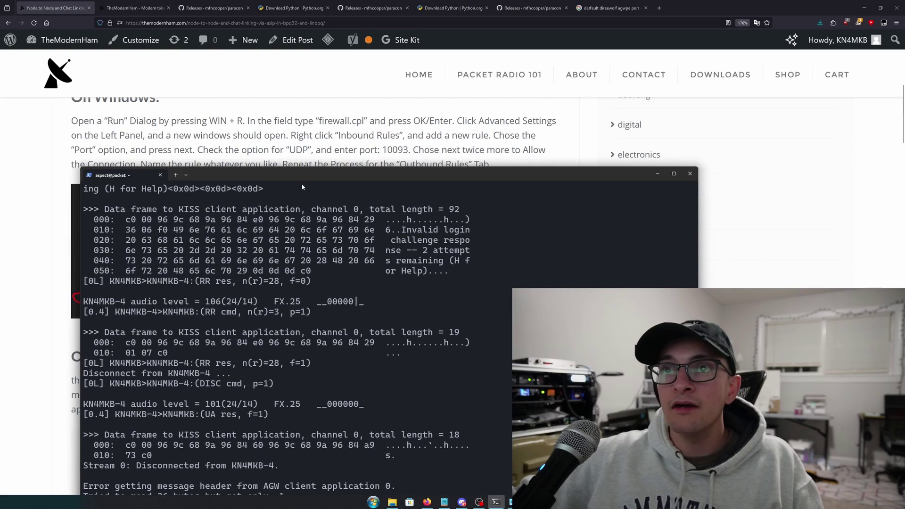
left_click_drag(302, 174, 373, 82)
left_click(246, 82)
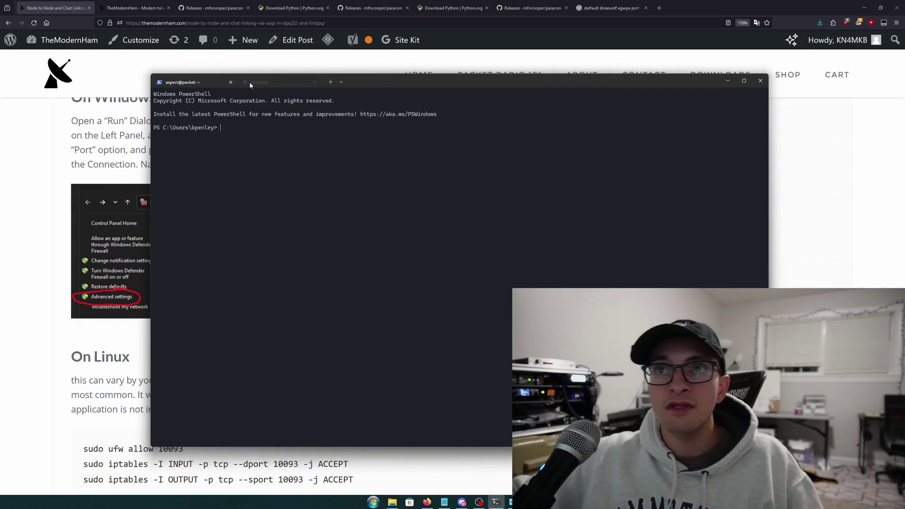
key("Up")
key("Return")
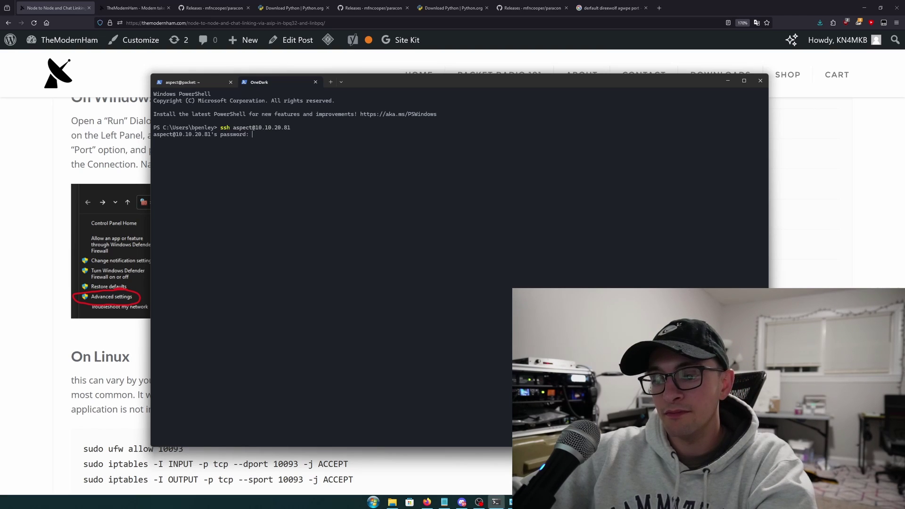
key("Return")
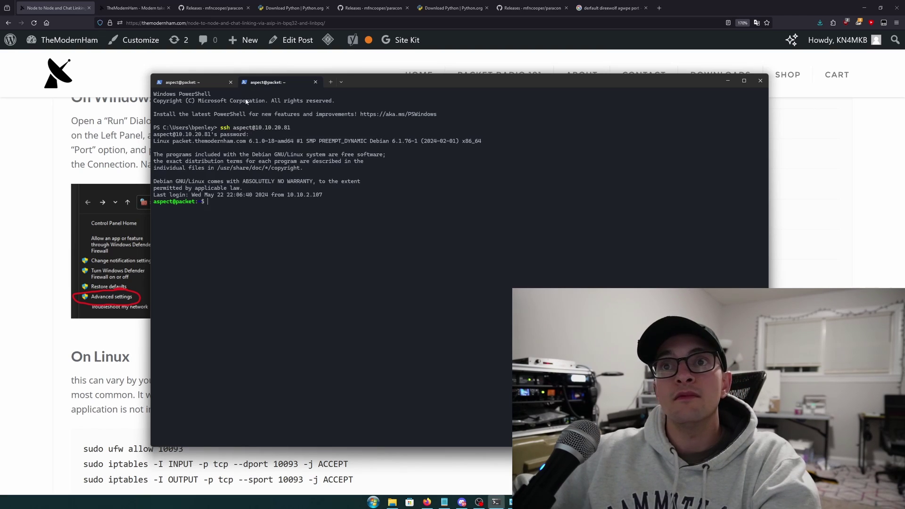
key("ctrl+plus")
key("ctrl+plus")
key("ctrl+plus")
scroll(128, 317, "down", 3)
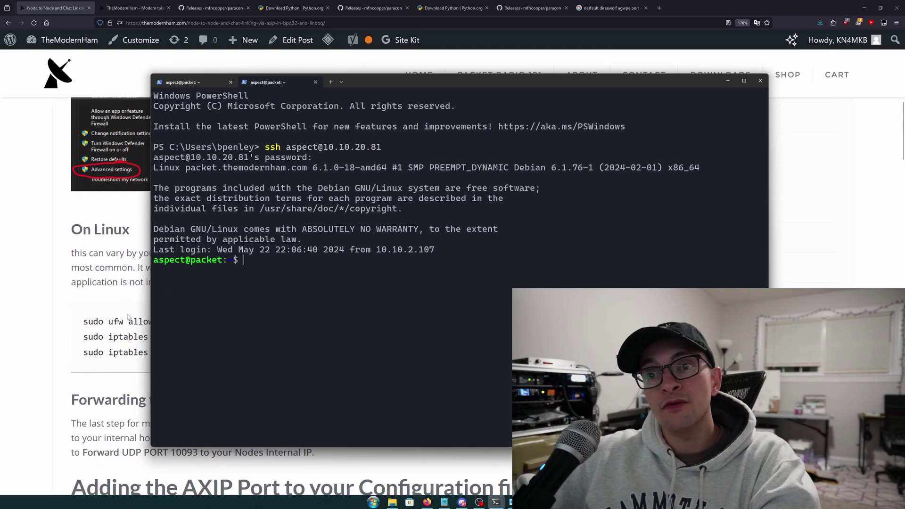
Copy 'sudo ufw allow 10093' from the guide and run it over SSH with the sudo password
left_click(143, 321)
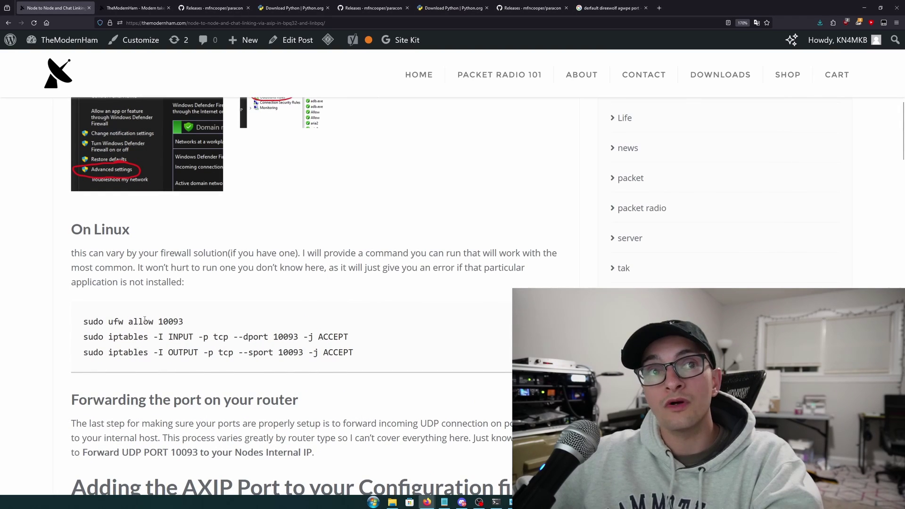
left_click_drag(187, 323, 82, 322)
key("ctrl+c")
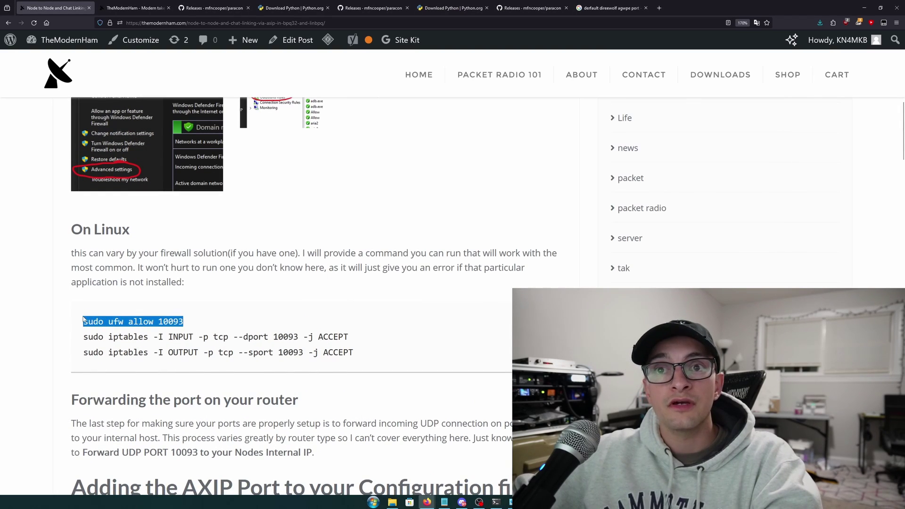
scroll(260, 332, "down", 2)
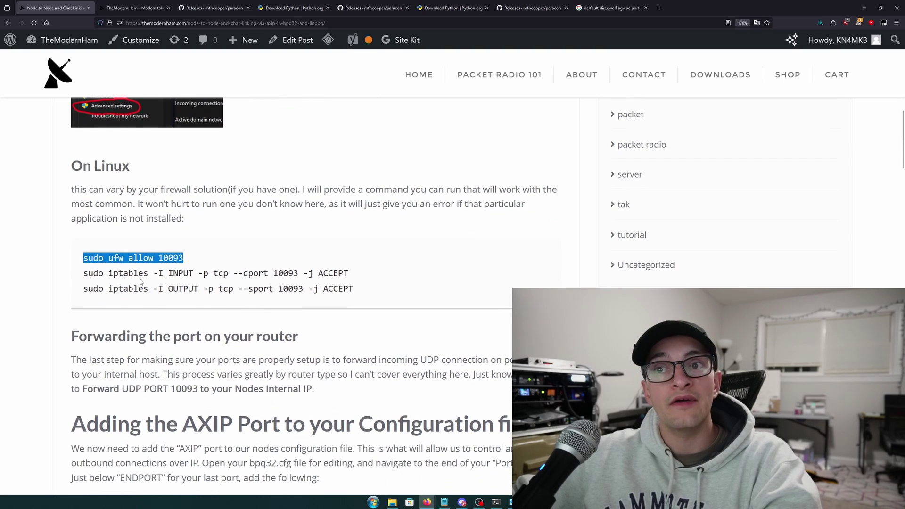
key("alt+Tab")
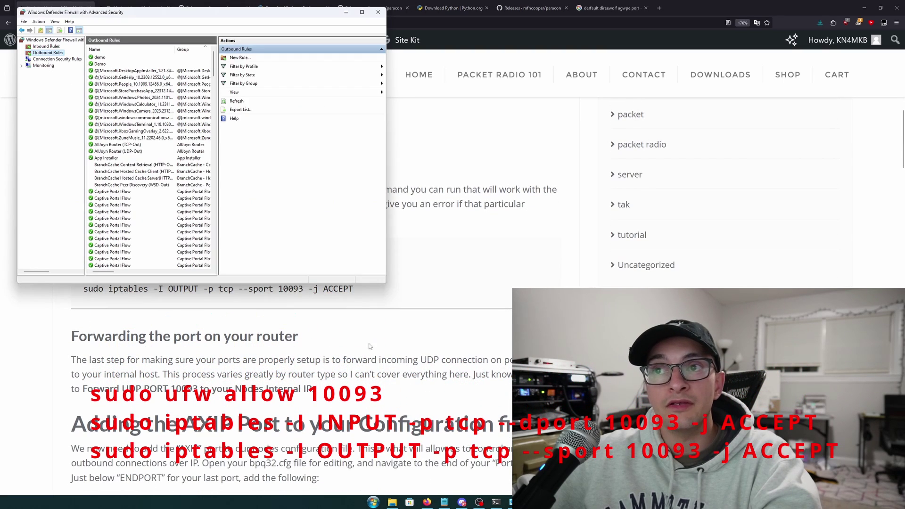
key("alt+Tab")
key("Tab")
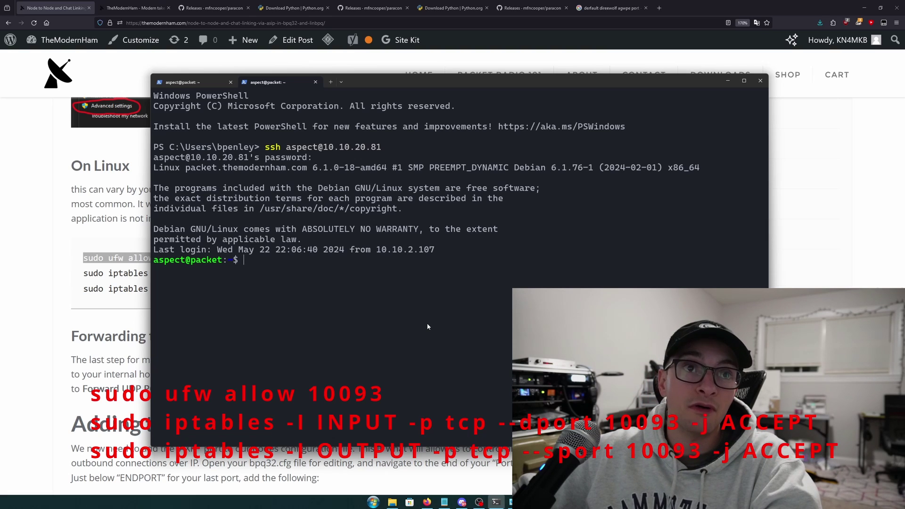
key("ctrl+v")
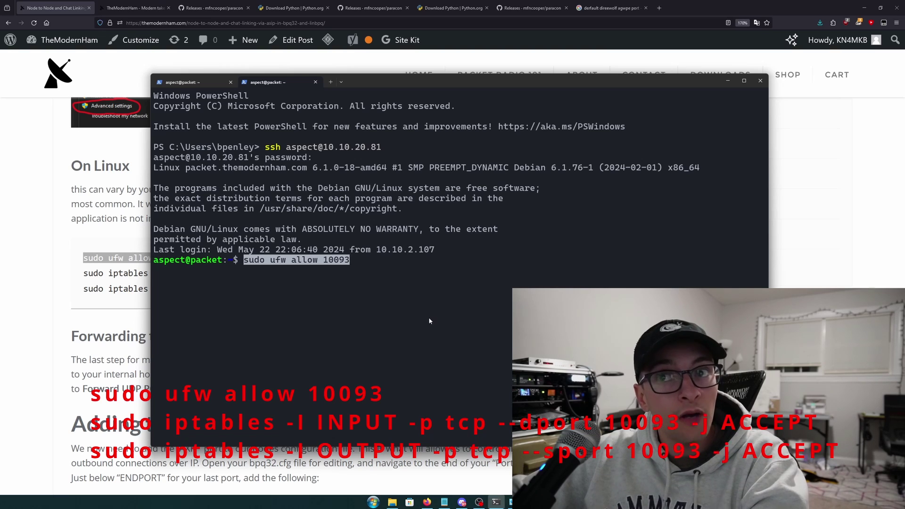
key("Return")
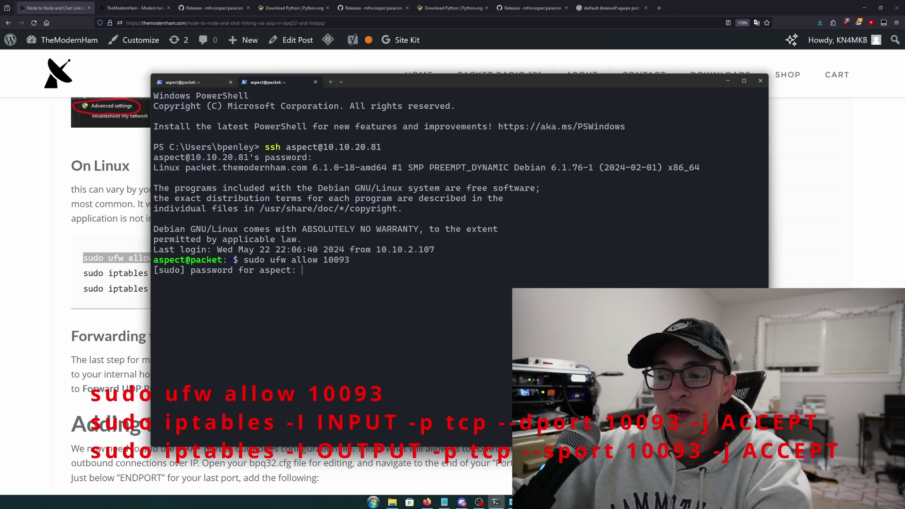
key("Return")
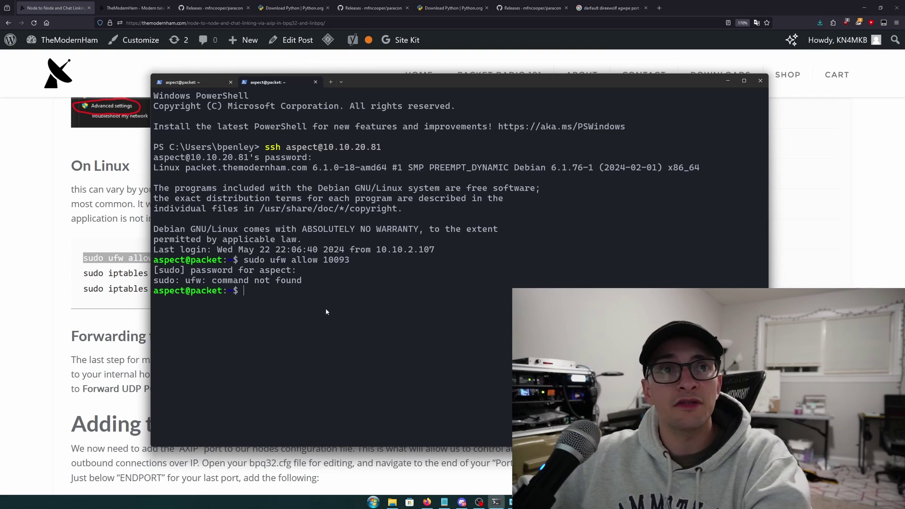
key("ctrl+plus")
key("ctrl+plus")
Copy the guide's 'sudo iptables -I INPUT -p tcp --dport 10093 -j ACCEPT' line and run it over SSH
left_click_drag(331, 336, 157, 339)
left_click(136, 282)
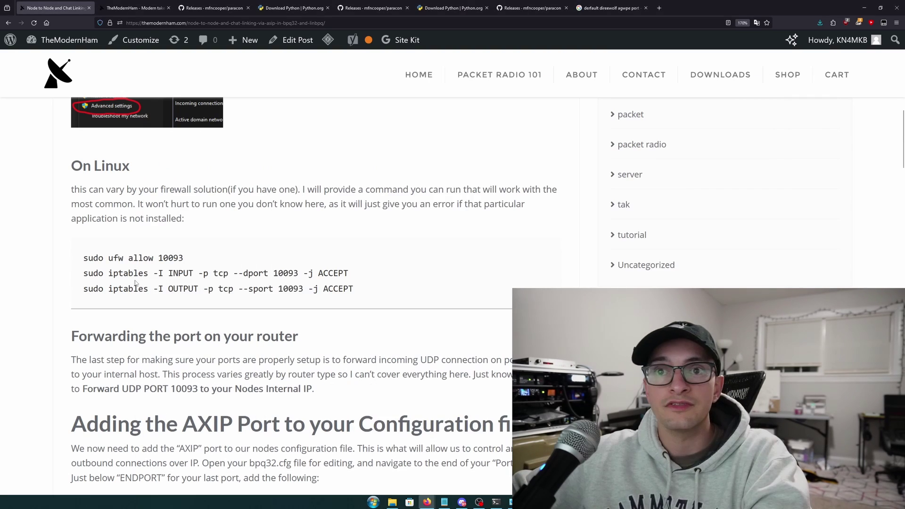
left_click_drag(366, 274, 84, 277)
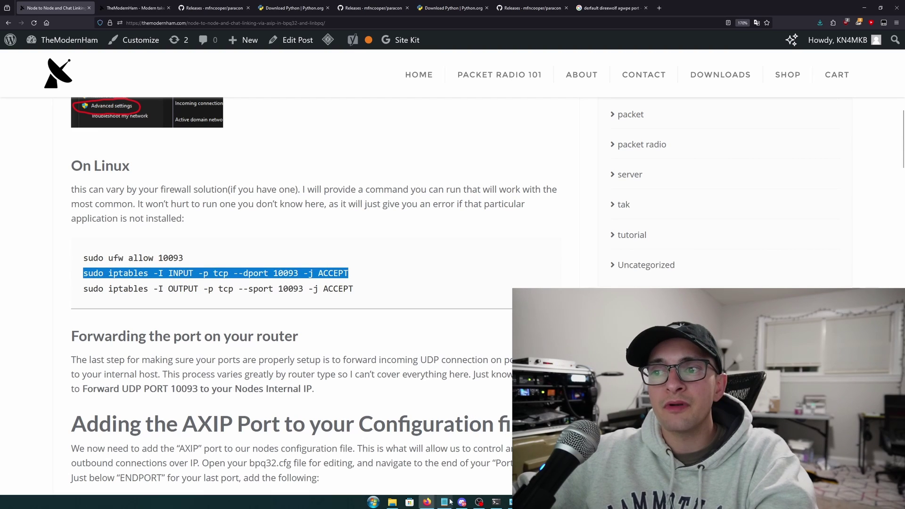
left_click(495, 503)
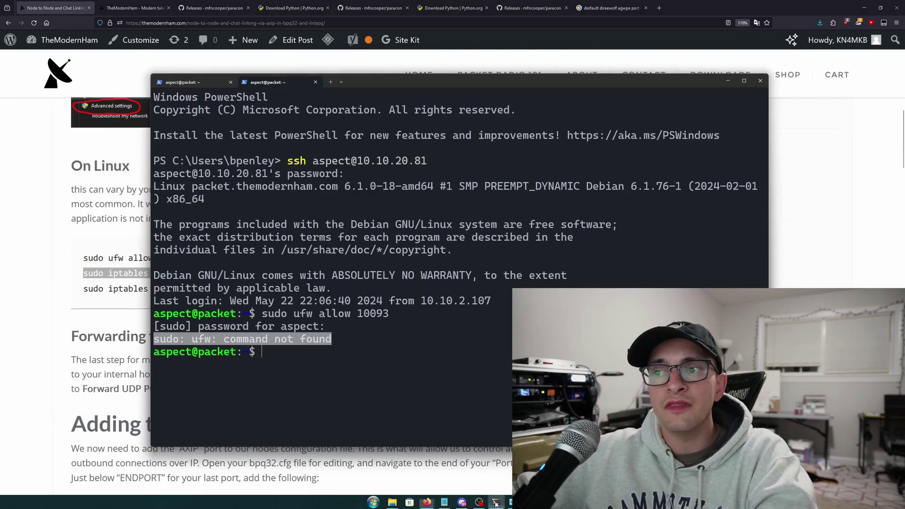
left_click(402, 334)
right_click(147, 277)
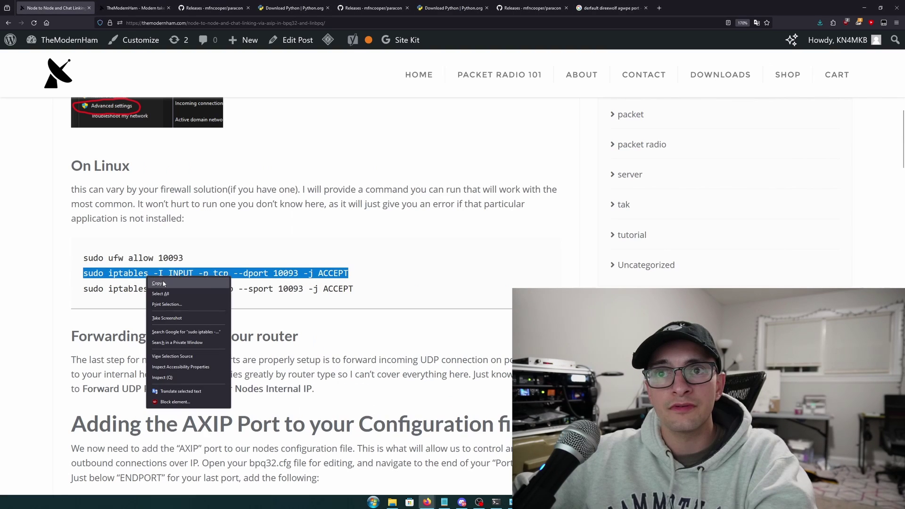
left_click(164, 284)
scroll(235, 292, "down", 2)
left_click(496, 501)
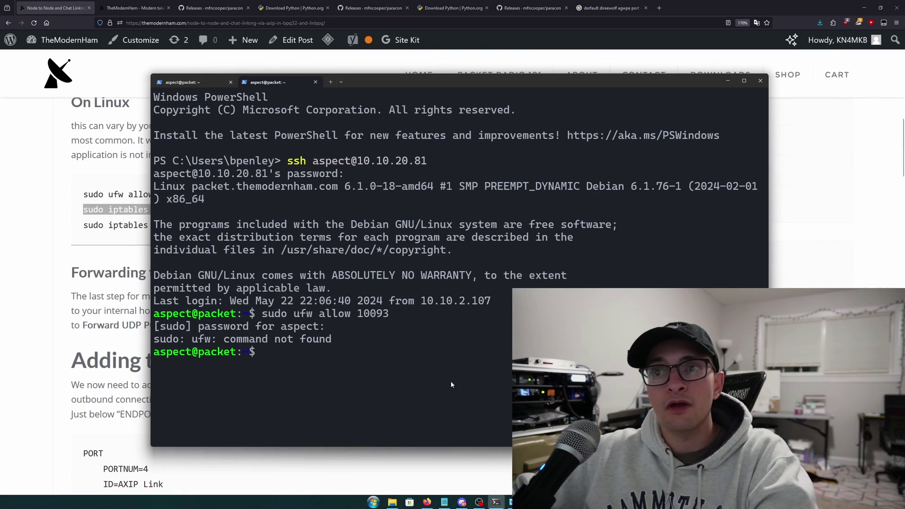
key("ctrl+v")
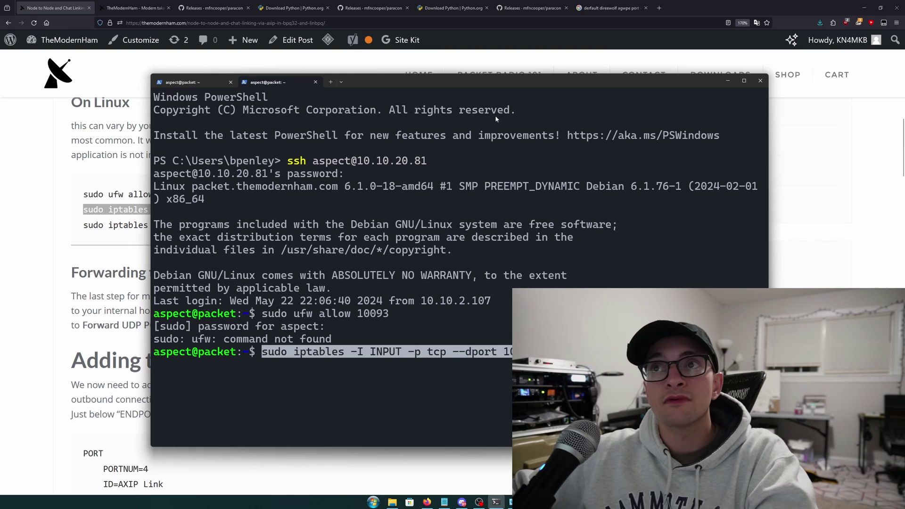
left_click_drag(483, 81, 377, 62)
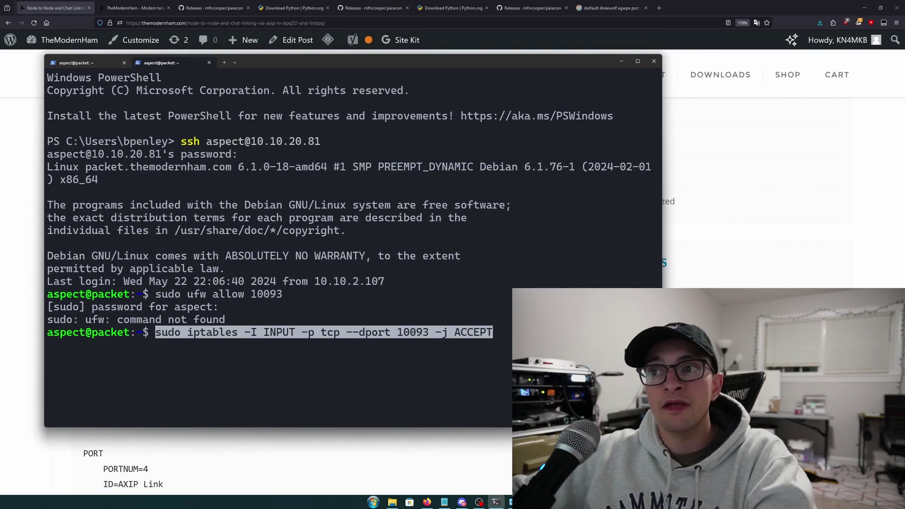
key("Return")
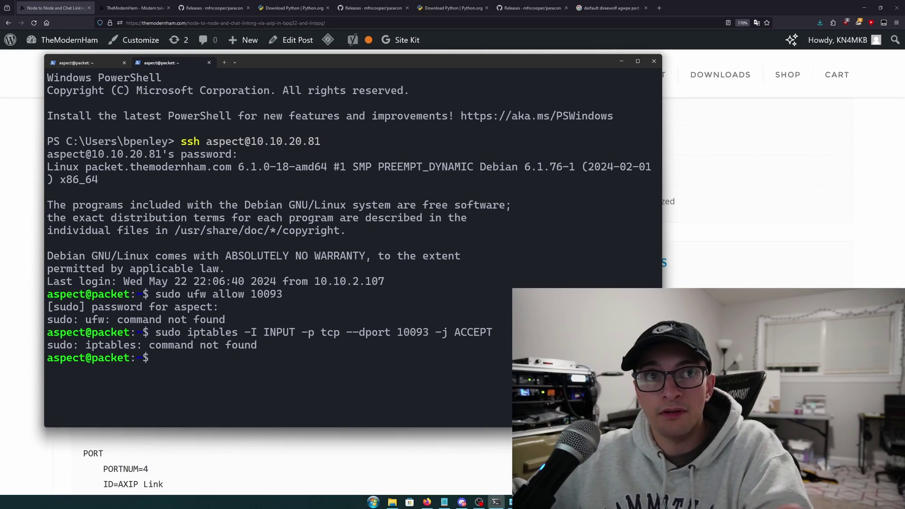
Move the terminal aside and scroll past the UDP port-forwarding note to the 'Adding the AXIP Port' block
left_click_drag(375, 59, 645, 323)
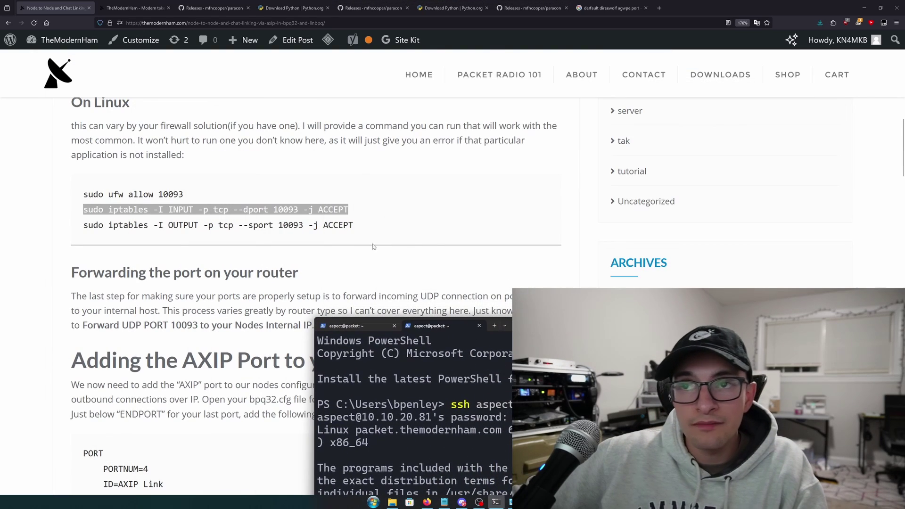
left_click_drag(372, 244, 341, 264)
scroll(109, 194, "down", 1)
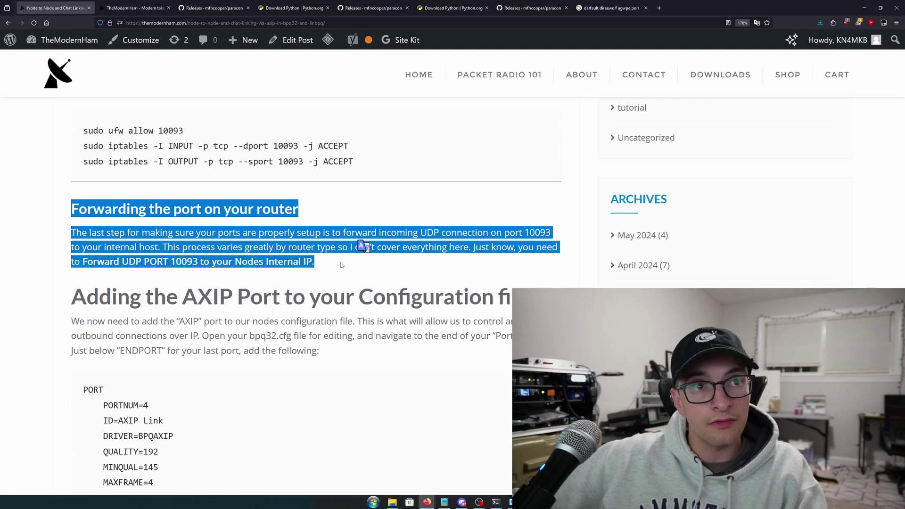
left_click(135, 262)
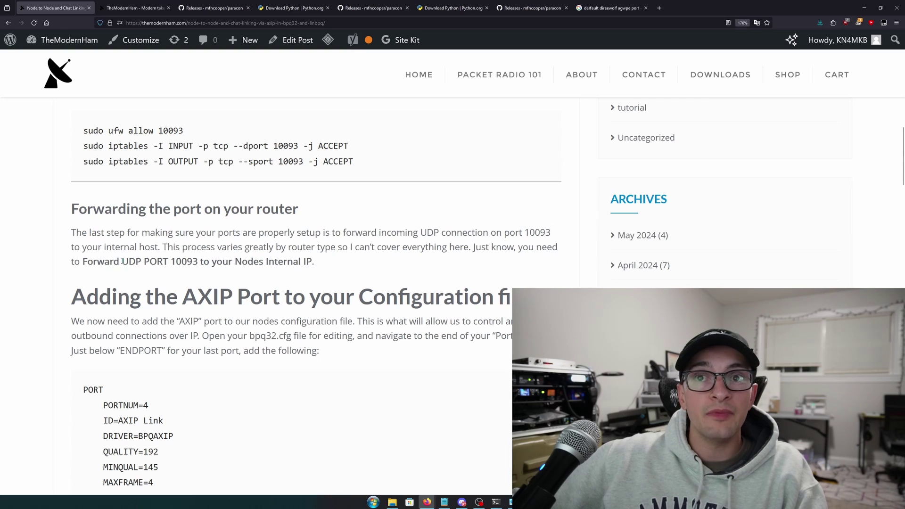
left_click_drag(122, 261, 141, 259)
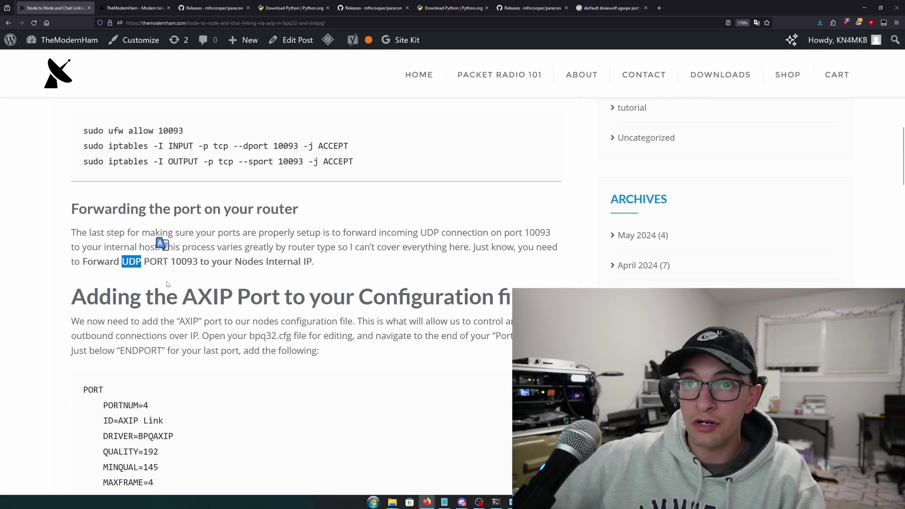
scroll(167, 283, "down", 1)
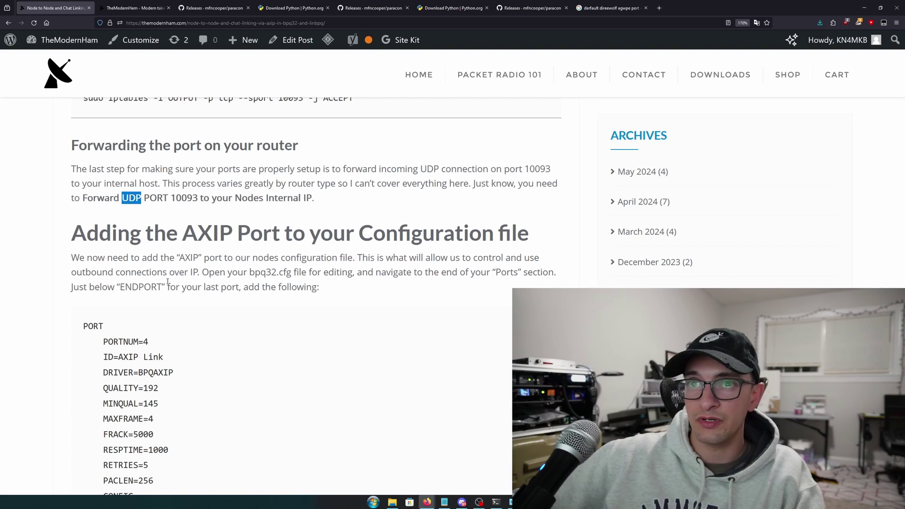
scroll(183, 282, "down", 2)
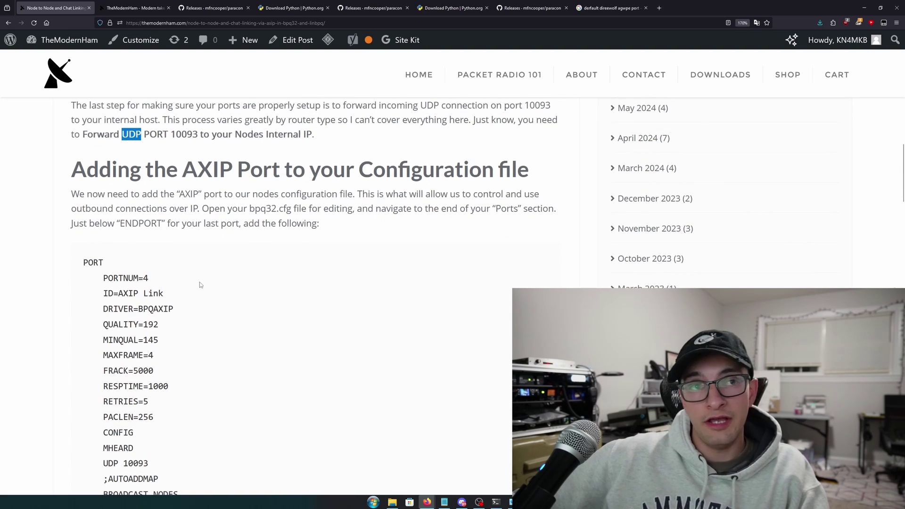
scroll(202, 283, "down", 1)
scroll(203, 286, "down", 1)
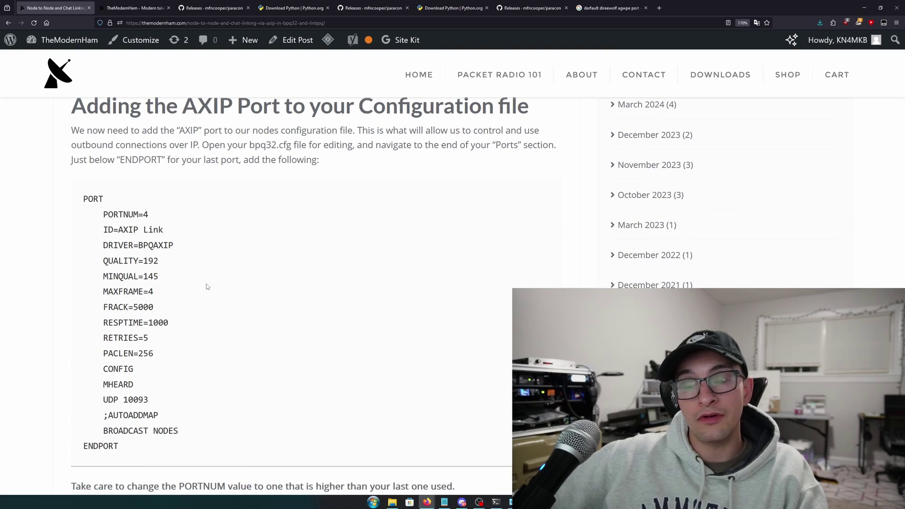
left_click(496, 502)
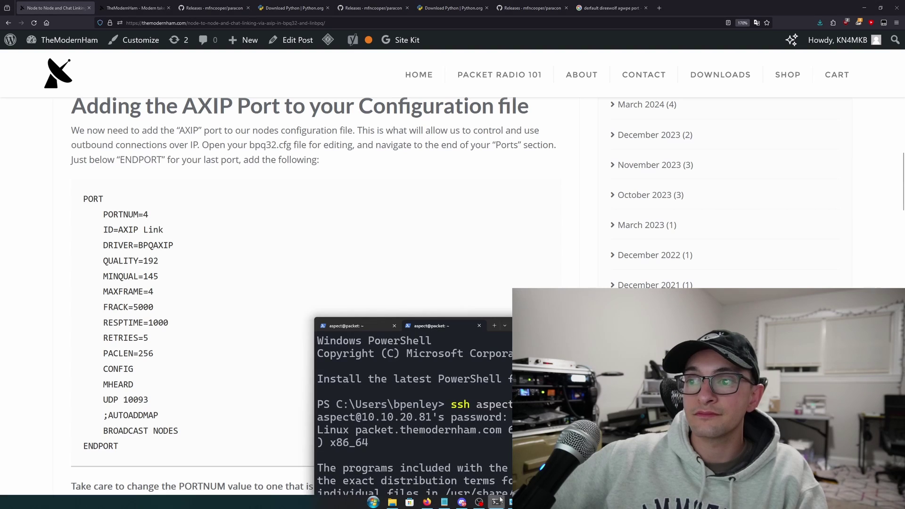
Open BPQ32.cfg from the BPQ32 folder in Notepad++
left_click(392, 501)
right_click(286, 227)
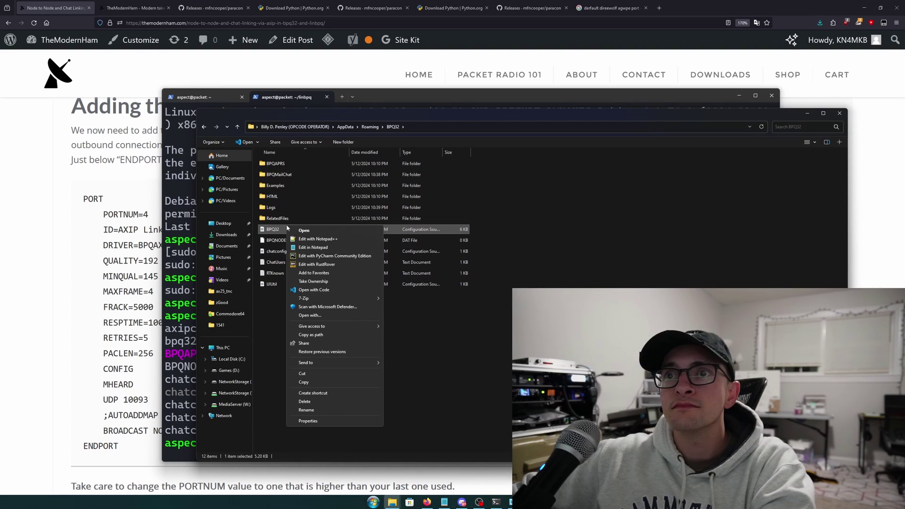
left_click(309, 240)
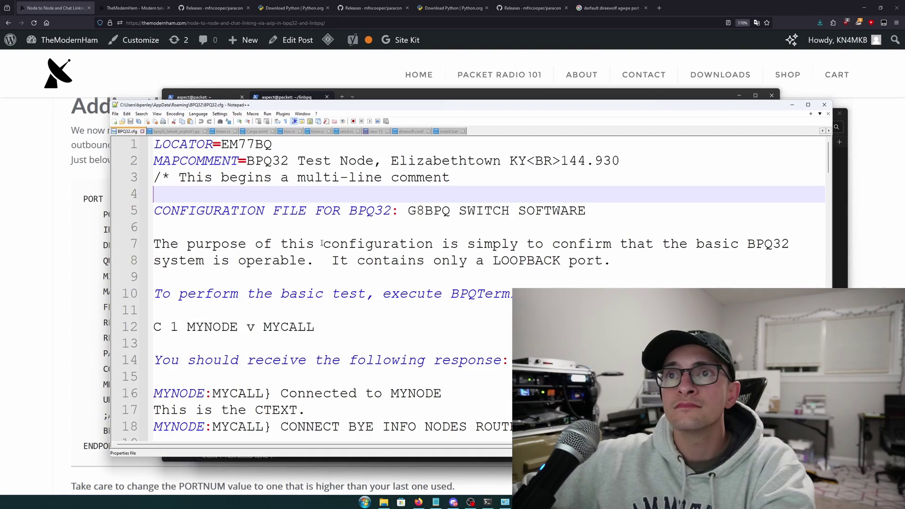
Add blank lines after the file's last ENDPORT and return to the guide
scroll(349, 223, "down", 3)
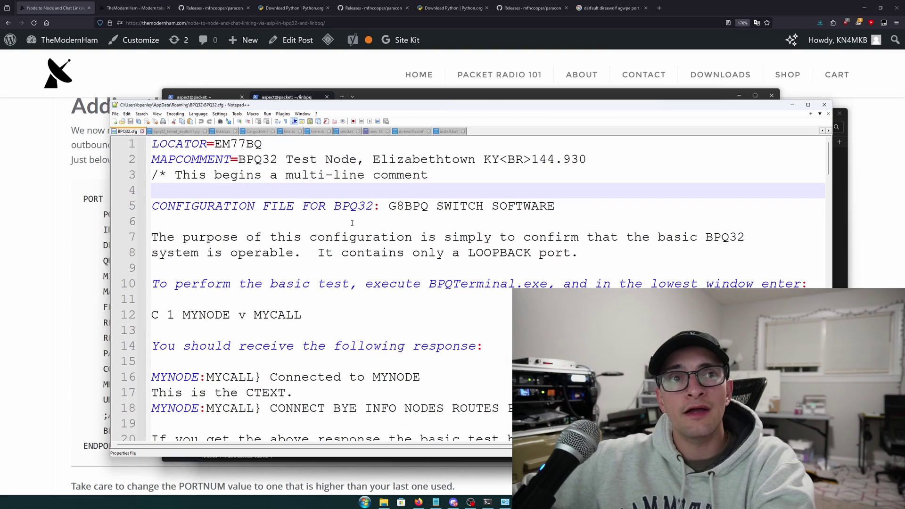
scroll(352, 224, "down", 1)
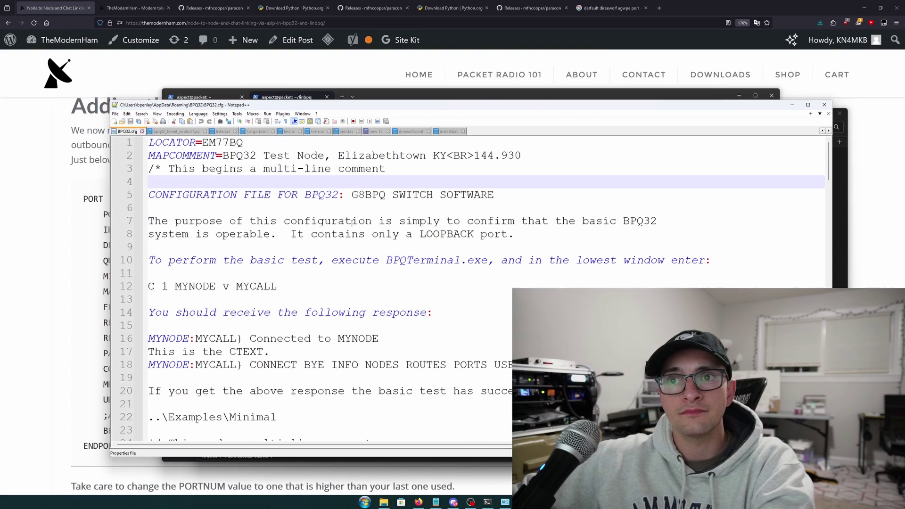
scroll(352, 224, "down", 1)
scroll(351, 226, "down", 3)
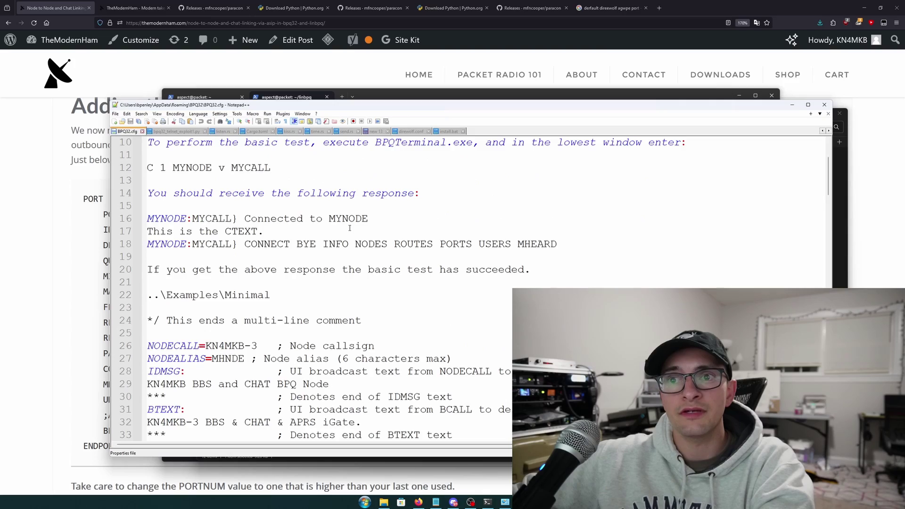
scroll(349, 228, "down", 2)
scroll(311, 242, "down", 1)
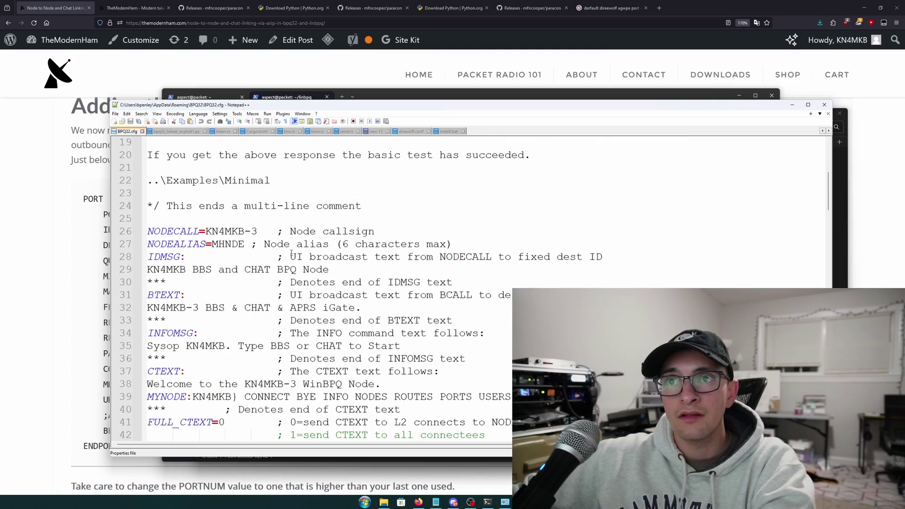
scroll(291, 253, "down", 15)
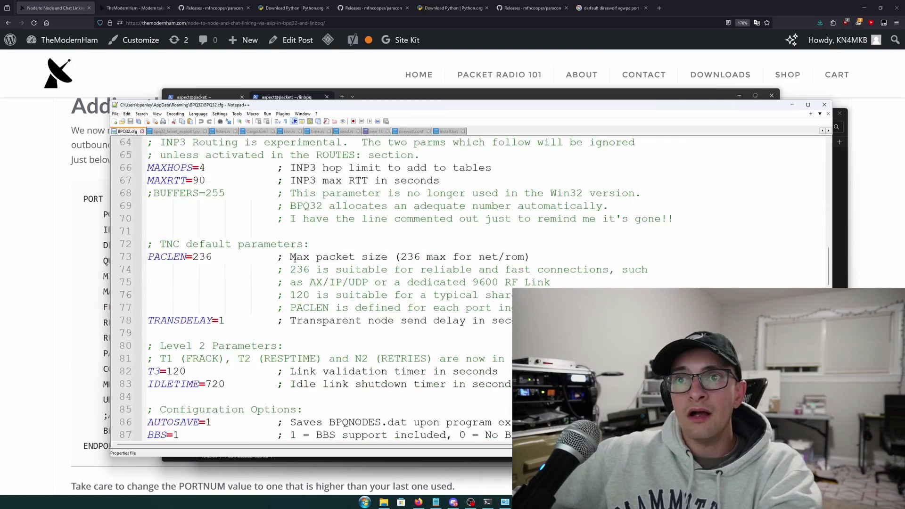
scroll(295, 259, "down", 20)
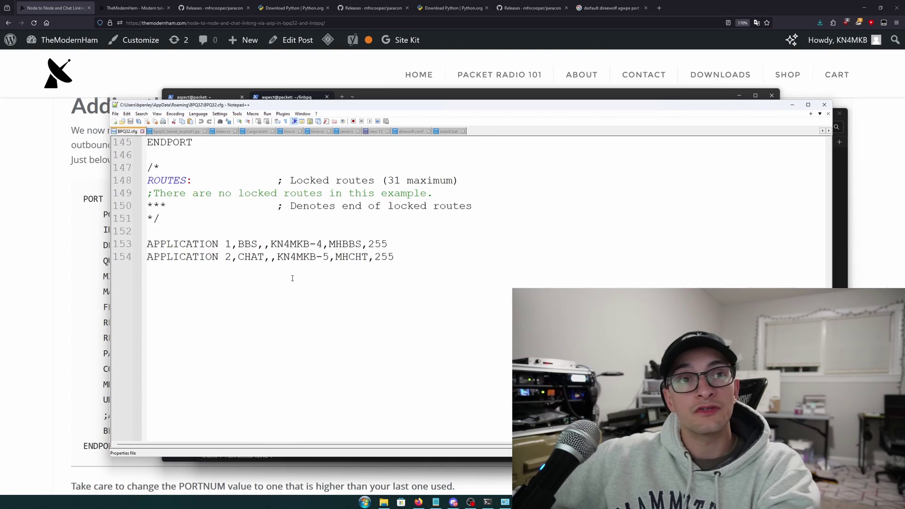
left_click(221, 147)
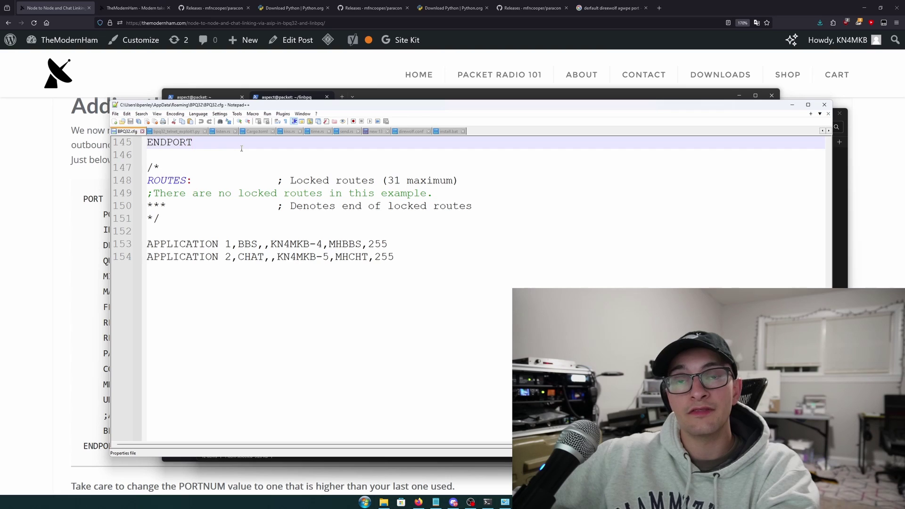
key("Return")
key("Return")
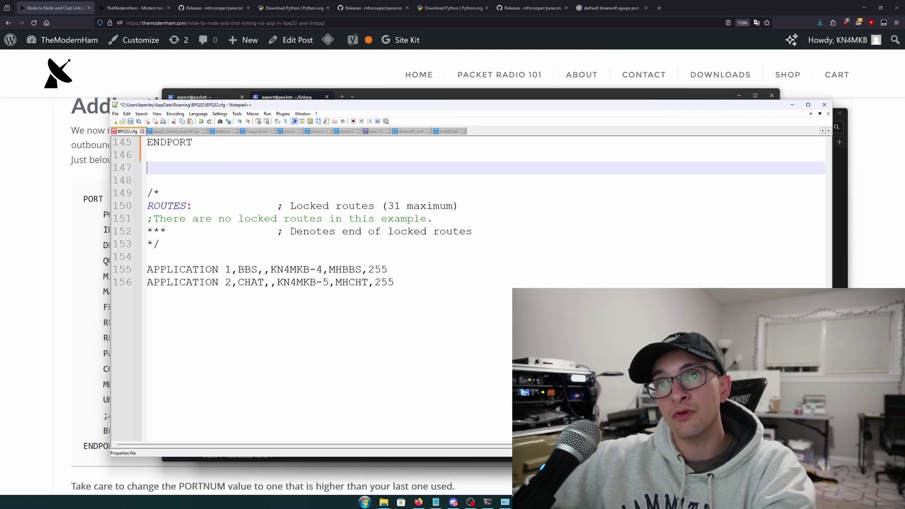
left_click(50, 208)
Copy the guide's AXIP PORT…ENDPORT block and paste it below the last ENDPORT in BPQ32.cfg
scroll(74, 236, "down", 1)
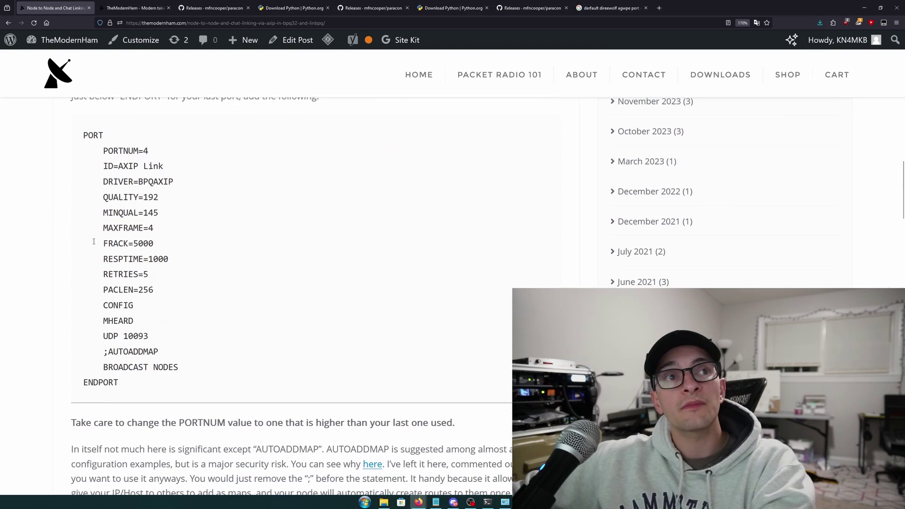
left_click_drag(151, 385, 83, 135)
right_click(90, 134)
left_click(96, 142)
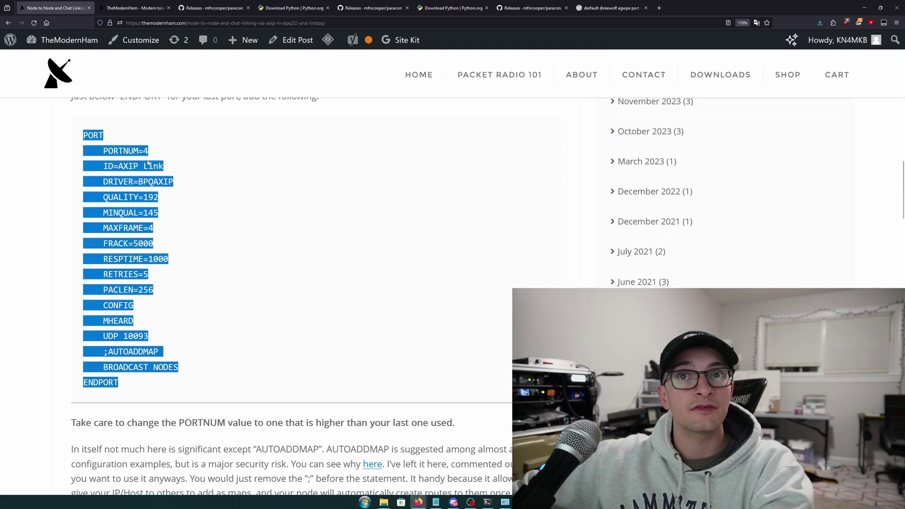
right_click(119, 142)
left_click(126, 148)
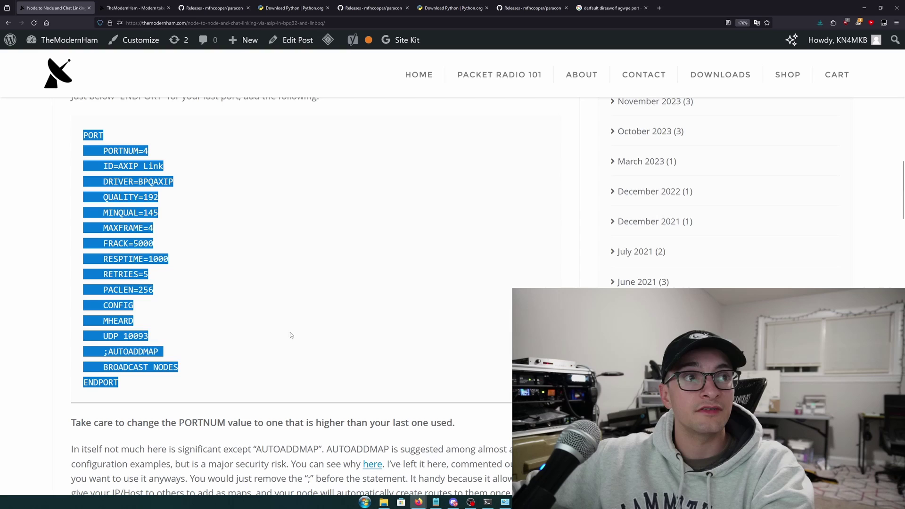
key("alt+Tab")
key("ctrl+v")
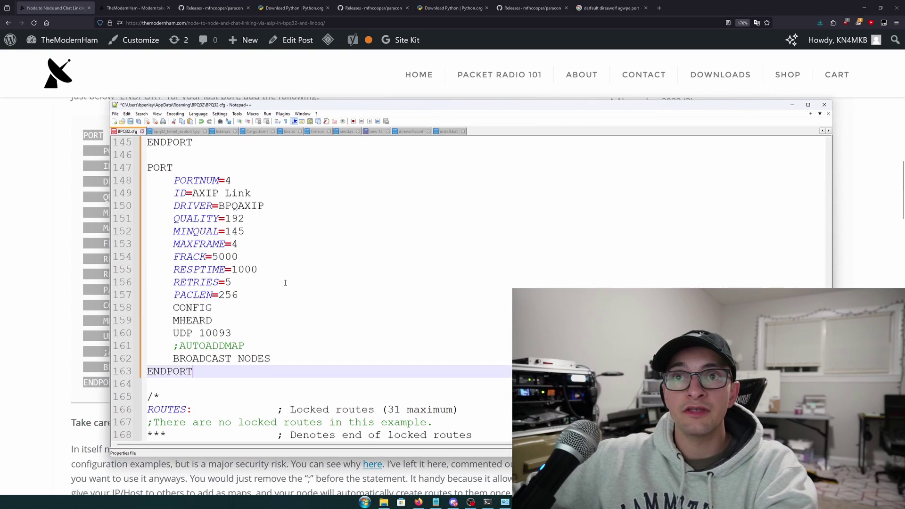
Select the pasted block's PORTNUM value 4
scroll(271, 246, "up", 1)
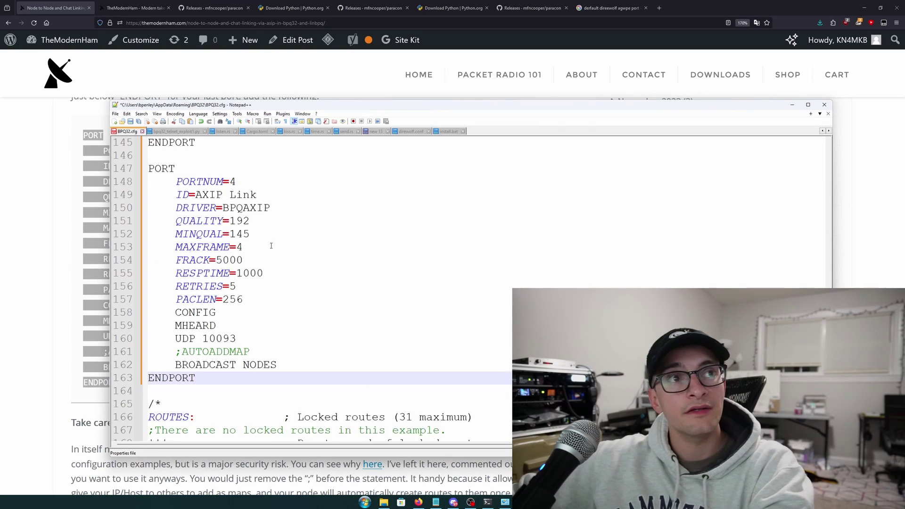
scroll(271, 245, "up", 2)
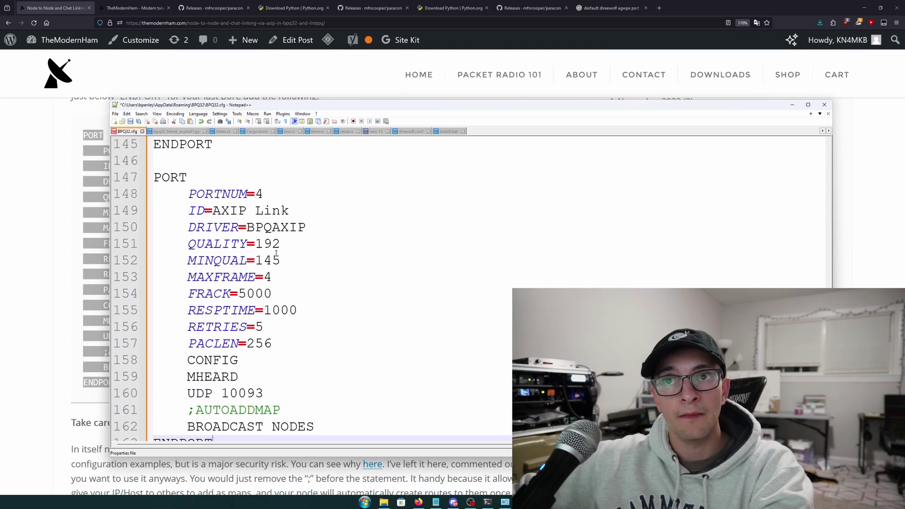
double_click(258, 194)
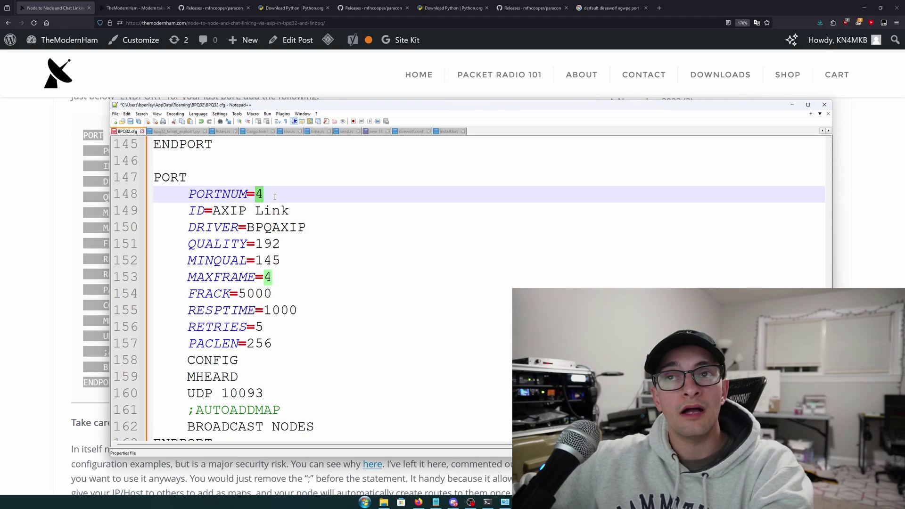
left_click(259, 194)
double_click(259, 194)
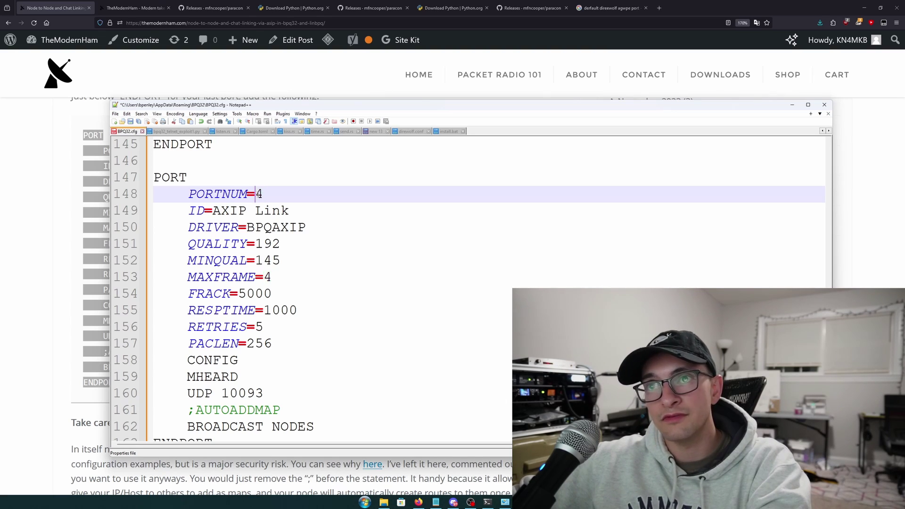
left_click(282, 211)
scroll(312, 214, "down", 1)
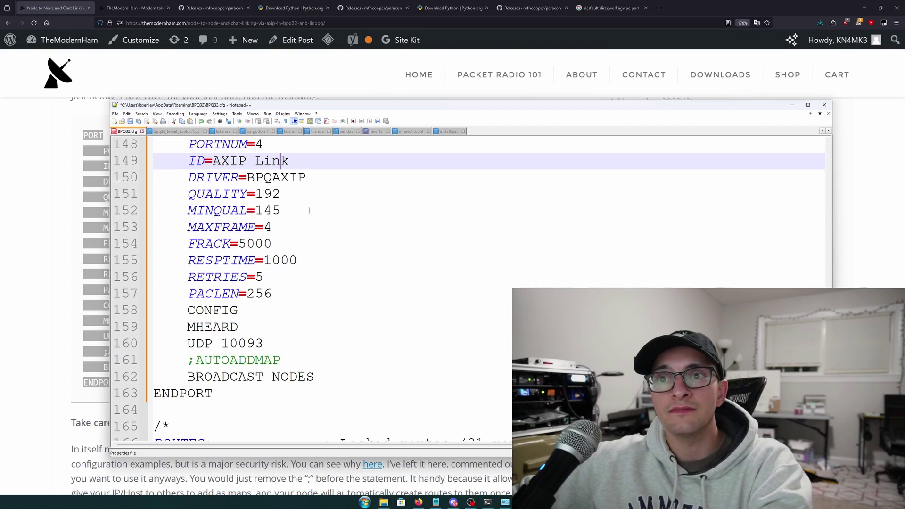
left_click(196, 362)
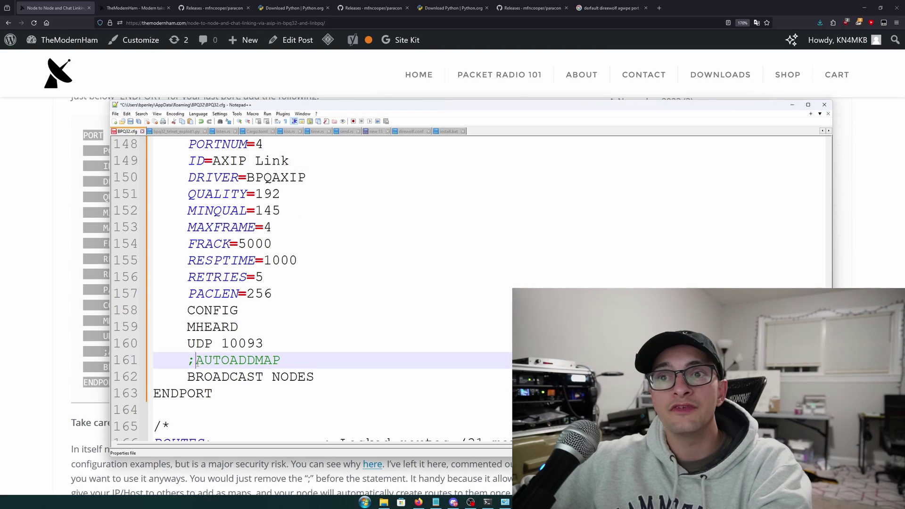
left_click_drag(288, 360, 195, 360)
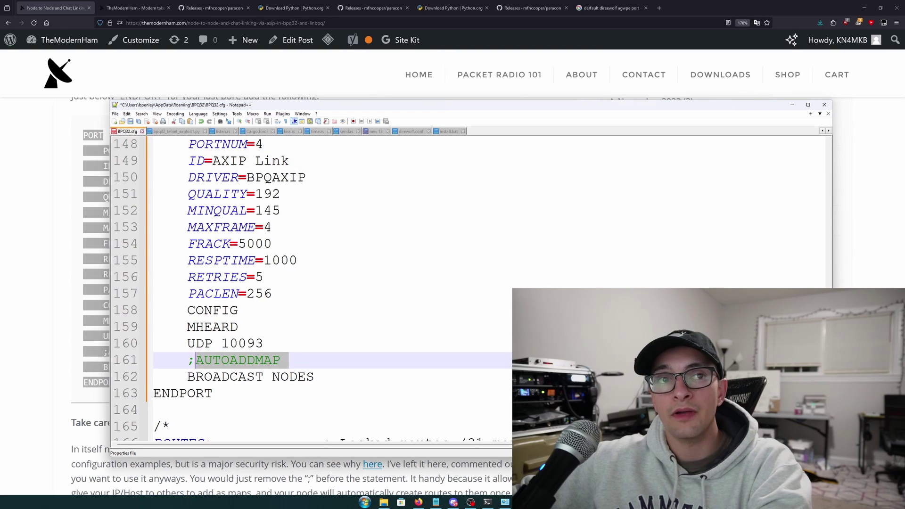
left_click(196, 361)
left_click_drag(313, 360, 197, 361)
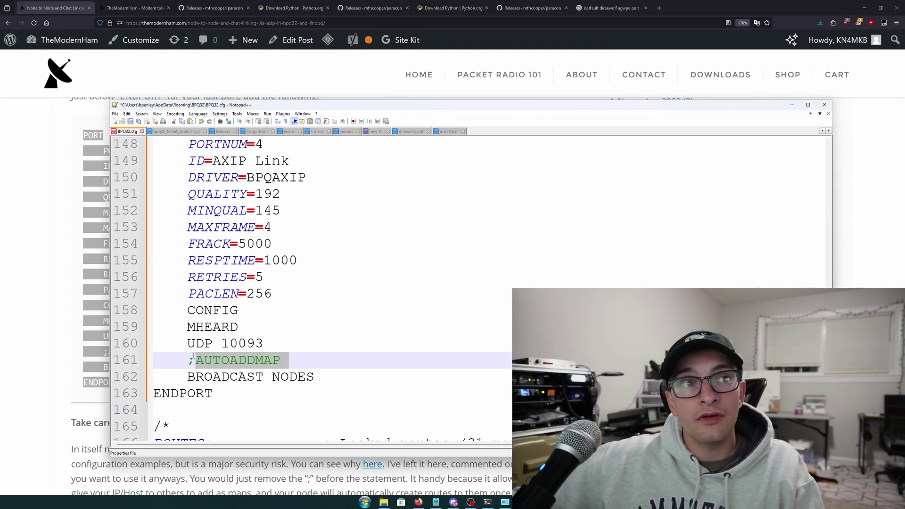
left_click(193, 359)
key("shift+Right")
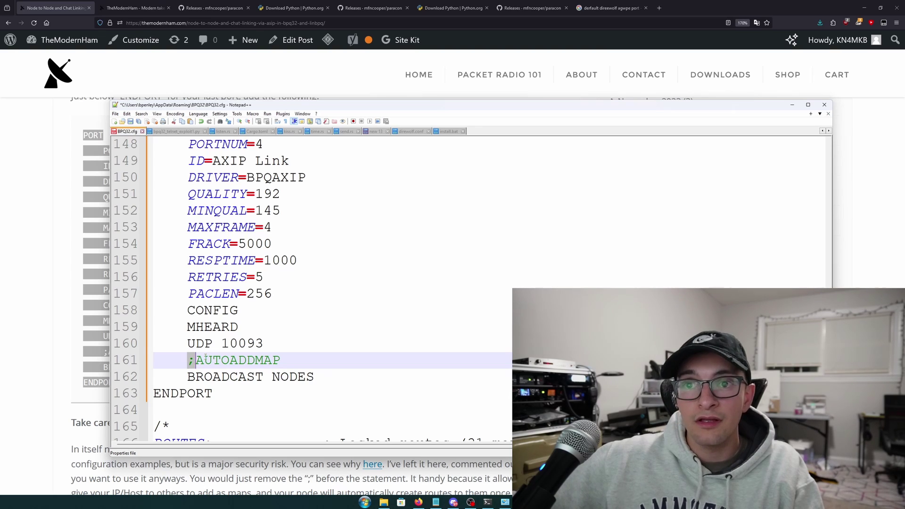
Highlight the ';' commenting out AUTOADDMAP in the AXIP port block, leaving it in place
left_click(205, 359)
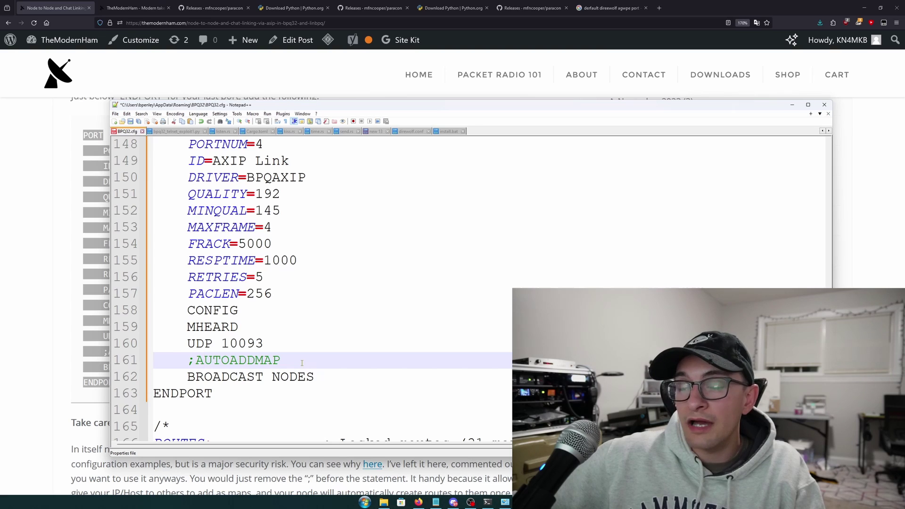
left_click_drag(302, 363, 196, 361)
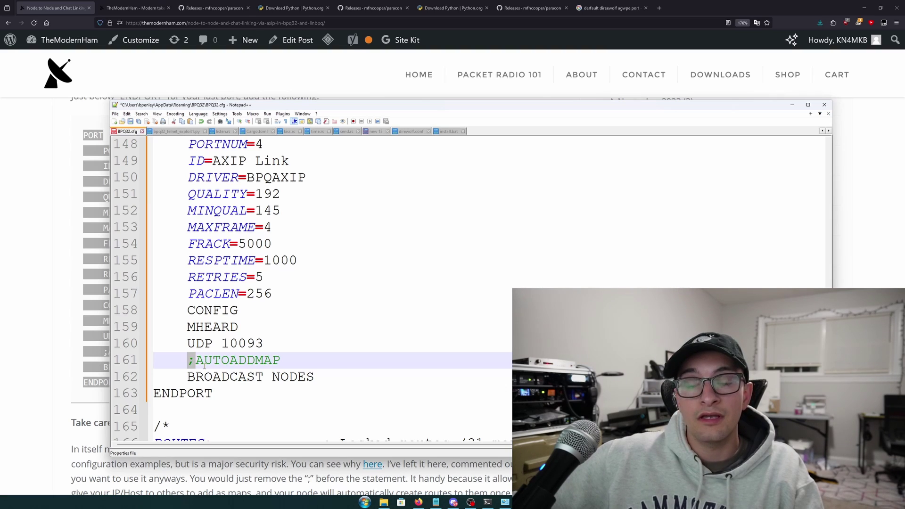
left_click(204, 363)
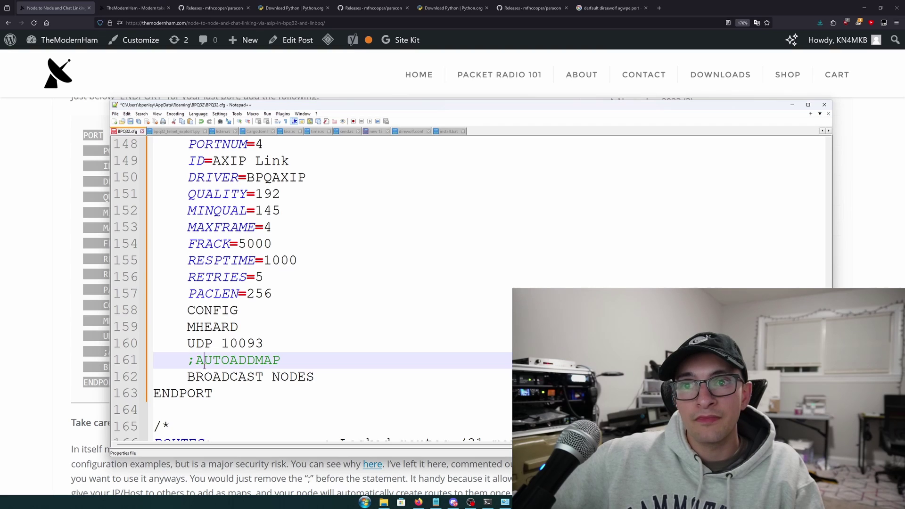
left_click_drag(196, 362, 189, 363)
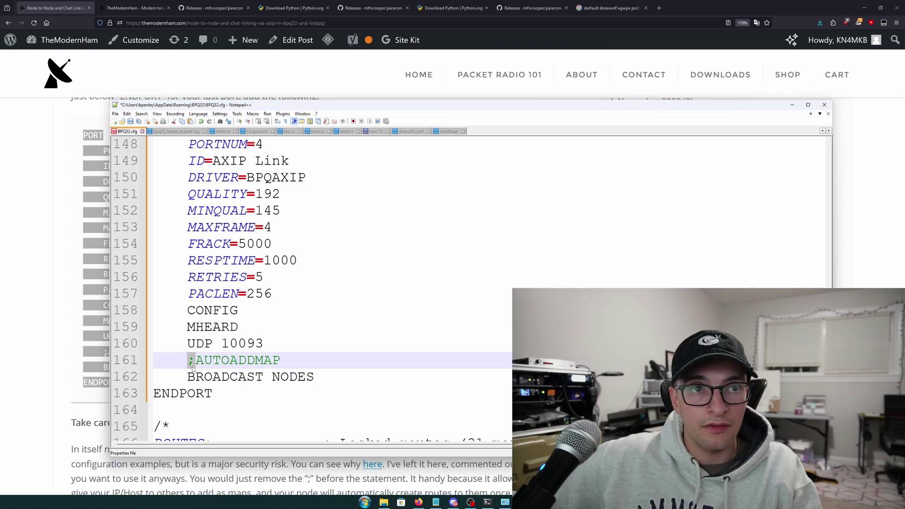
left_click(281, 360)
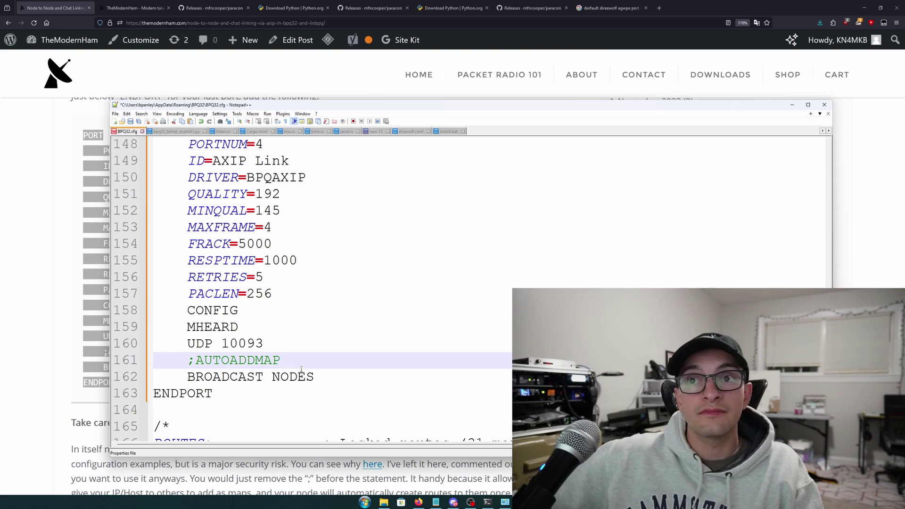
scroll(297, 367, "up", 1)
Scroll down TheModernHam guide and select its three example MAP lines
key("alt+Tab")
scroll(294, 367, "down", 5)
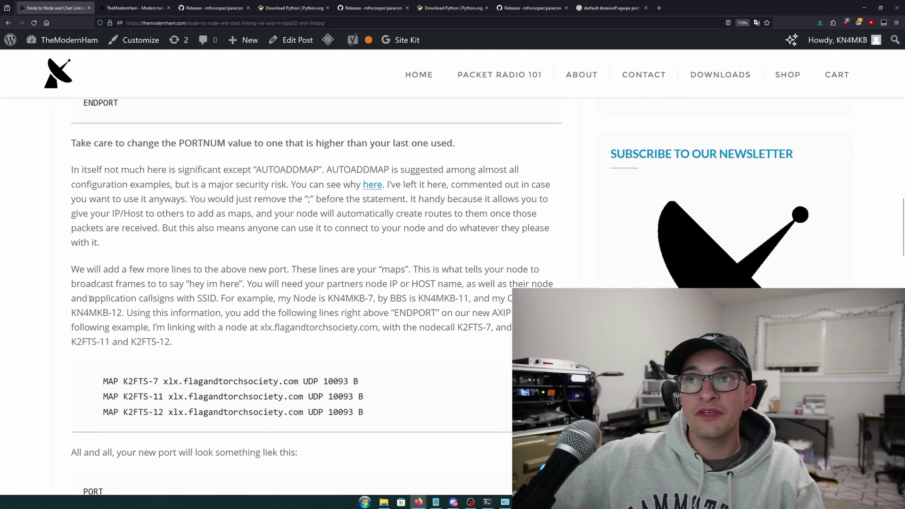
left_click_drag(68, 104, 230, 217)
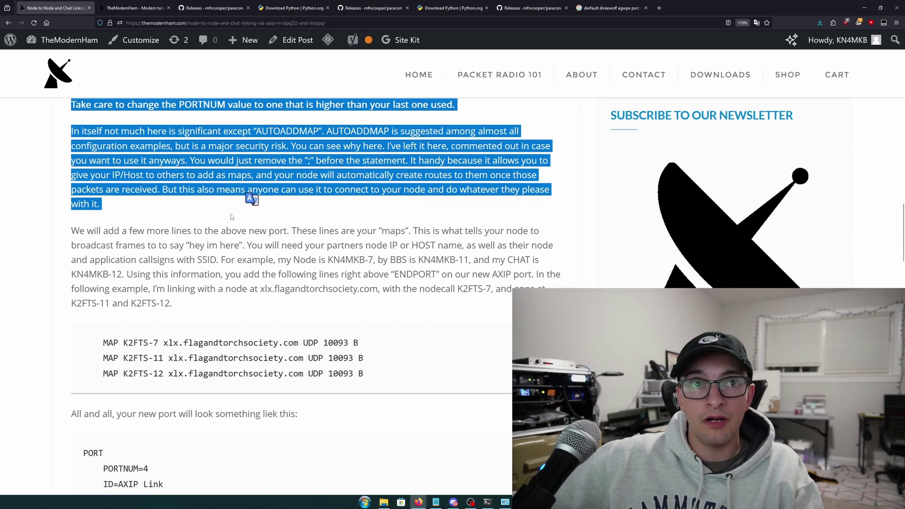
scroll(230, 217, "down", 1)
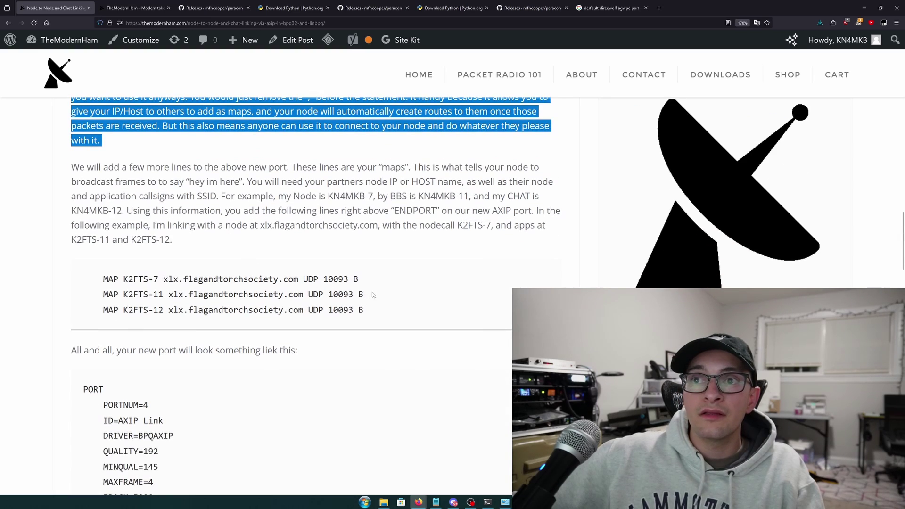
scroll(372, 291, "down", 1)
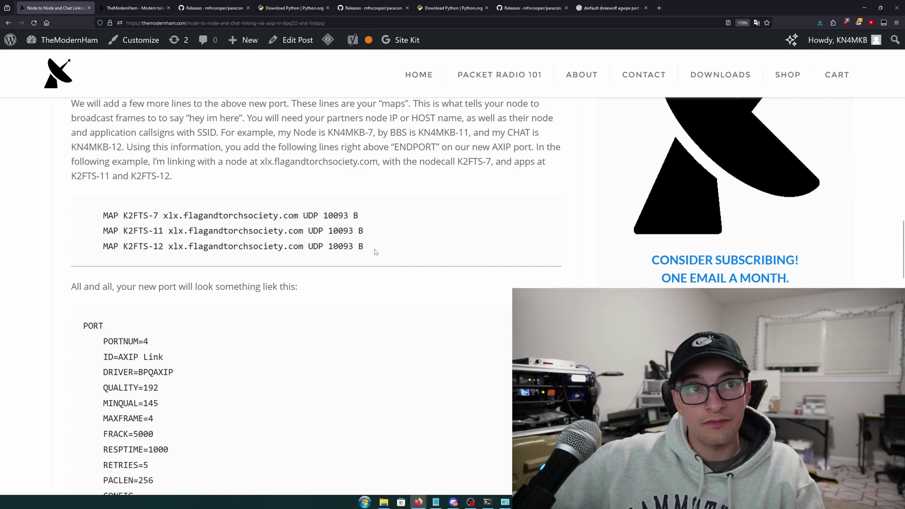
left_click_drag(374, 250, 73, 215)
Copy the selected MAP lines and bring BPQ32.cfg back to the front
right_click(100, 216)
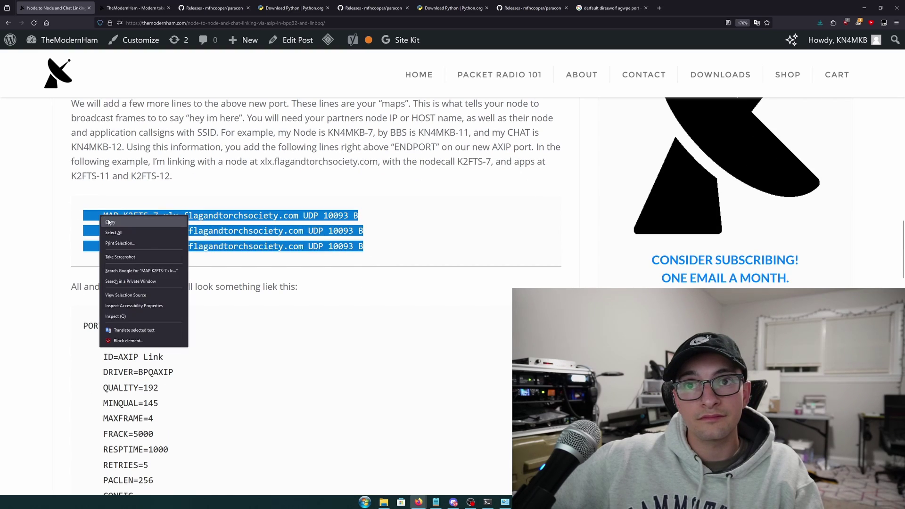
left_click(109, 222)
right_click(162, 216)
left_click(171, 223)
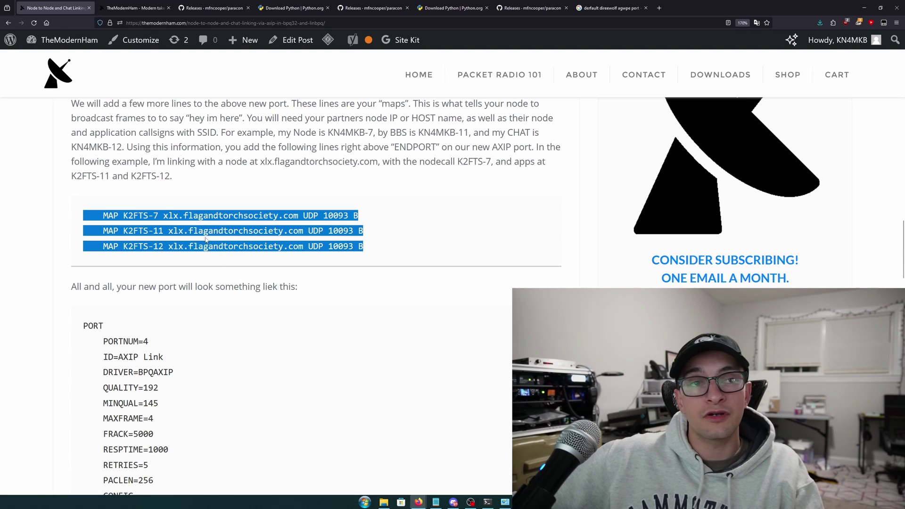
key("alt+Tab")
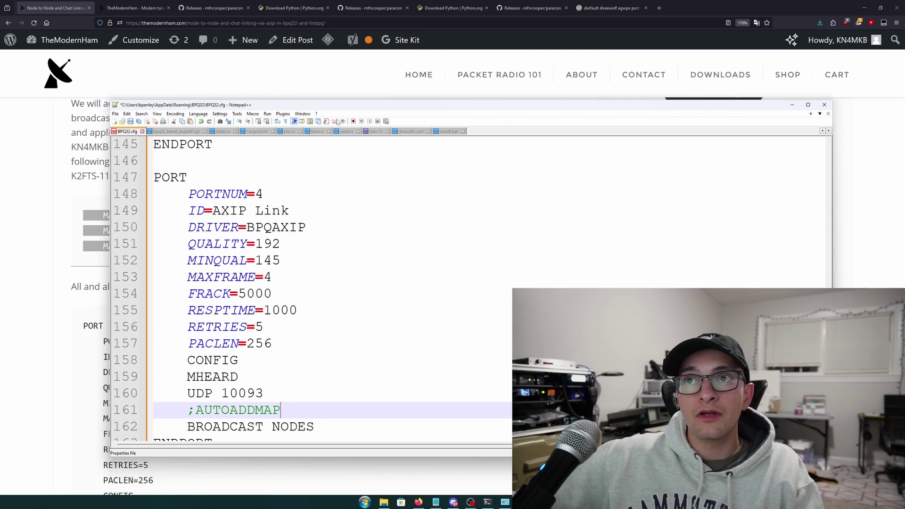
Paste the three K2FTS MAP lines on a new line after BROADCAST NODES
left_click_drag(333, 108, 328, 71)
scroll(171, 234, "down", 5)
scroll(332, 296, "down", 1)
key("Down")
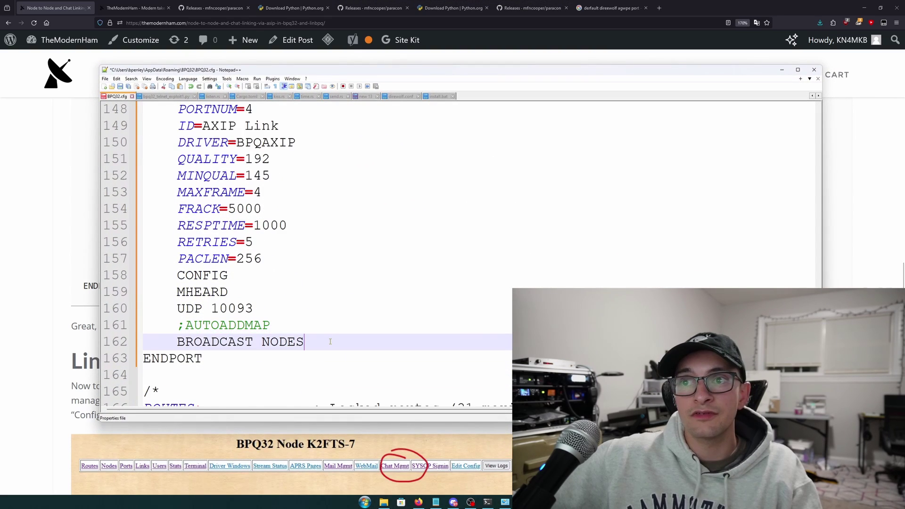
key("End")
key("Return")
key("ctrl+v")
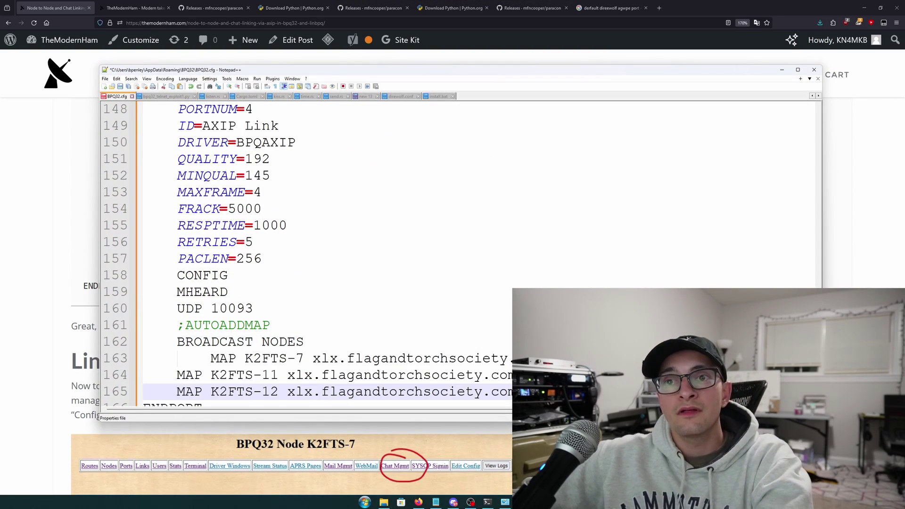
Remove the extra indentation before the first MAP line so it aligns with the port settings
left_click_drag(210, 358, 176, 358)
key("BackSpace")
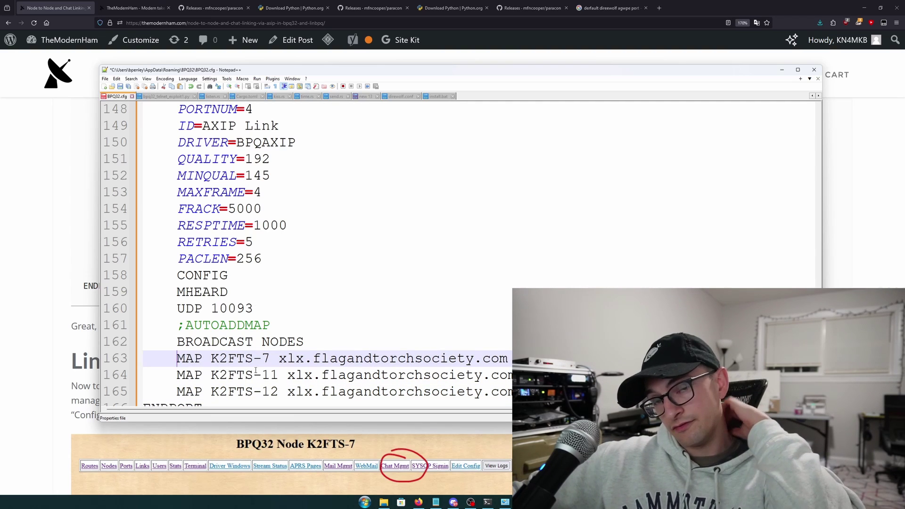
scroll(238, 374, "down", 3)
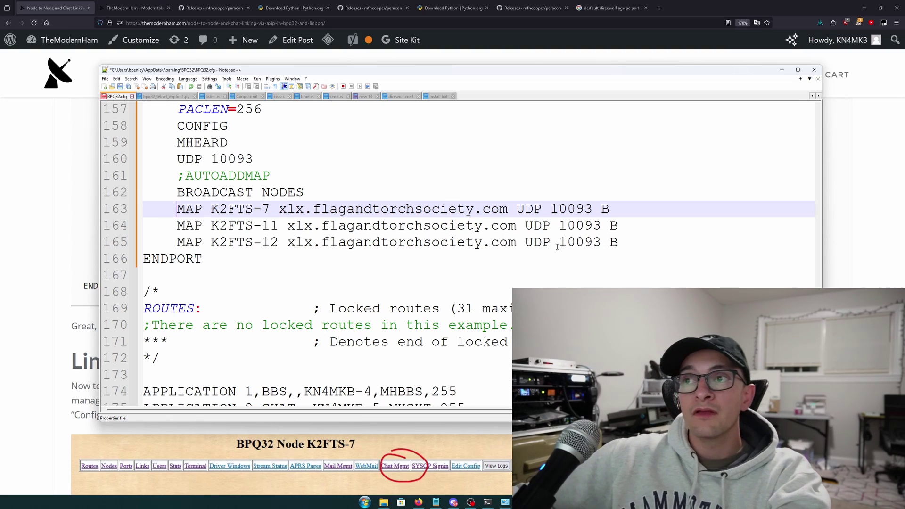
left_click_drag(618, 242, 112, 204)
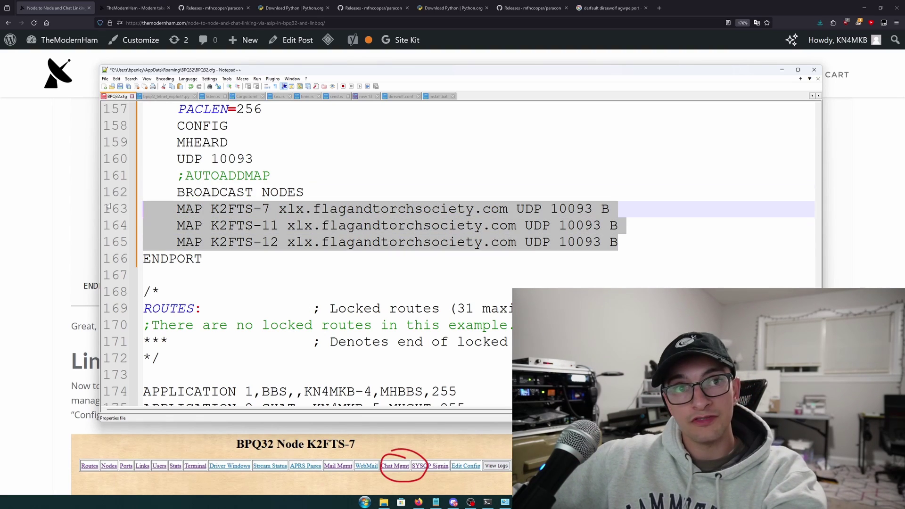
left_click(228, 209)
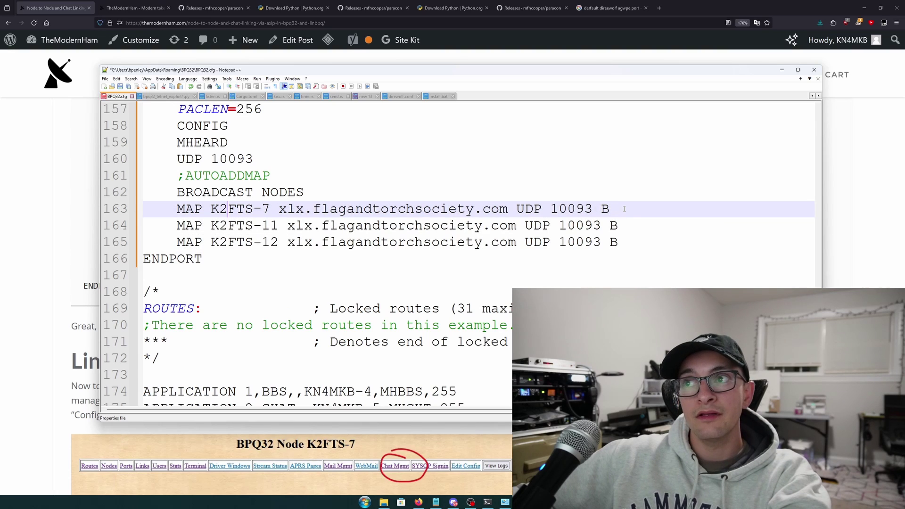
left_click_drag(624, 208, 179, 207)
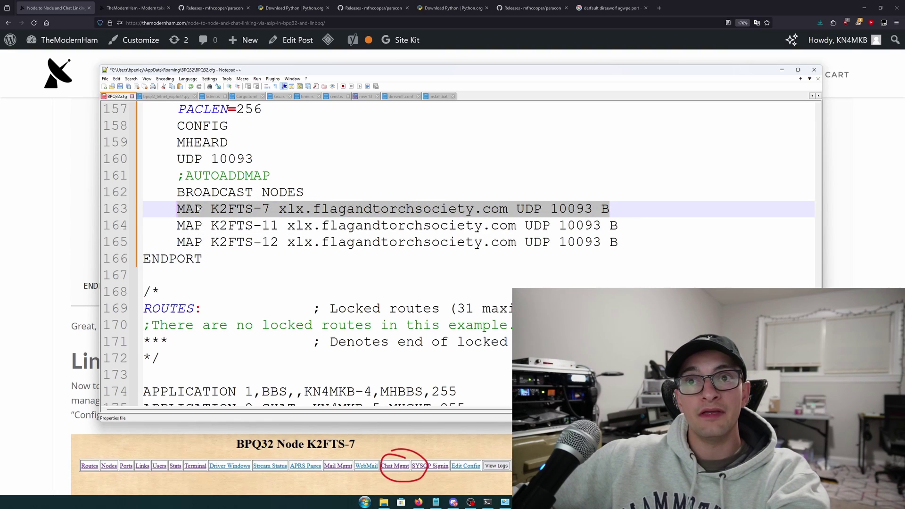
left_click(263, 214)
left_click_drag(270, 210, 302, 209)
left_click(279, 209)
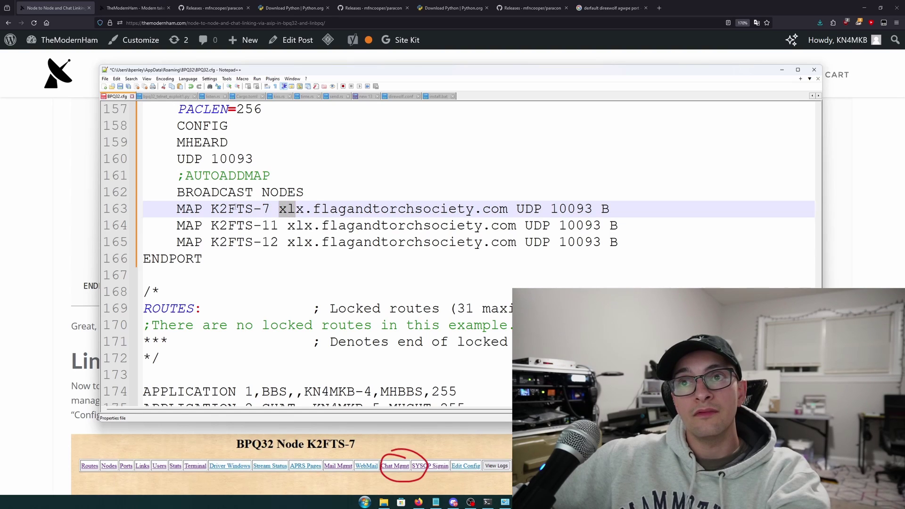
left_click(236, 210)
mouse_move(203, 209)
left_mouse_down()
mouse_move(270, 209)
mouse_move(210, 209)
left_mouse_up()
left_click(278, 209)
left_click_drag(280, 210, 506, 210)
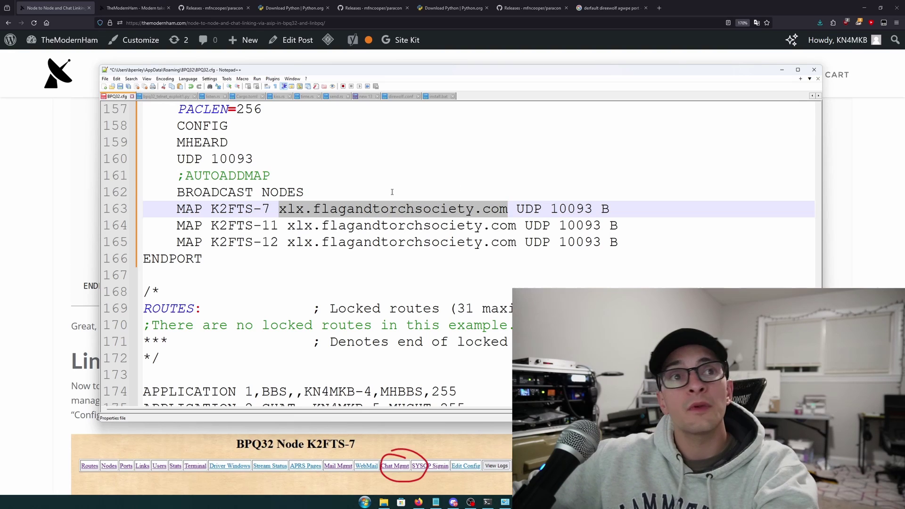
left_click(261, 209)
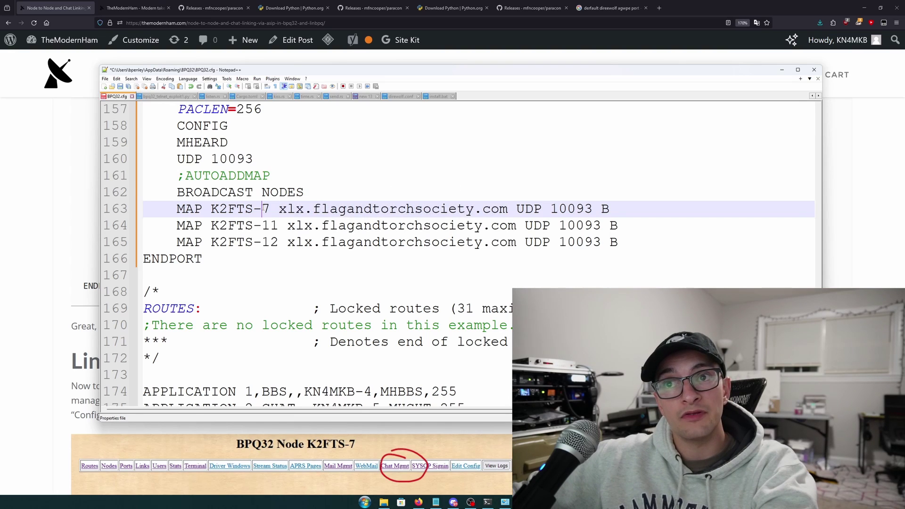
double_click(266, 208)
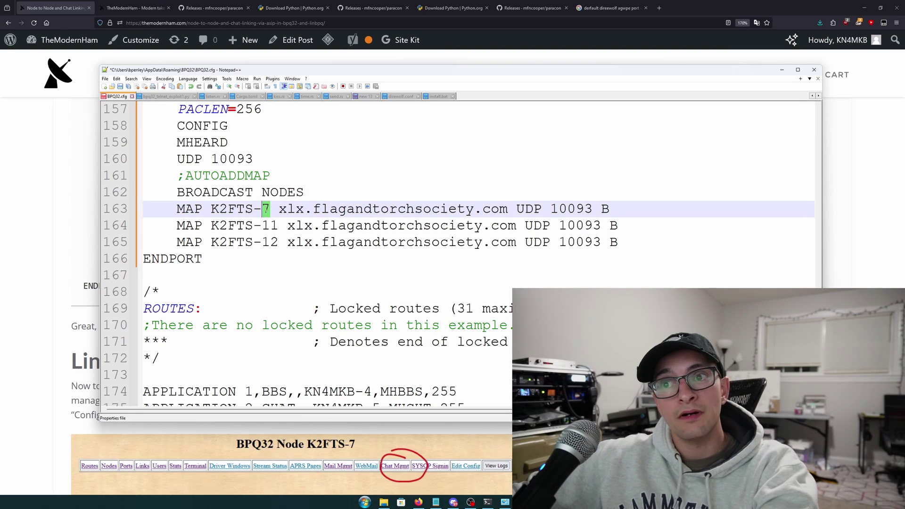
left_click_drag(270, 208, 211, 211)
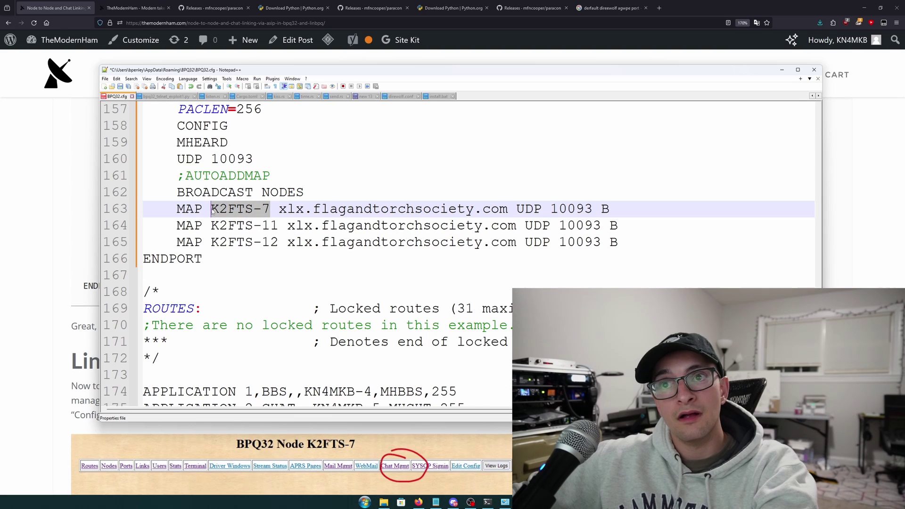
Change line 163's MAP entry to KN4MKB-7 at host 10.10.20.81
type("KN4MKB")
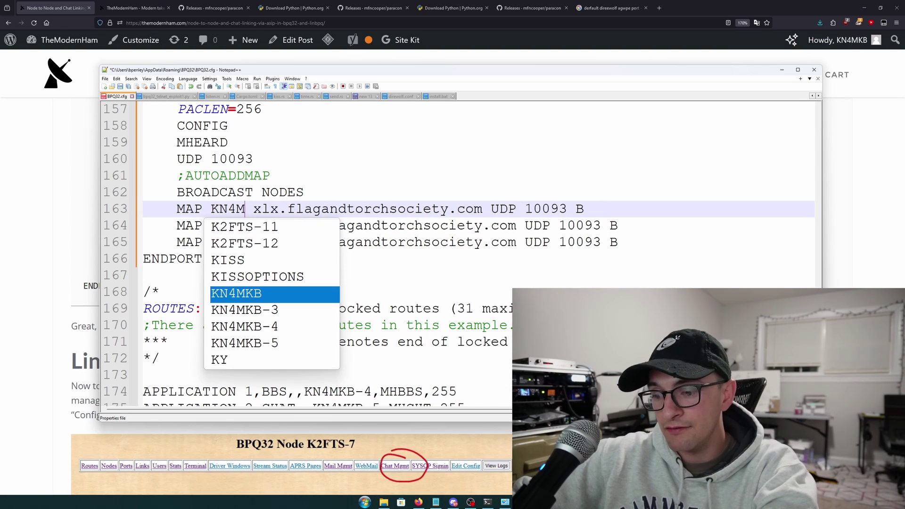
type("-7")
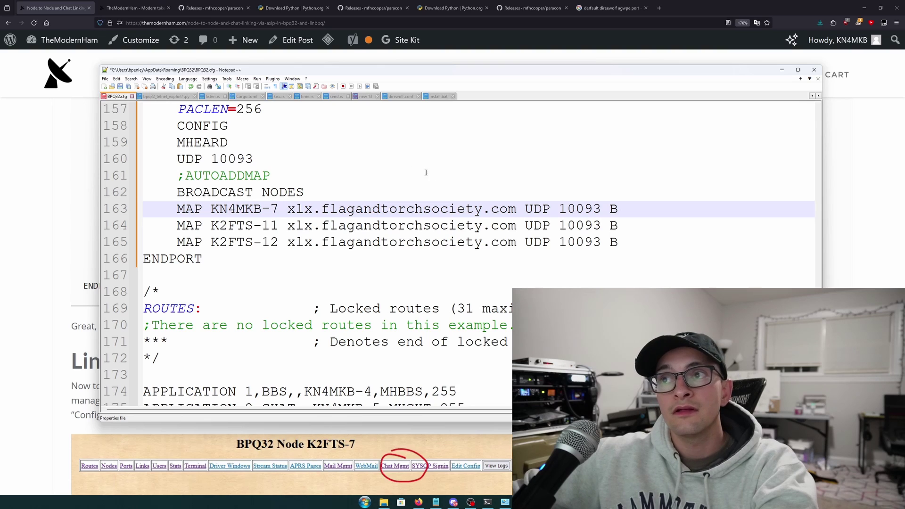
left_click_drag(517, 209, 287, 208)
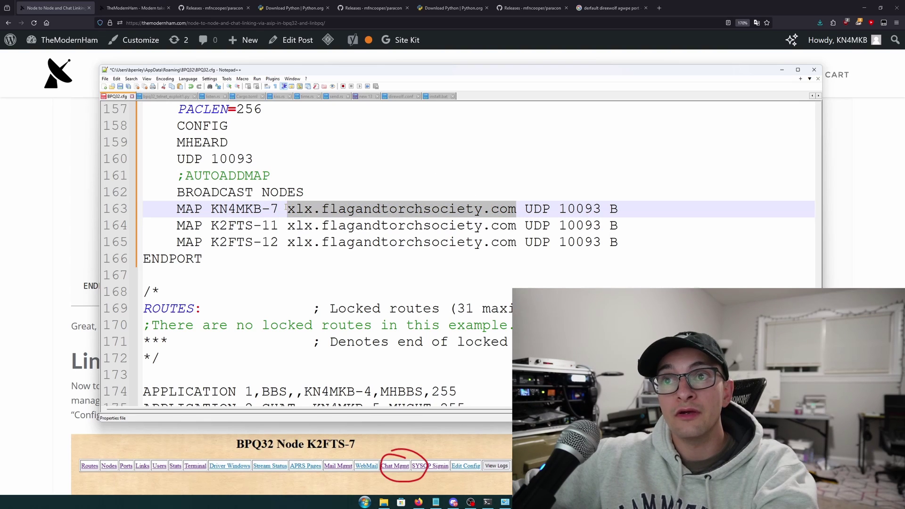
type("10.10.")
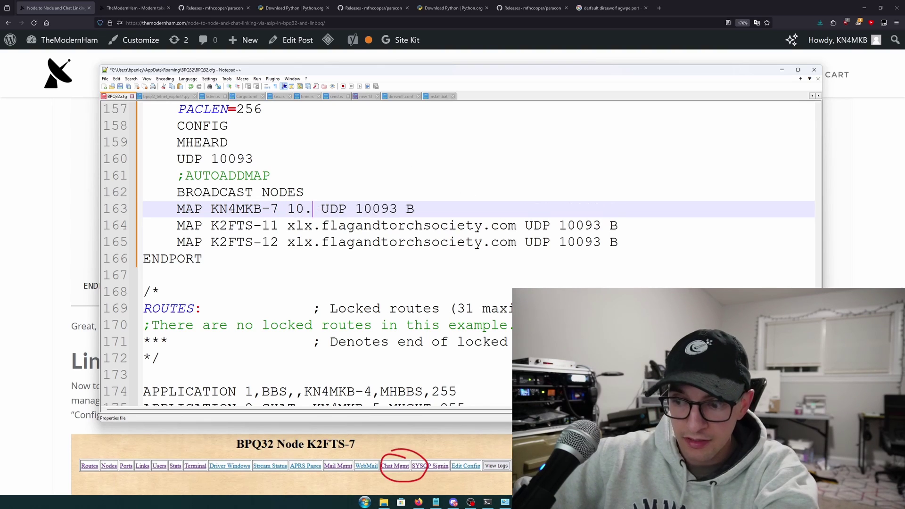
type("20.81")
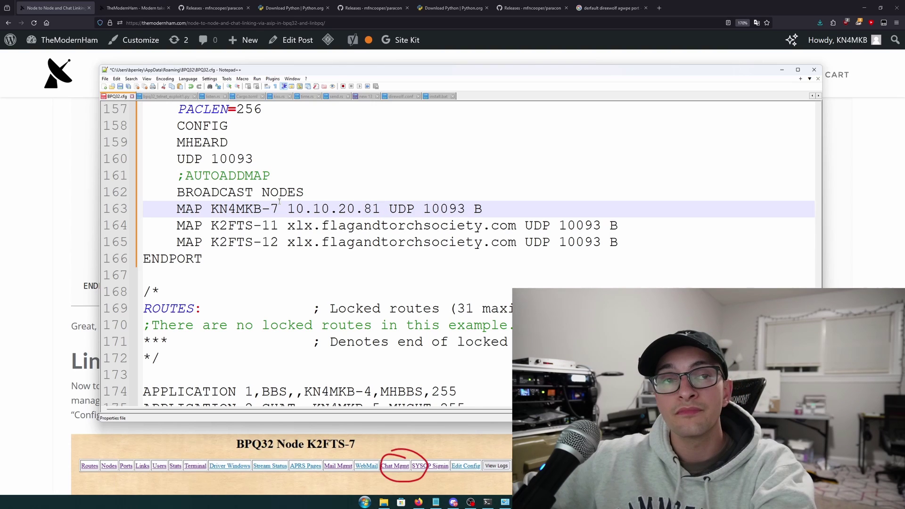
left_click_drag(423, 208, 466, 208)
double_click(477, 209)
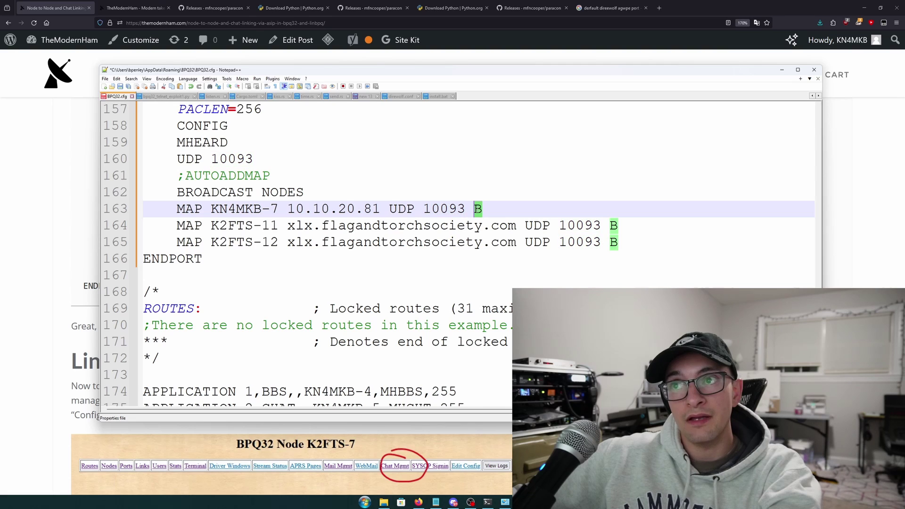
left_click(567, 226)
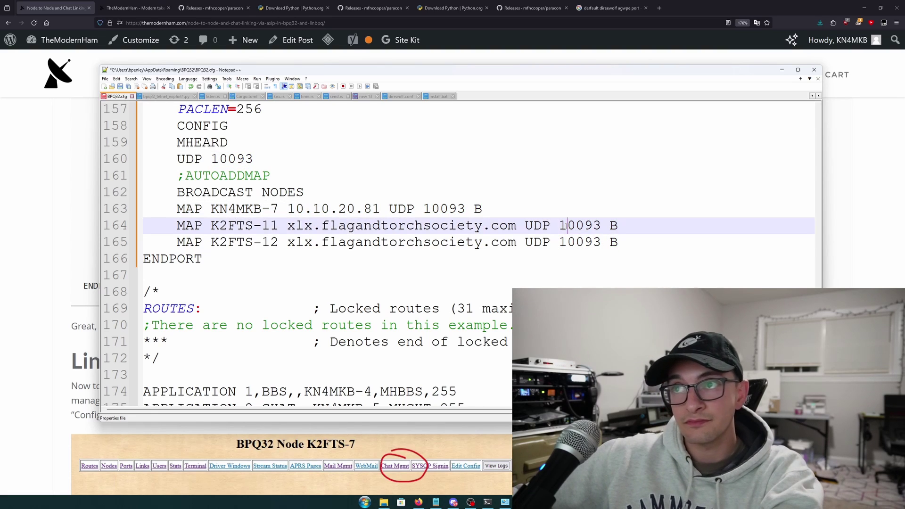
Paste the 10.10.20.81 address and KN4MKB callsign over lines 164 and 165
left_click_drag(508, 208, 287, 240)
key("ctrl+v")
key("ctrl+v")
left_click_drag(389, 209, 334, 213)
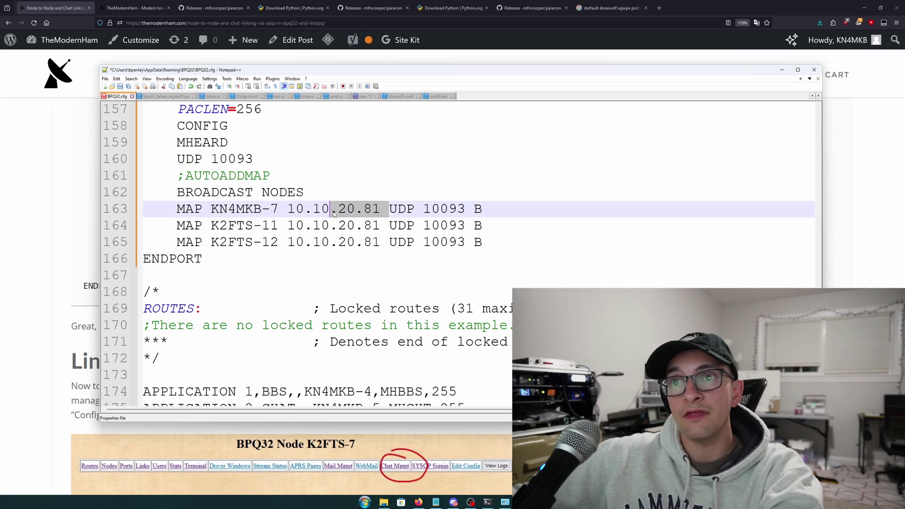
left_click(294, 210)
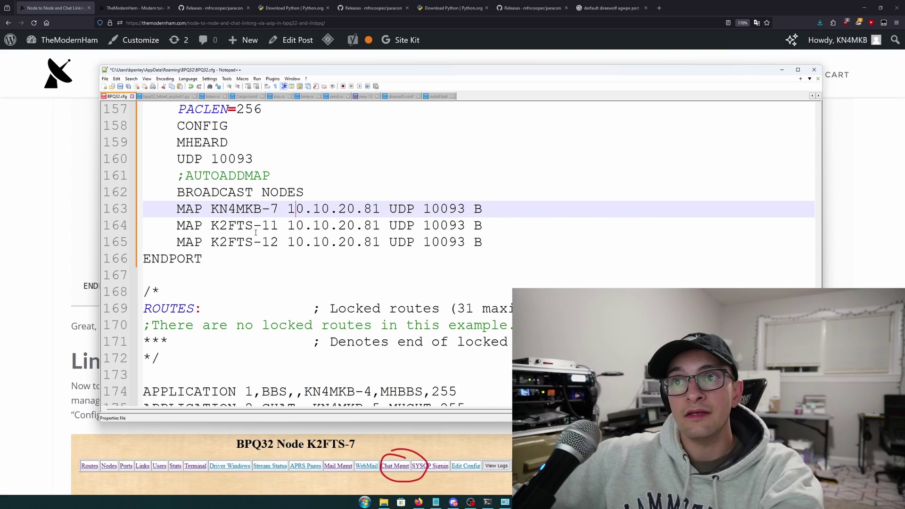
left_click_drag(262, 209, 212, 243)
key("ctrl+v")
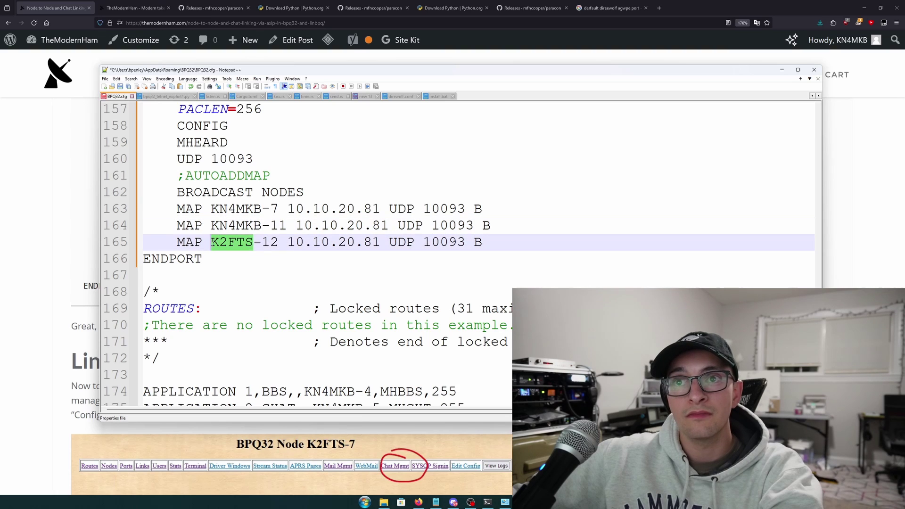
type("KN4MKB")
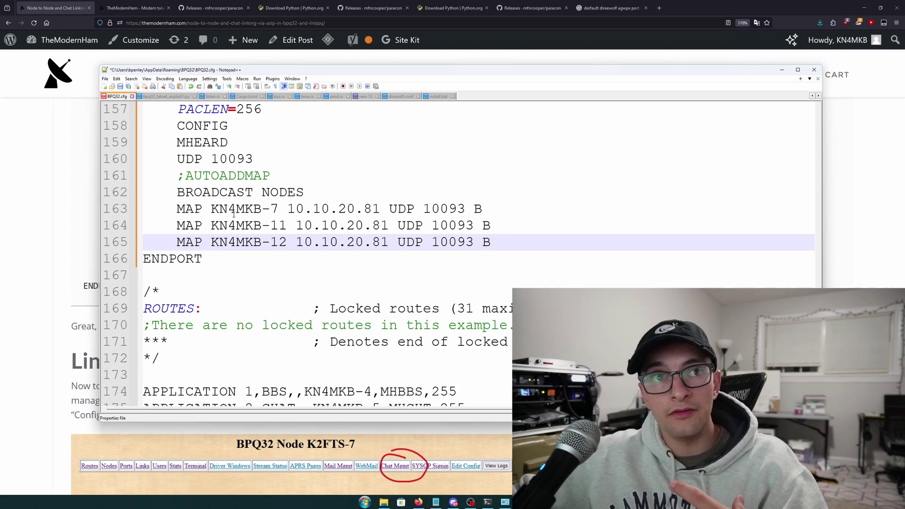
left_click_drag(210, 208, 280, 208)
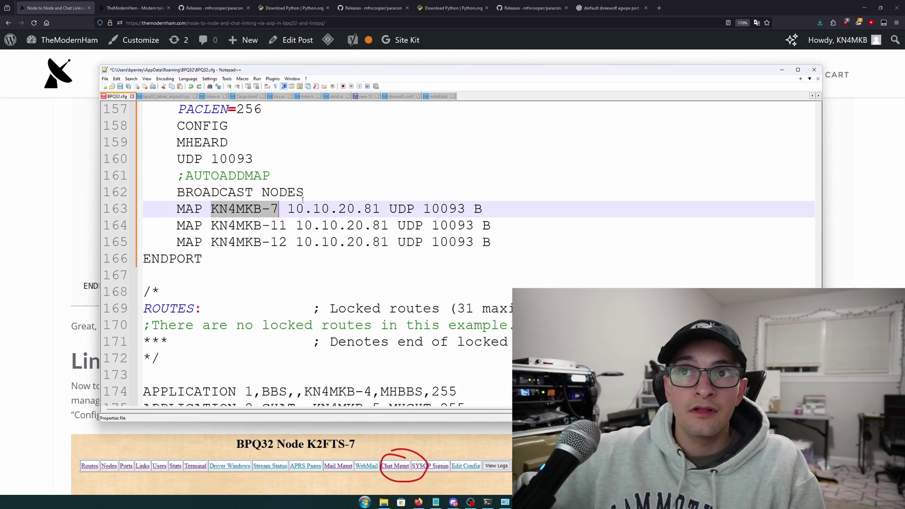
left_click(299, 207)
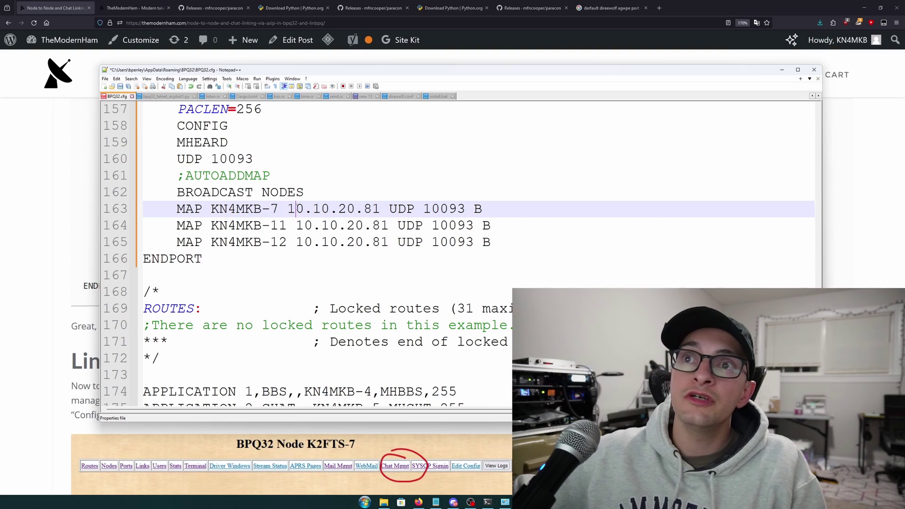
left_click_drag(262, 208, 210, 208)
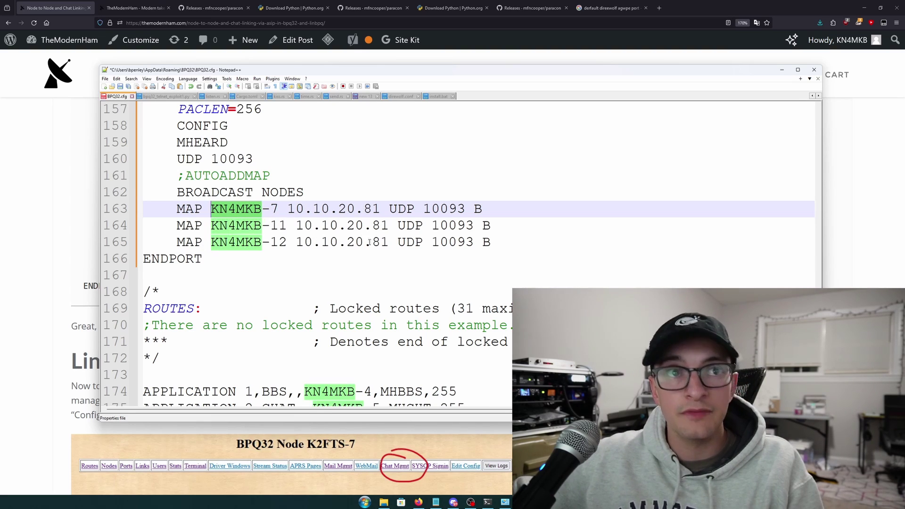
scroll(344, 258, "down", 1)
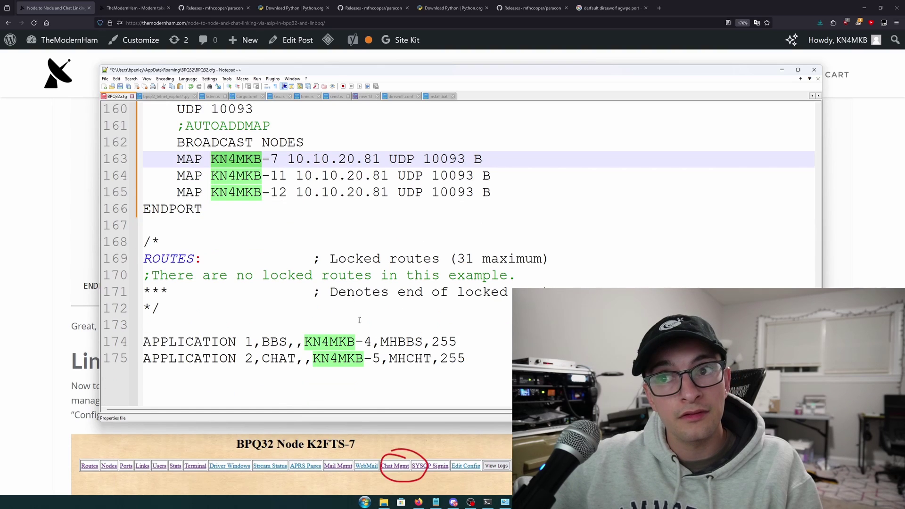
double_click(373, 342)
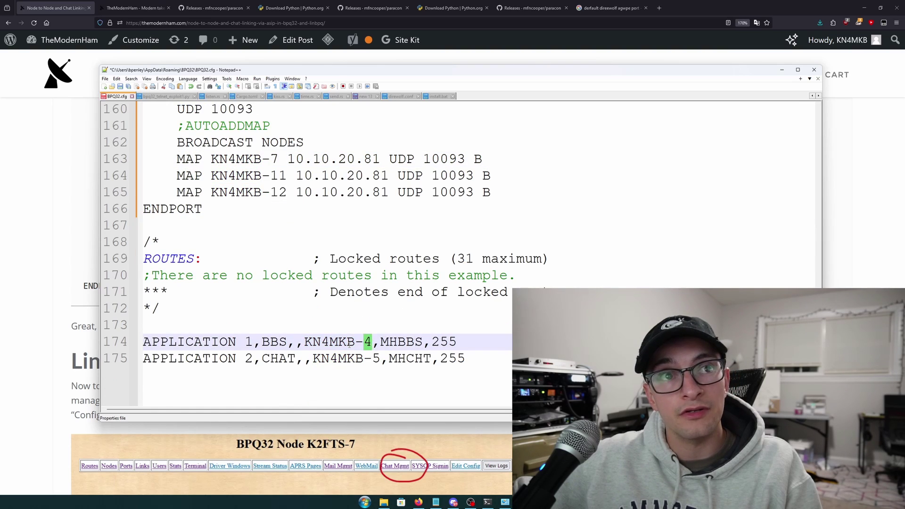
left_click(348, 343)
left_click_drag(302, 345, 375, 345)
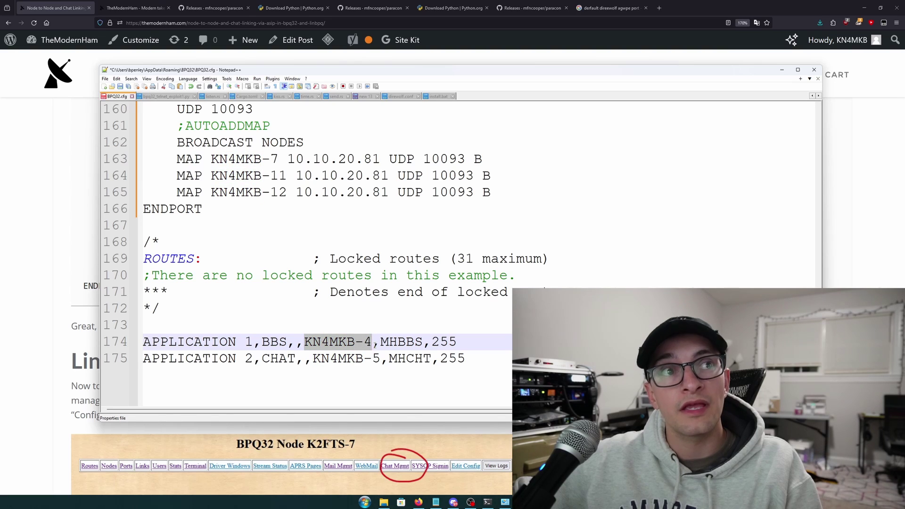
left_click(348, 351)
left_click_drag(423, 342, 380, 343)
left_click_drag(287, 343, 261, 343)
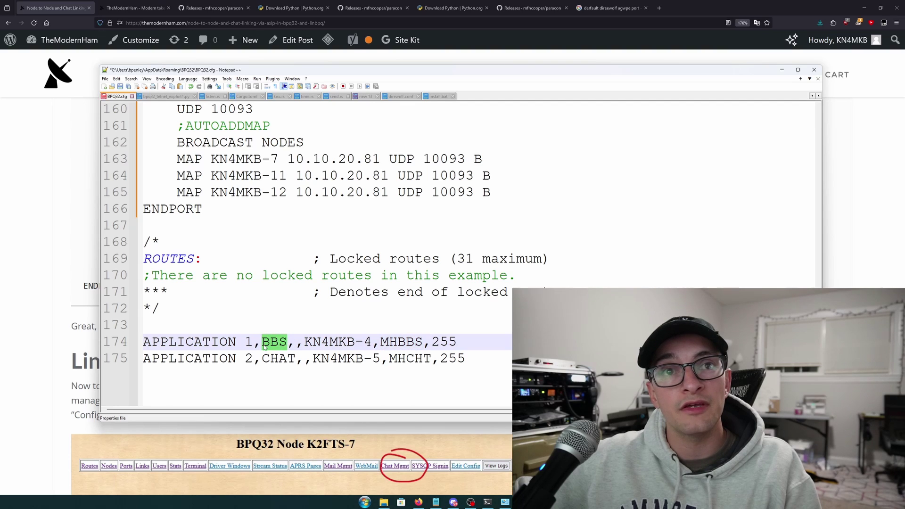
scroll(293, 329, "down", 1)
scroll(359, 320, "down", 1)
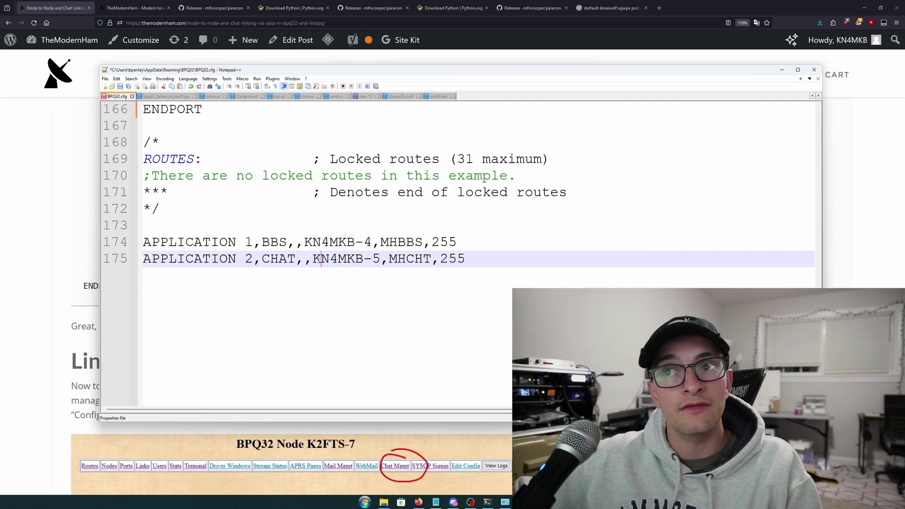
left_click_drag(321, 259, 262, 259)
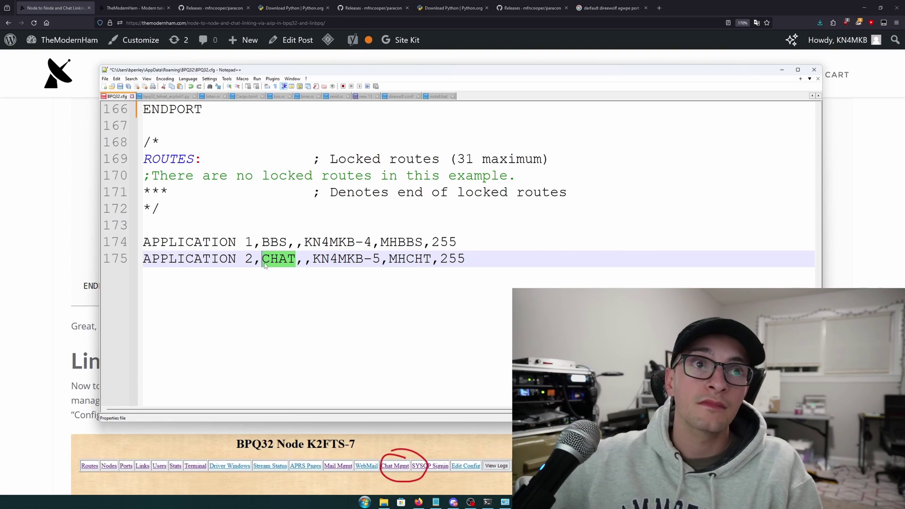
scroll(327, 283, "up", 1)
scroll(327, 283, "up", 1)
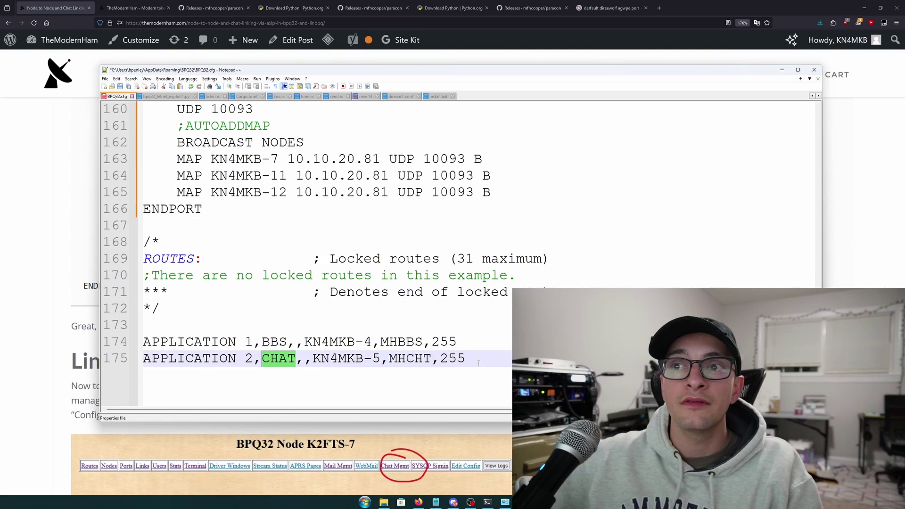
left_click_drag(466, 358, 312, 358)
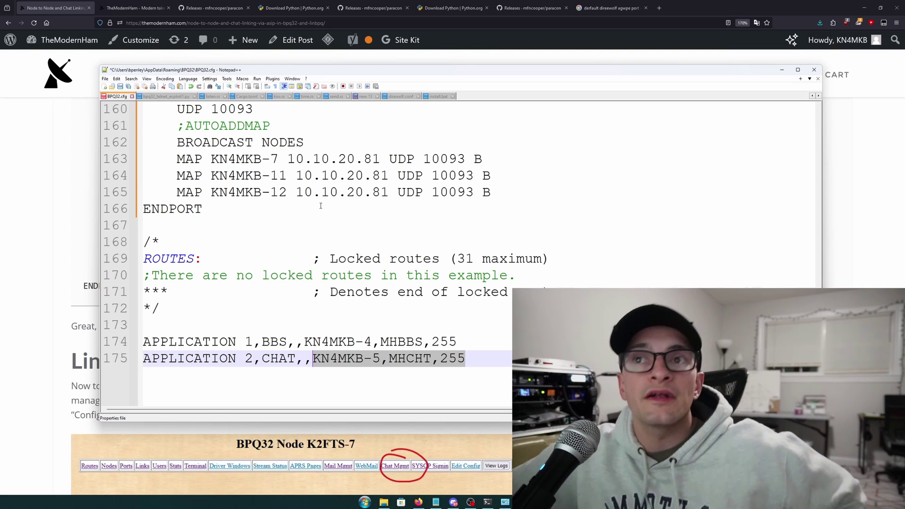
scroll(294, 188, "up", 1)
scroll(370, 259, "up", 2)
scroll(369, 259, "down", 2)
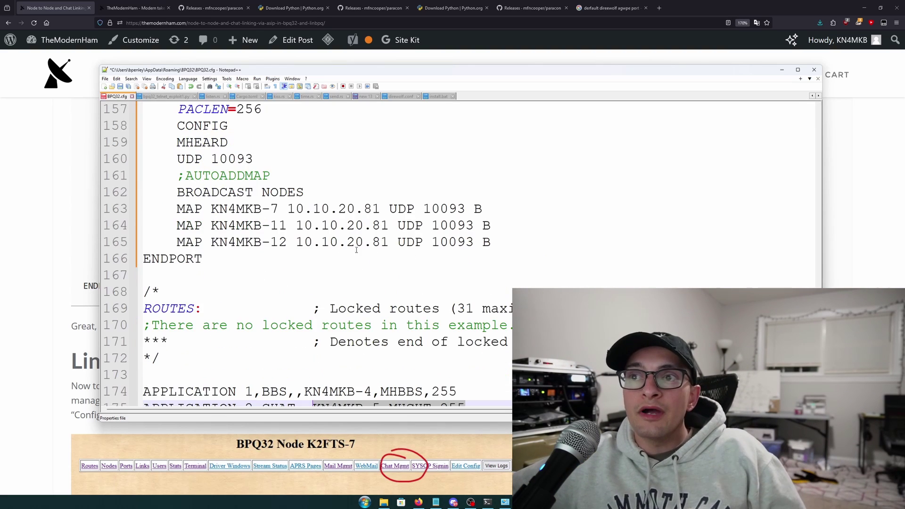
left_click_drag(506, 252, 154, 207)
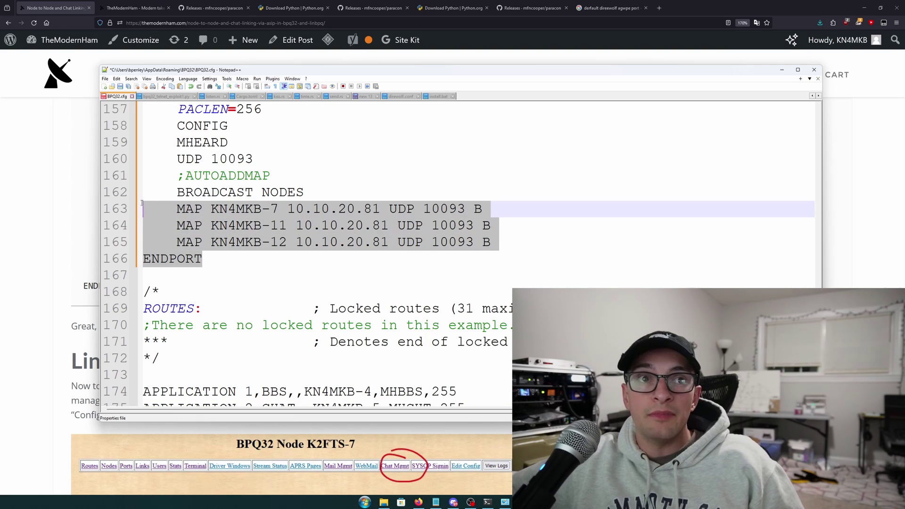
left_click(282, 234)
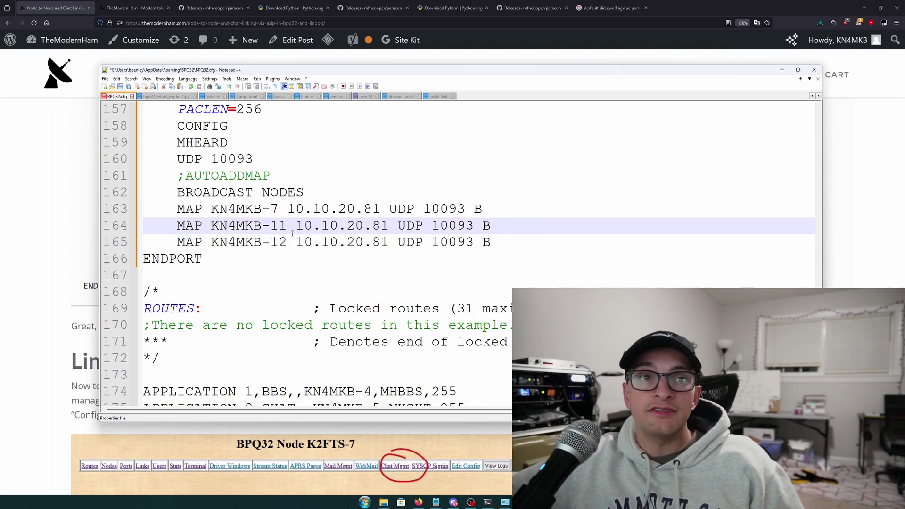
left_click_drag(500, 246, 133, 224)
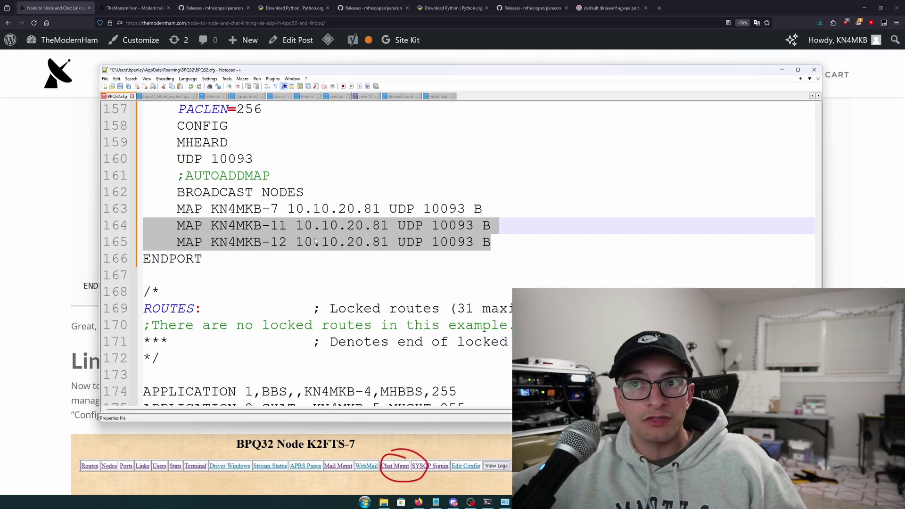
left_click(281, 215)
left_click_drag(286, 210, 383, 210)
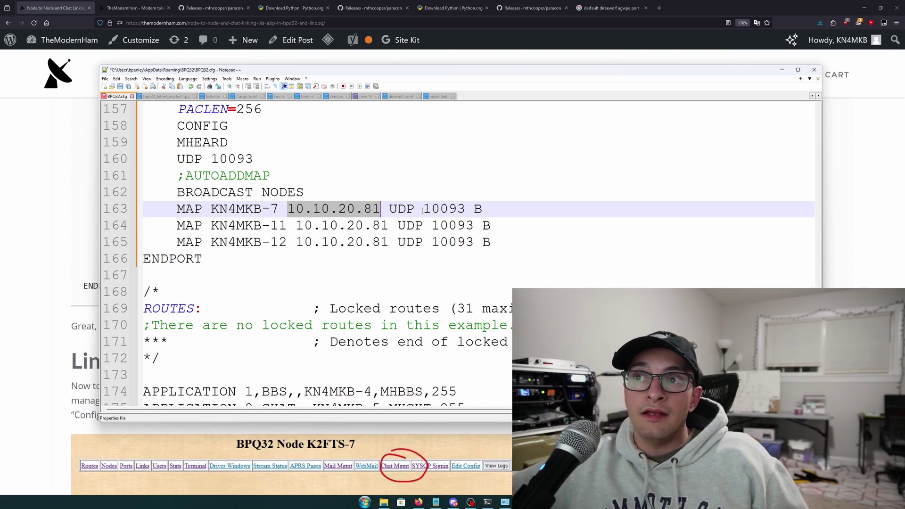
double_click(444, 208)
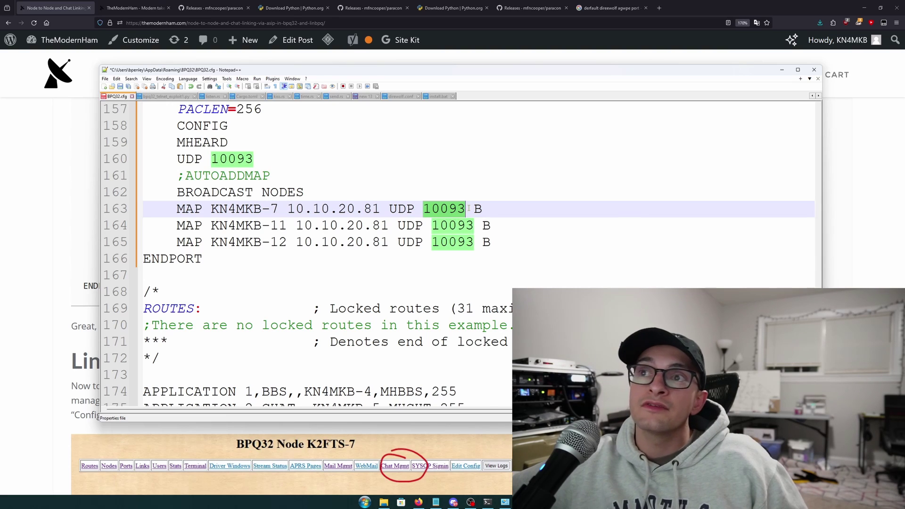
left_click_drag(482, 208, 210, 209)
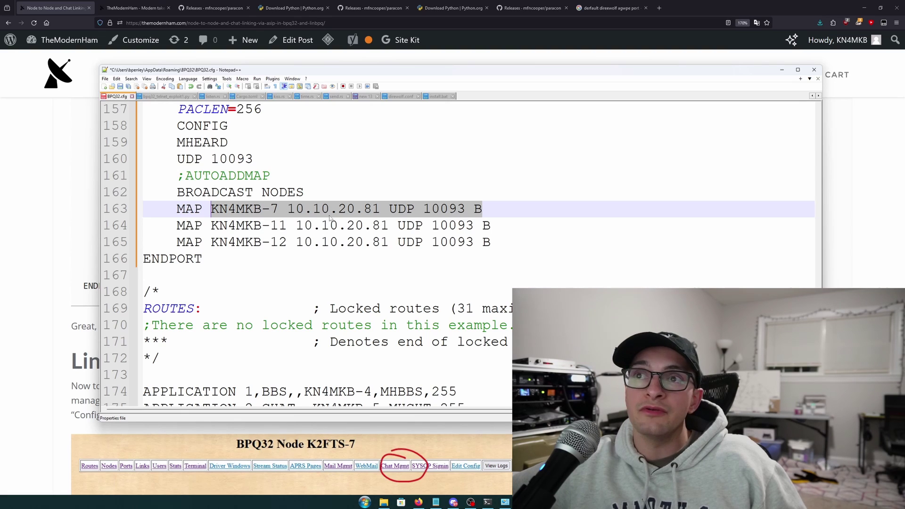
Review the node callsign KN4MKB-3 and application callsigns KN4MKB-4 and KN4MKB-5
scroll(465, 272, "down", 2)
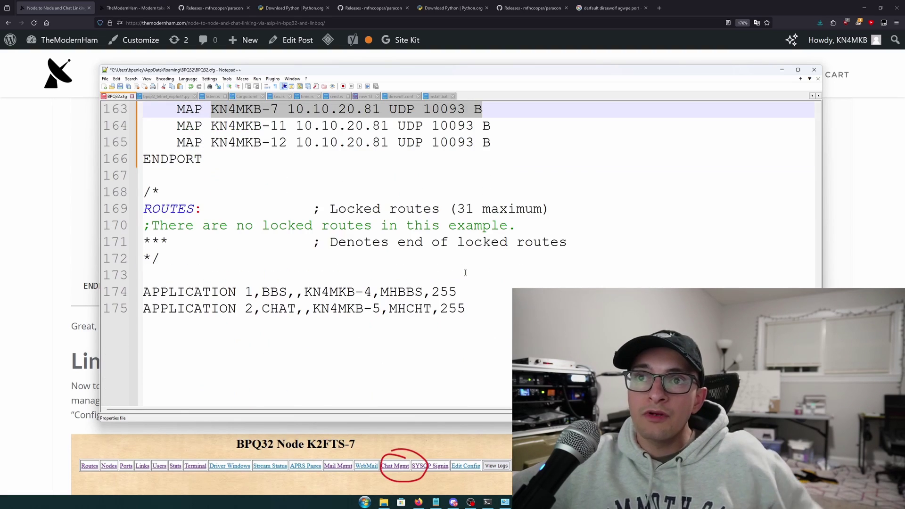
scroll(295, 288, "down", 1)
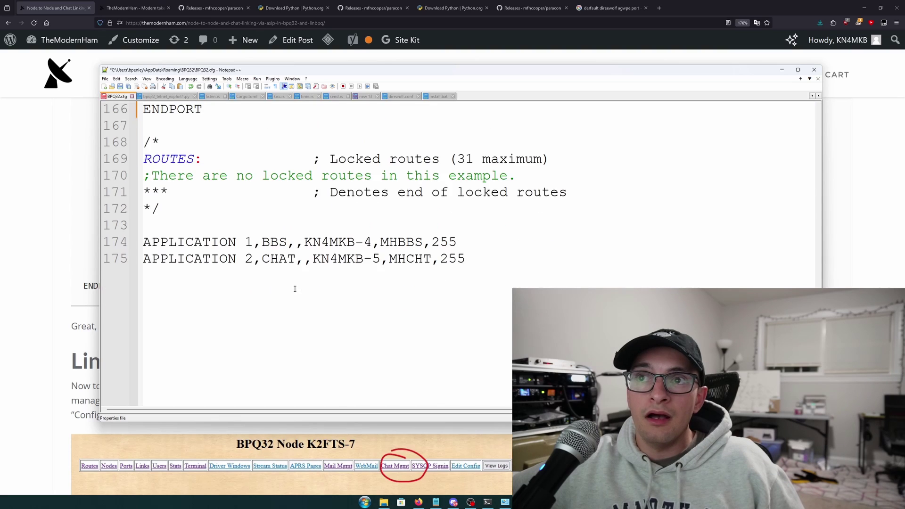
scroll(294, 289, "up", 2)
left_click_drag(304, 342, 371, 342)
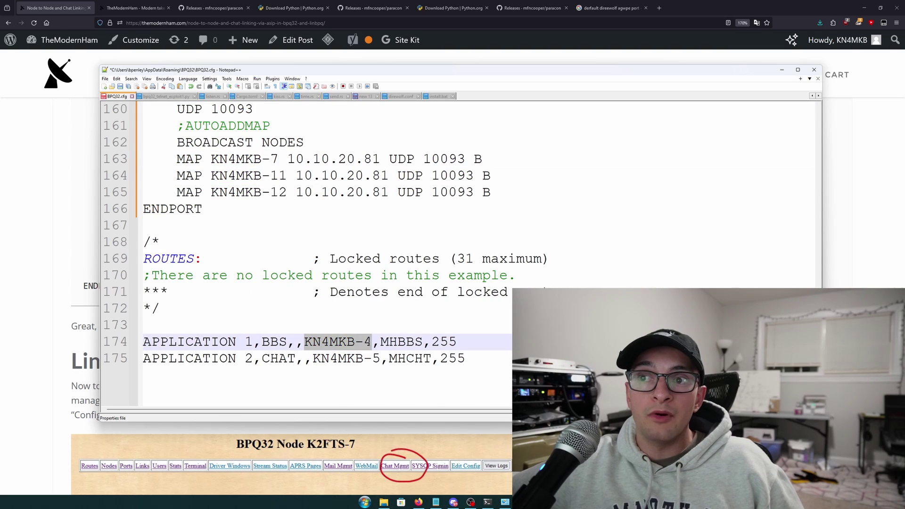
left_click_drag(313, 358, 380, 358)
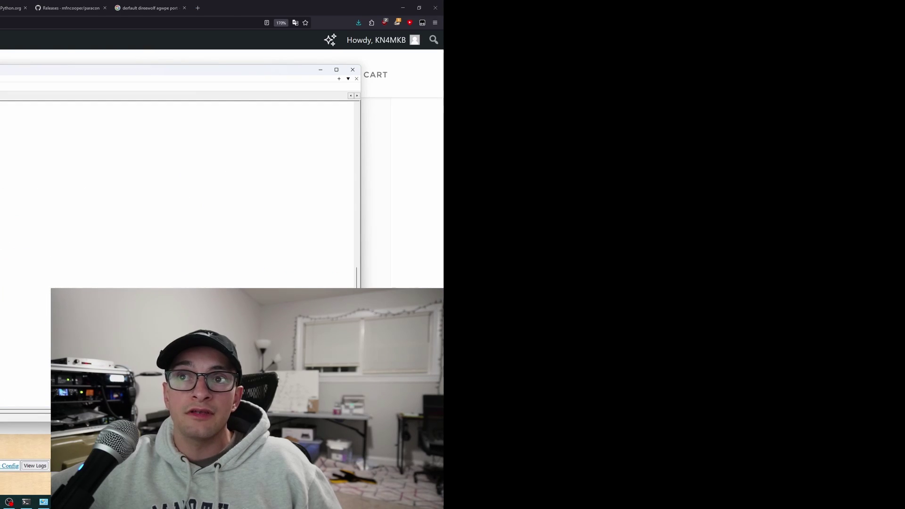
scroll(334, 348, "up", 20)
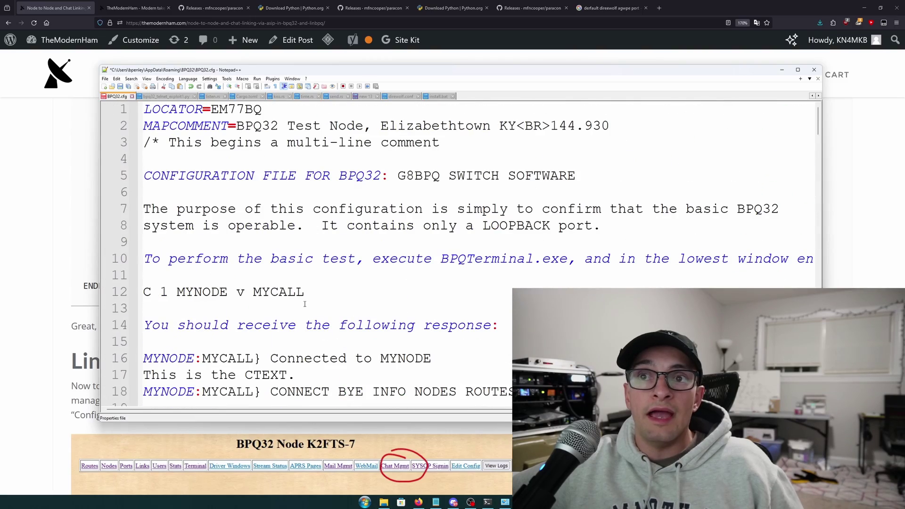
scroll(305, 304, "down", 7)
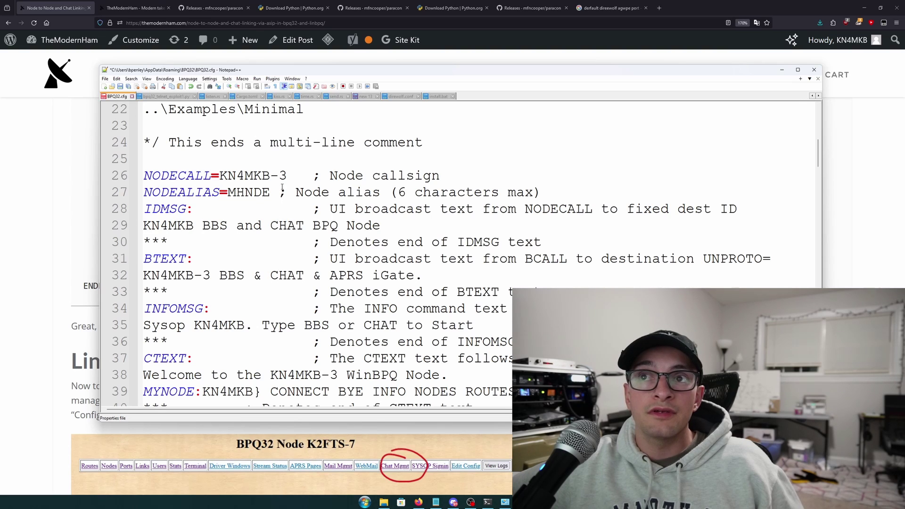
left_click_drag(286, 177, 219, 176)
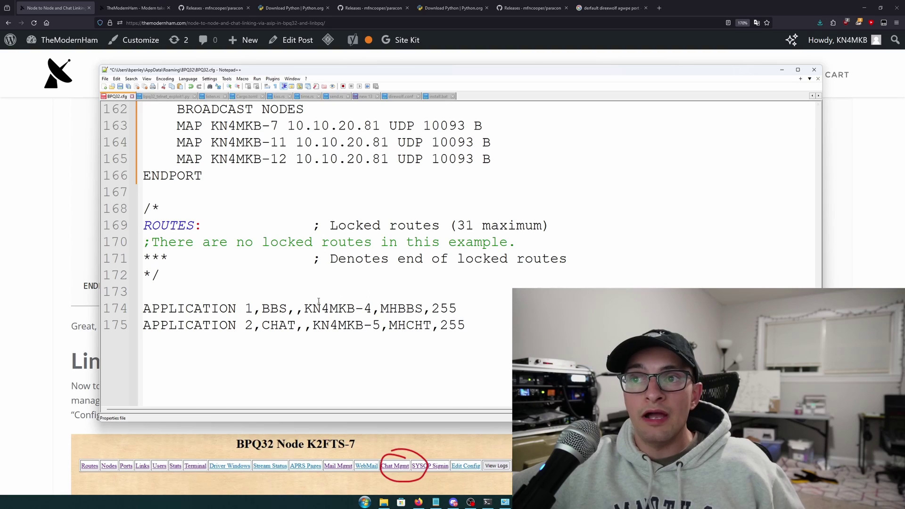
left_click(365, 309)
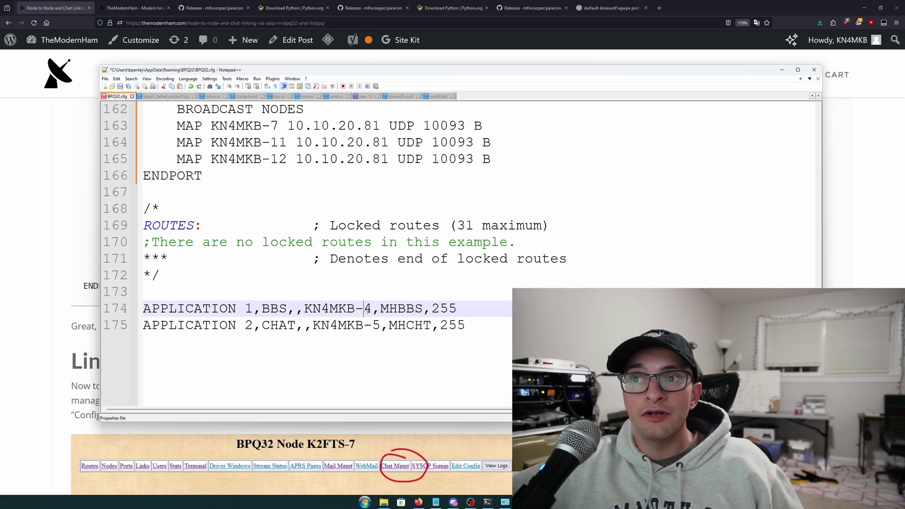
left_click(377, 326)
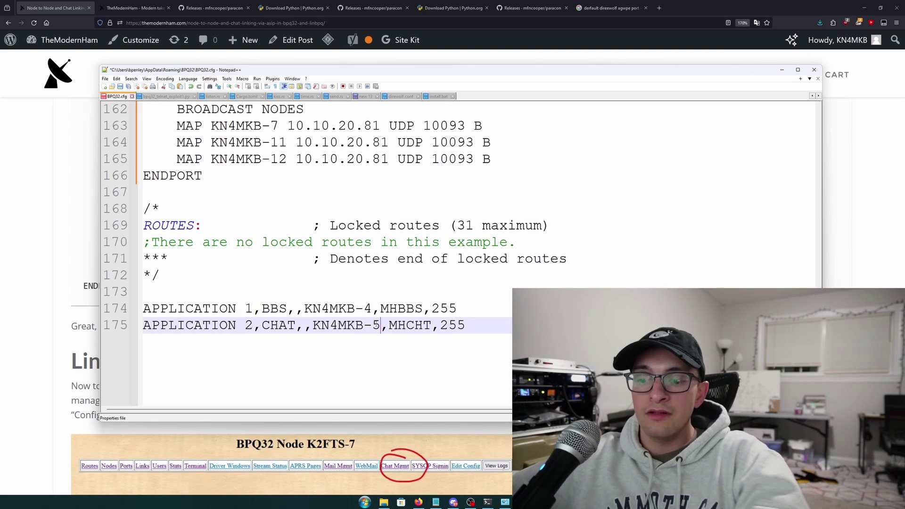
Save BPQ32.cfg and minimize Notepad++ to reveal the guide
key("ctrl+s")
left_click(311, 260)
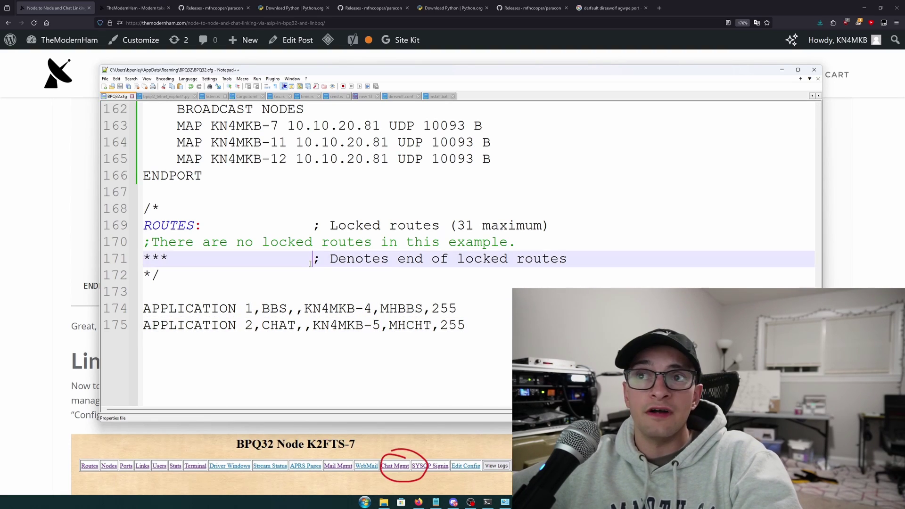
scroll(310, 262, "up", 1)
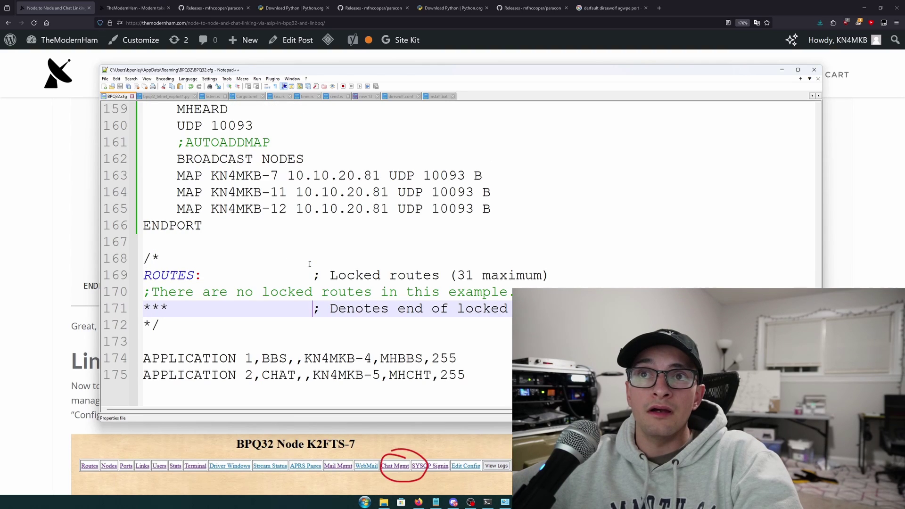
left_click(57, 264)
scroll(57, 266, "down", 4)
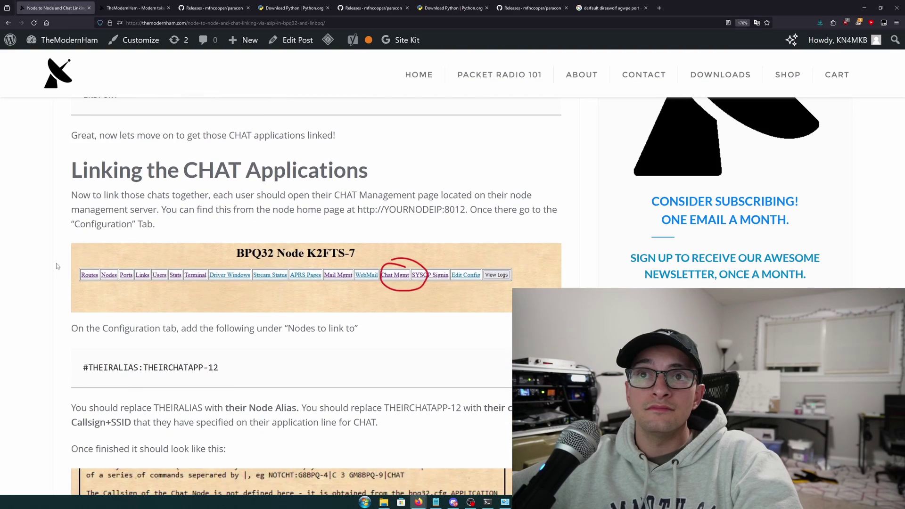
scroll(56, 263, "down", 1)
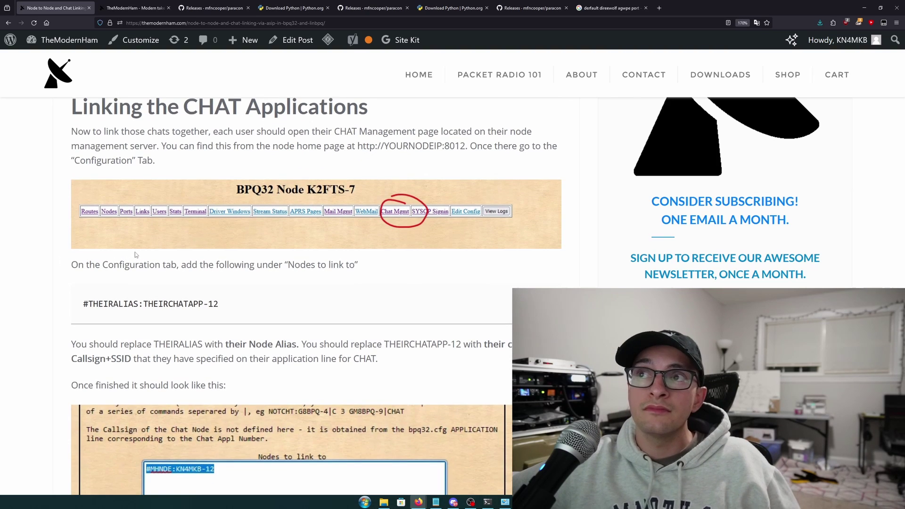
scroll(135, 255, "down", 1)
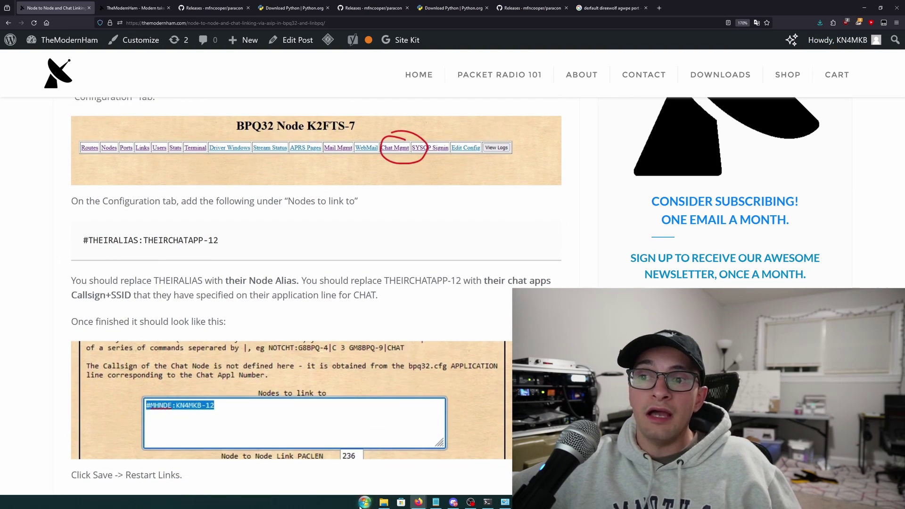
left_click(366, 502)
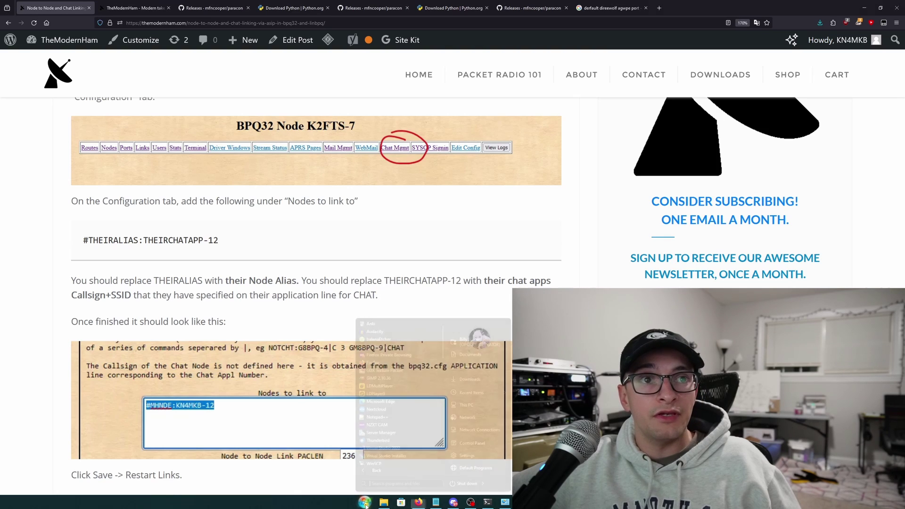
left_click(366, 503)
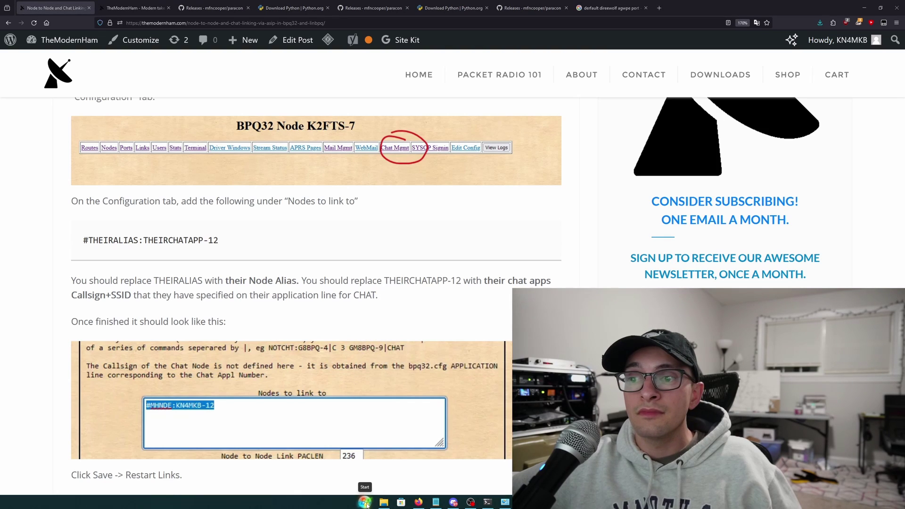
scroll(366, 503, "up", 4)
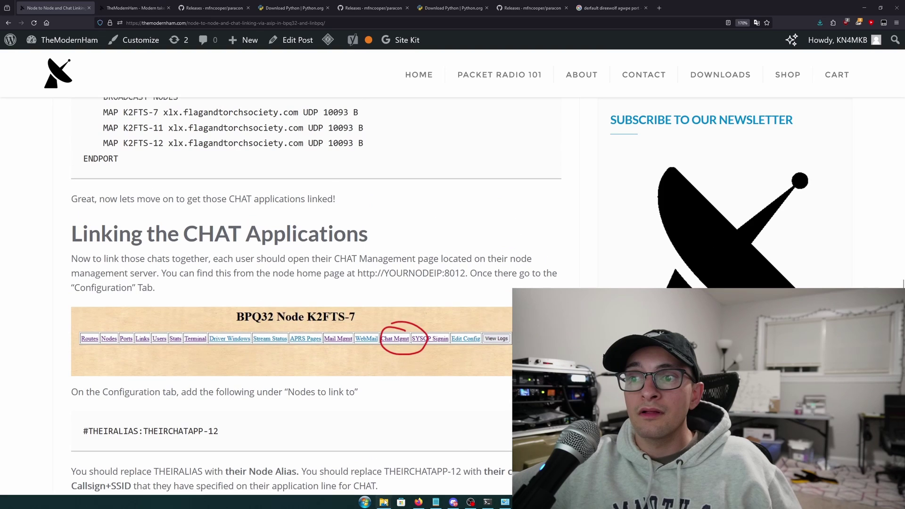
Launch BPQ32 Console from a 'bpq3' Start search and enlarge it to show all status windows
mouse_move(384, 503)
left_click(421, 467)
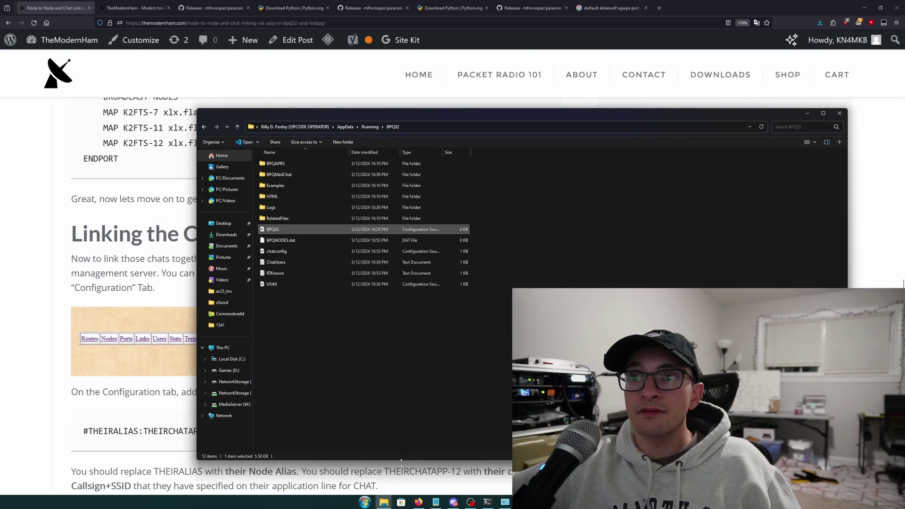
left_click(364, 502)
type("bpq3")
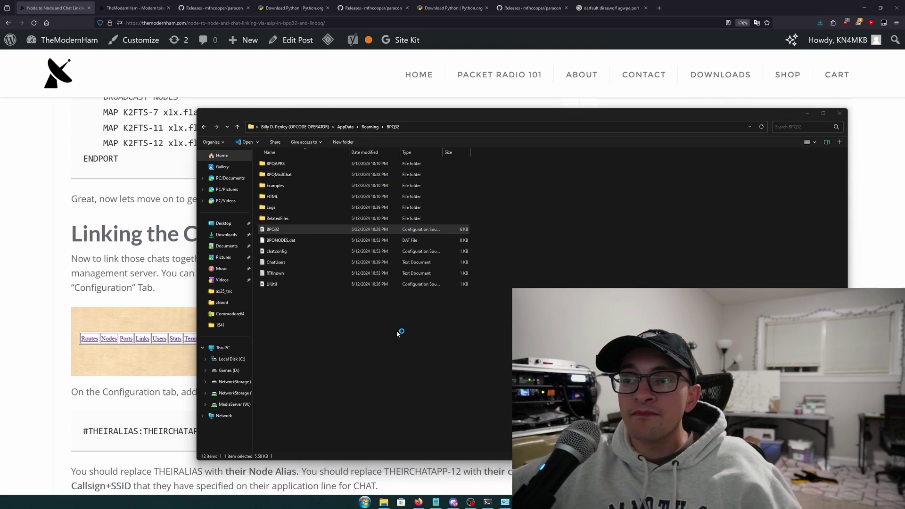
left_click(397, 336)
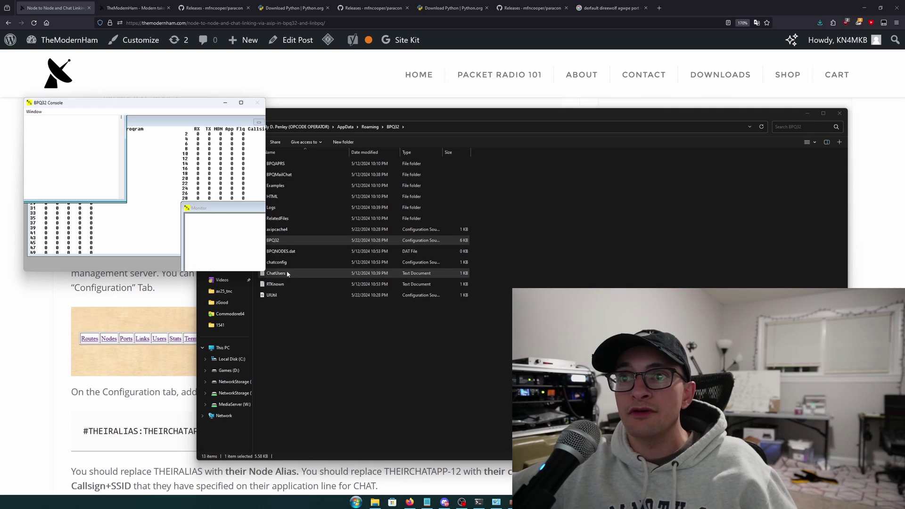
left_click_drag(265, 273, 661, 435)
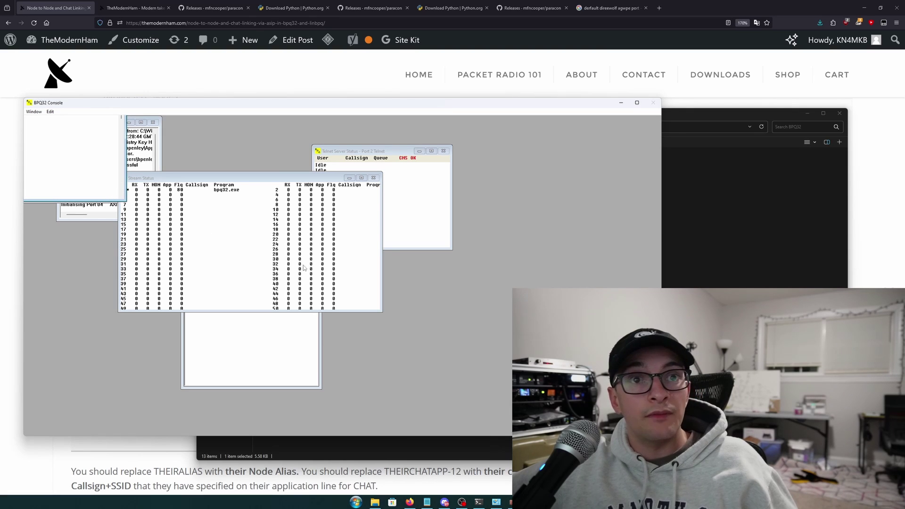
key("alt+Tab")
key("alt+Tab")
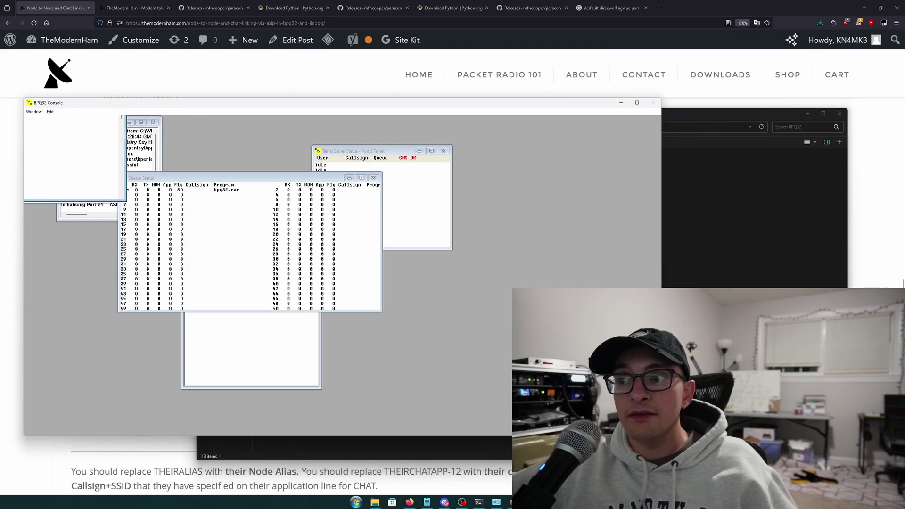
Run nano on bpq32.cfg over SSH and enlarge the terminal to show the AXIP MAP lines
left_click(475, 503)
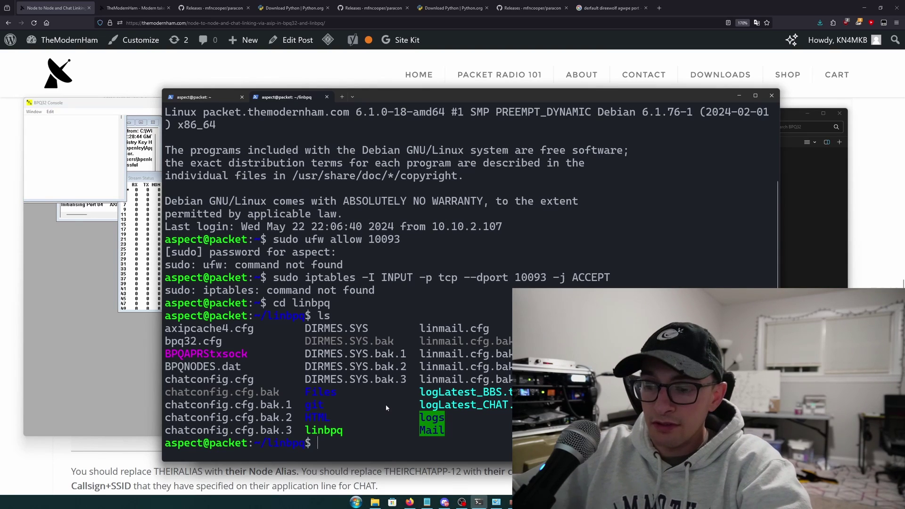
type("nano")
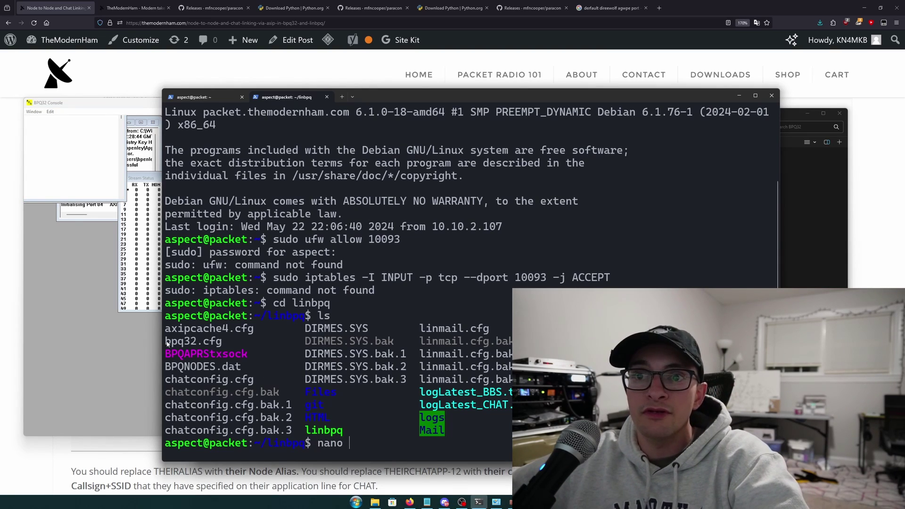
double_click(167, 341)
right_click(168, 344)
right_click(167, 344)
key("Return")
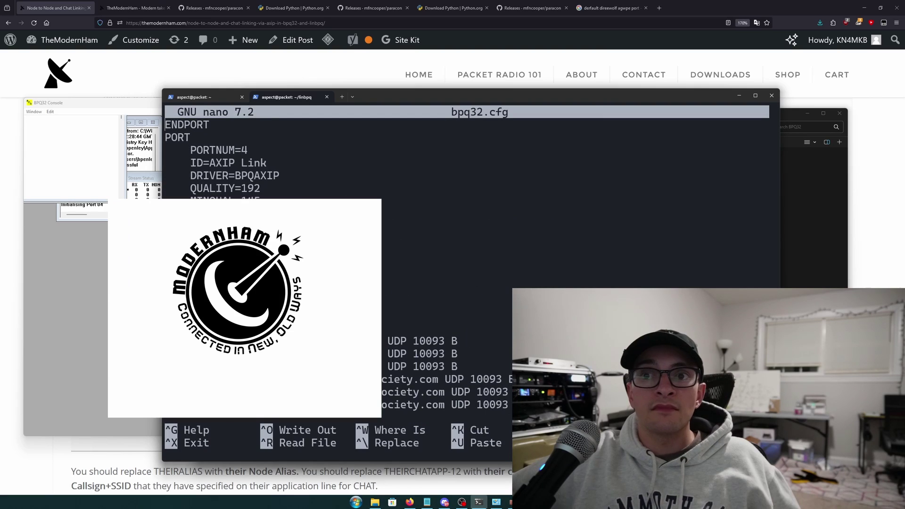
left_click_drag(401, 91, 401, 50)
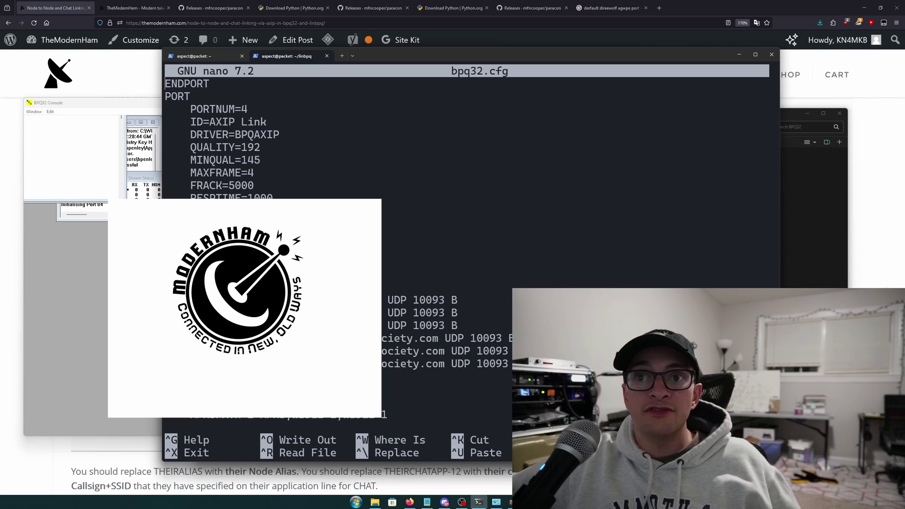
left_click_drag(386, 299, 518, 364)
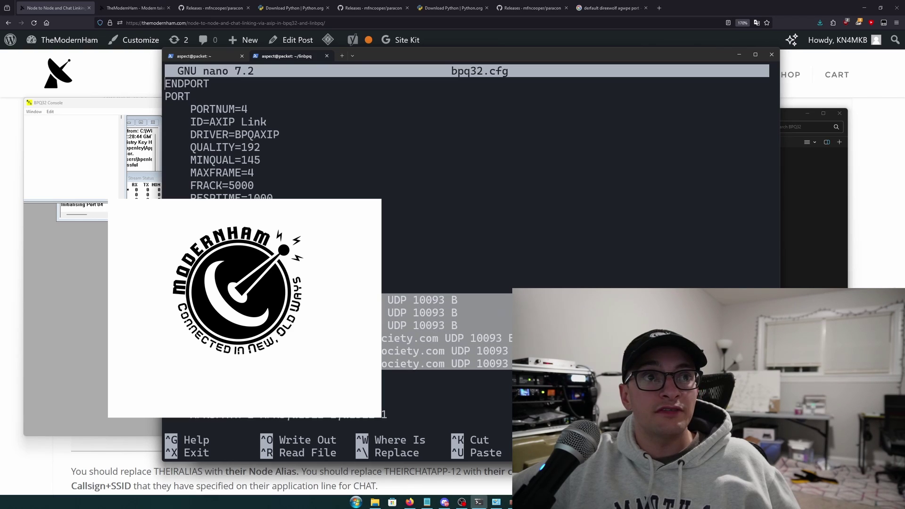
left_click_drag(416, 60, 312, 33)
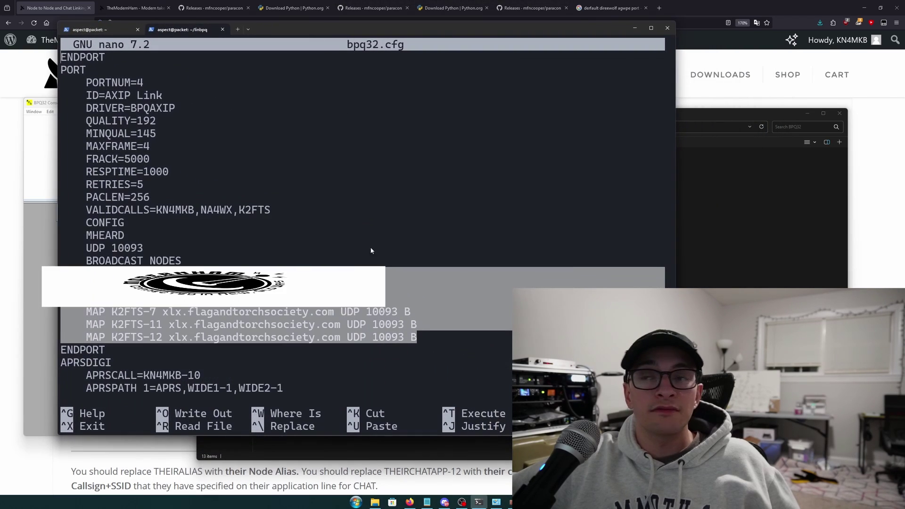
left_click(419, 321)
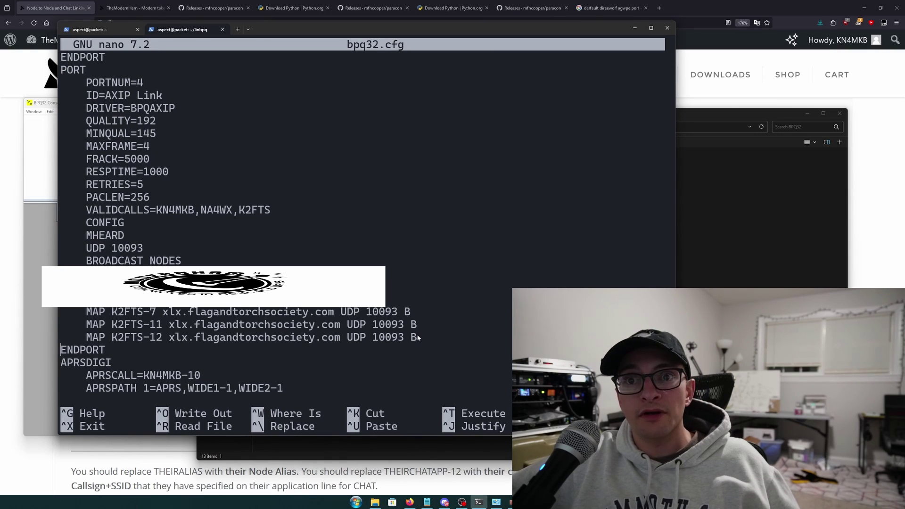
Duplicate the three K2FTS MAP lines above ENDPORT and rename the first copy KN4MKB-3
key("Return")
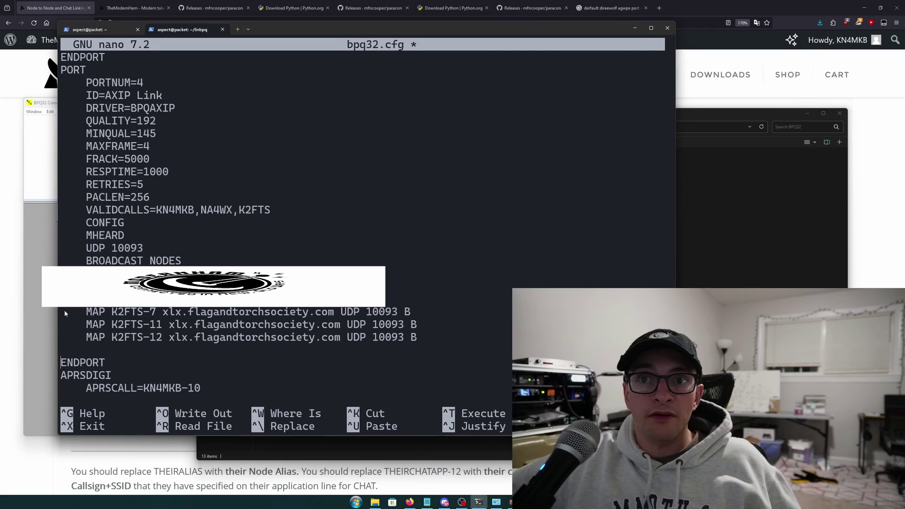
left_click_drag(65, 313, 455, 337)
right_click(455, 338)
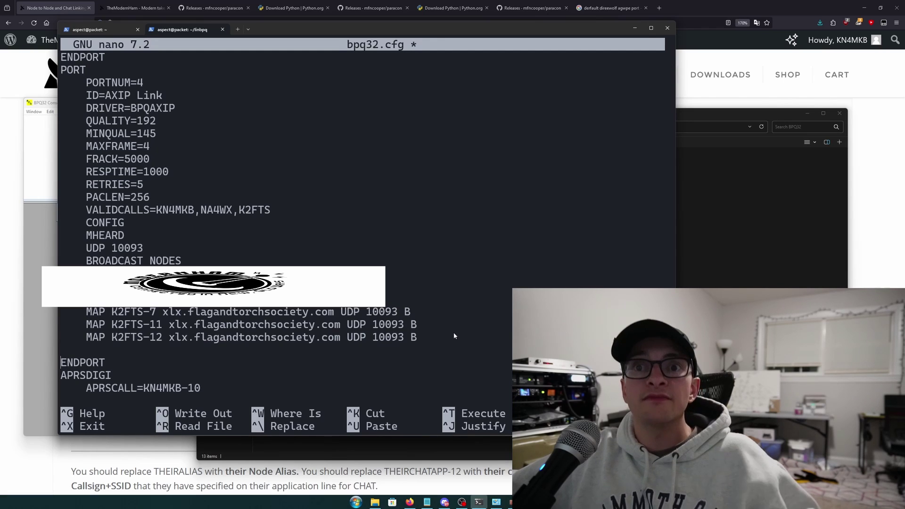
right_click(442, 333)
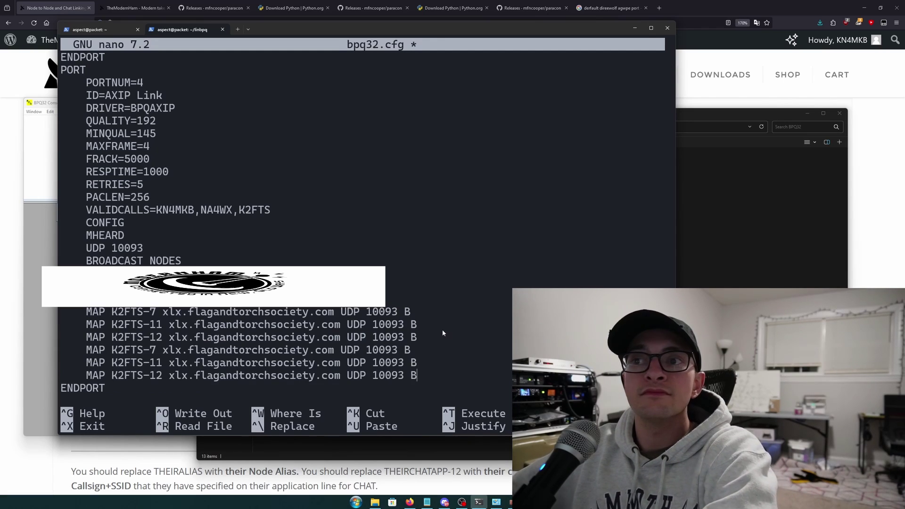
key("Up")
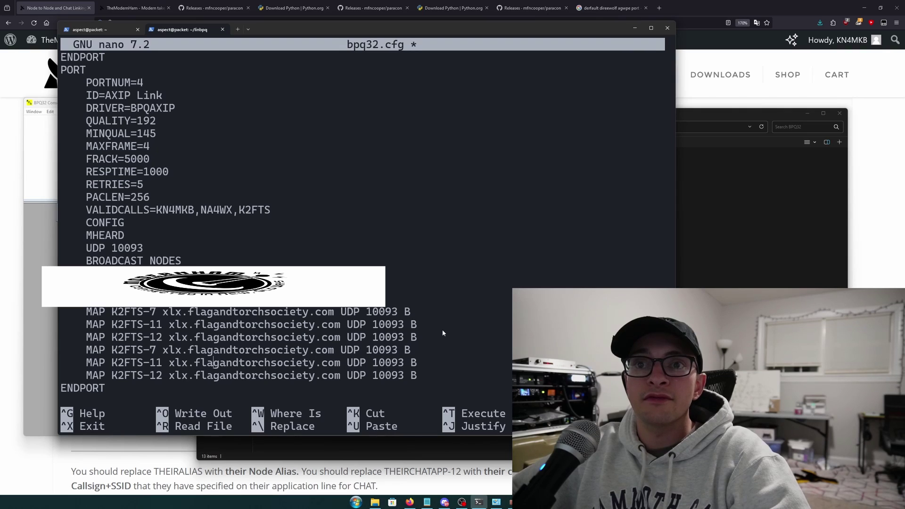
key("ctrl+Left")
key("ctrl+Left")
key("ctrl+Left")
key("BackSpace")
key("BackSpace")
key("BackSpace")
key("BackSpace")
key("BackSpace")
key("BackSpace")
key("BackSpace")
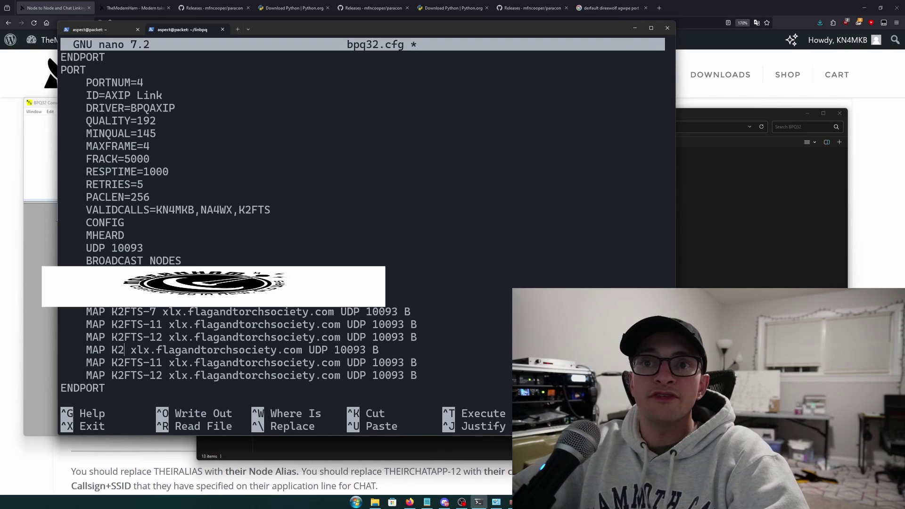
type("KN4MKB")
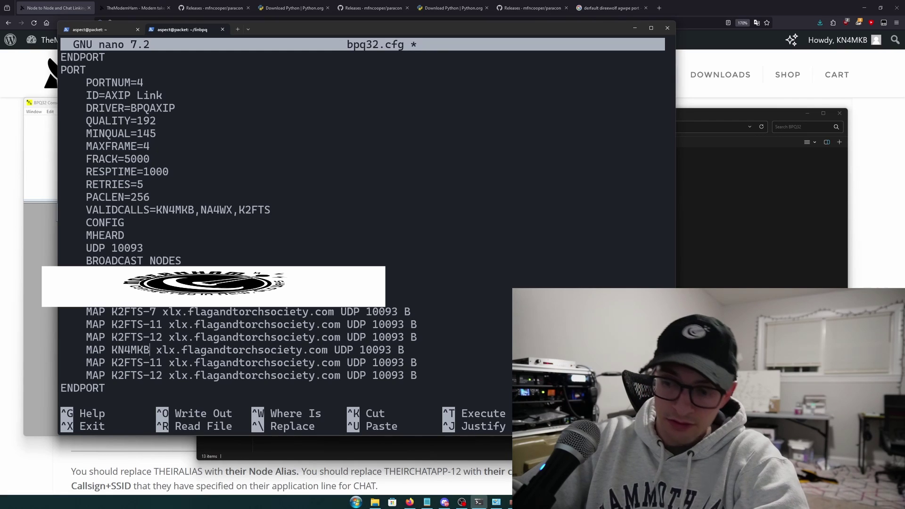
type("-3")
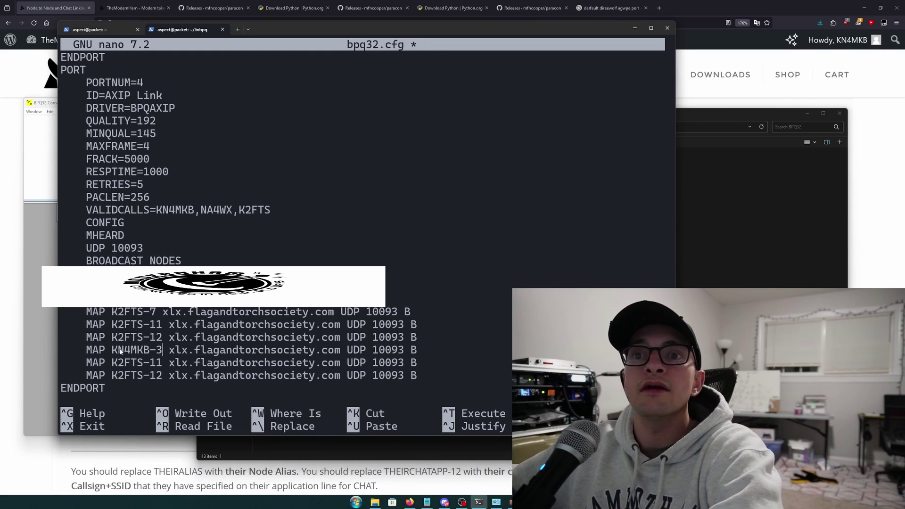
Change the callsigns on the other two copied lines to KN4MKB-4 and KN4MKB-5
left_click_drag(111, 349, 162, 350)
key("Down")
key("BackSpace")
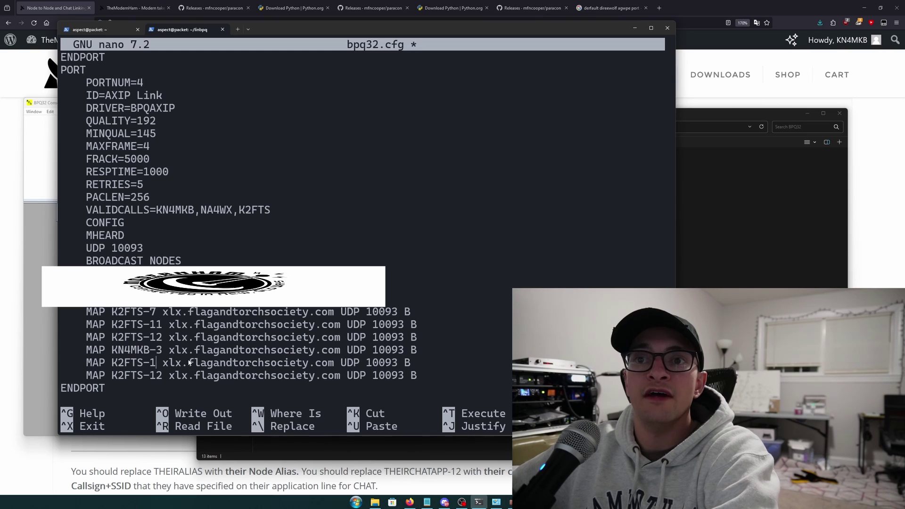
key("BackSpace")
key("BackSpace")
key("BackSpace")
key("BackSpace")
key("BackSpace")
key("BackSpace")
key("BackSpace")
right_click(205, 363)
key("BackSpace")
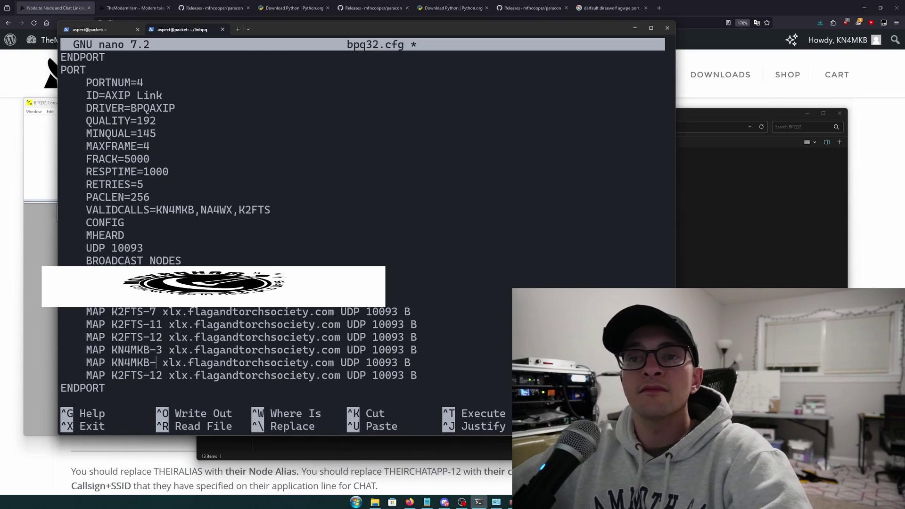
type("4")
key("Down")
key("BackSpace")
key("BackSpace")
key("BackSpace")
key("BackSpace")
key("BackSpace")
key("BackSpace")
key("BackSpace")
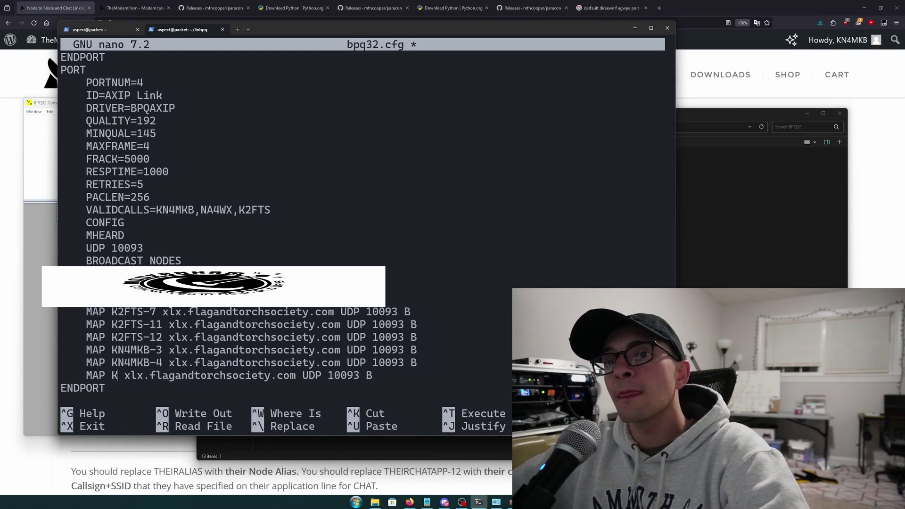
key("BackSpace")
right_click(259, 373)
key("BackSpace")
type("5")
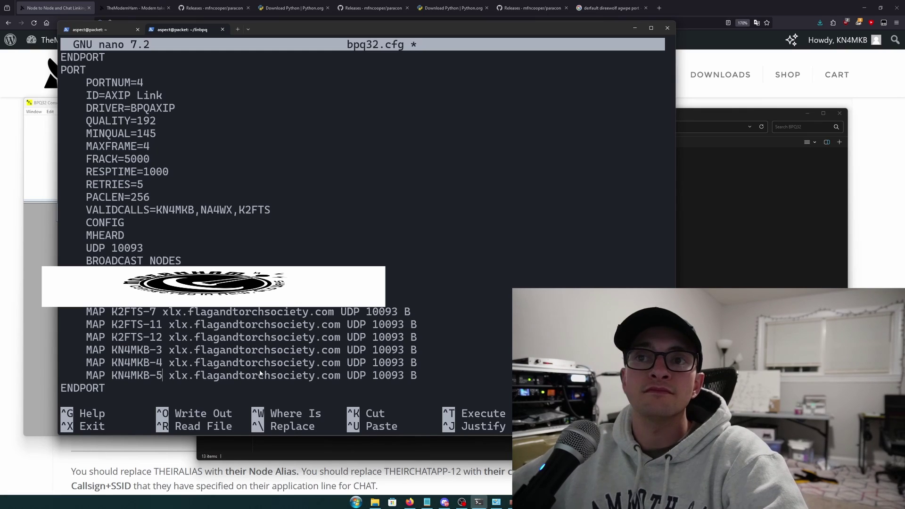
Move to the KN4MKB-3 line's hostname and open a new PowerShell tab
key("Up")
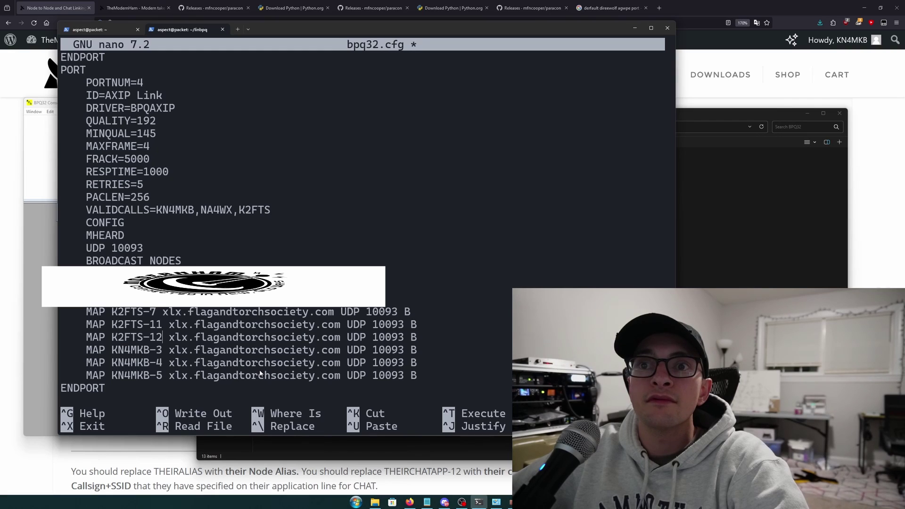
key("Down")
key("Down")
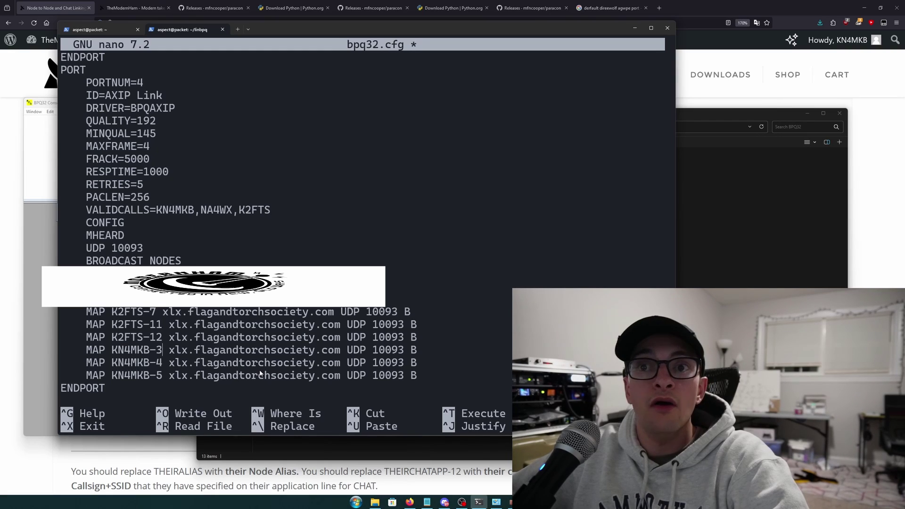
key("Right")
key("Right")
key("Right")
key("Right")
key("Right")
key("Right")
key("Right")
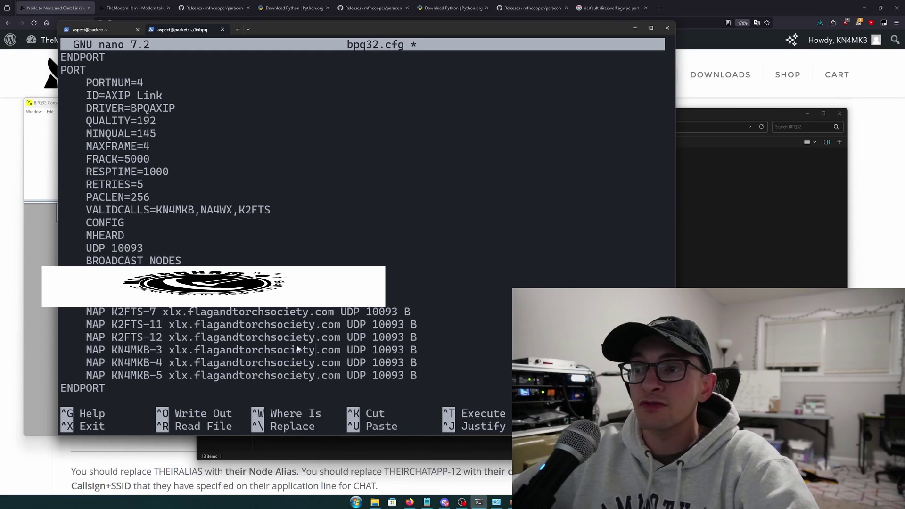
left_click(237, 29)
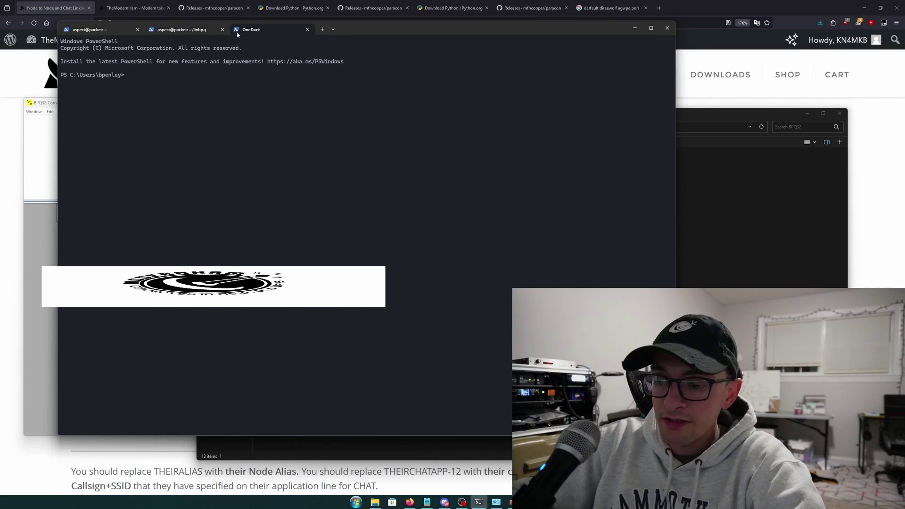
Run ipconfig and copy this PC's IPv4 address 10.10.2.107
type("ipconfig")
key("Return")
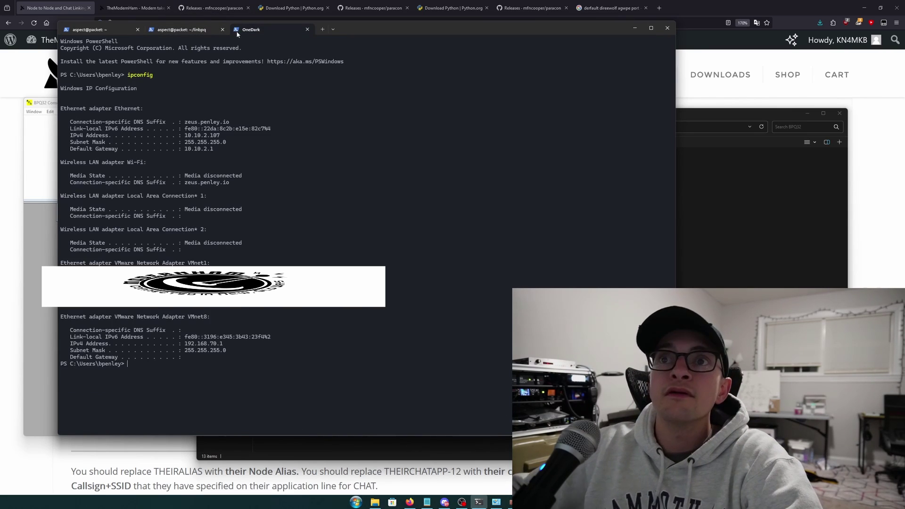
left_click_drag(185, 136, 220, 141)
key("ctrl+c")
left_click(183, 31)
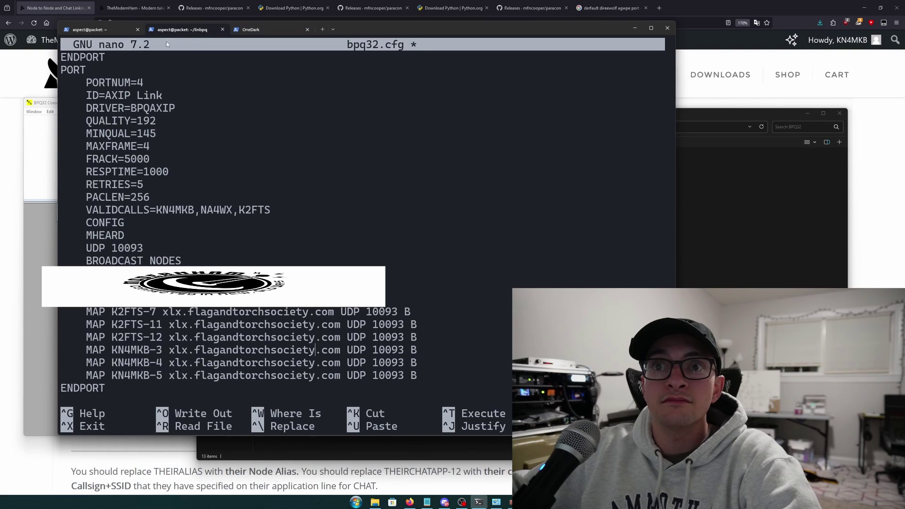
Replace the KN4MKB-3, -4 and -5 MAP hosts with 10.10.2.107, then exit nano confirming save
key("Right")
key("Right")
key("Right")
key("Right")
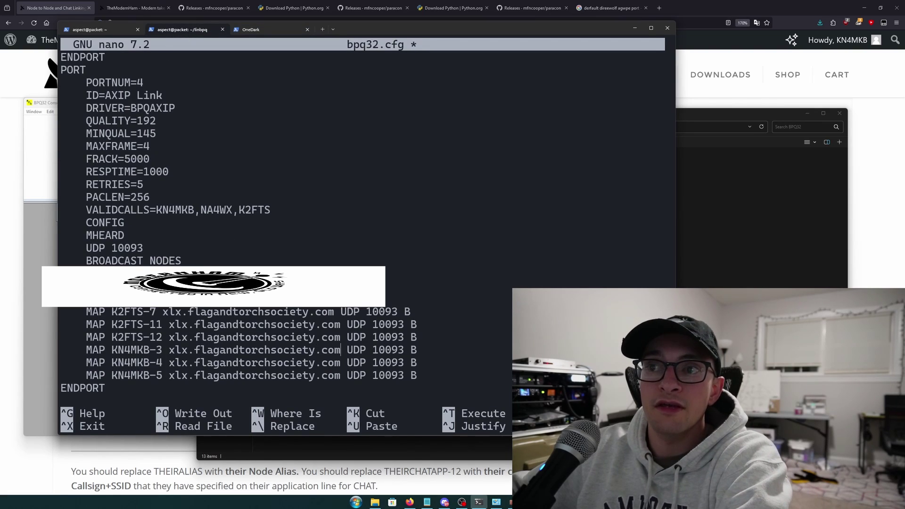
key("BackSpace")
key("BackSpace")
key("BackSpace")
key("BackSpace")
key("BackSpace")
key("BackSpace")
key("BackSpace")
key("BackSpace")
key("BackSpace")
key("BackSpace")
key("BackSpace")
key("BackSpace")
key("BackSpace")
key("BackSpace")
key("BackSpace")
key("BackSpace")
key("BackSpace")
key("BackSpace")
key("BackSpace")
key("BackSpace")
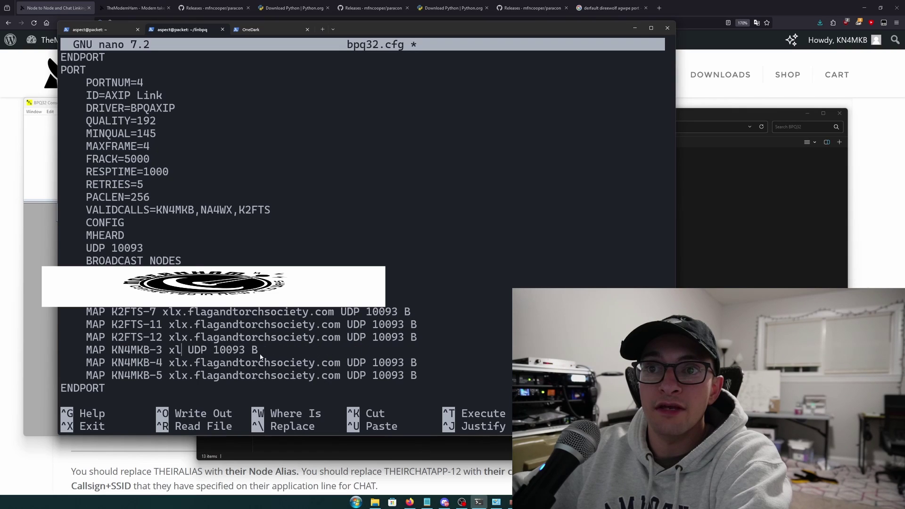
key("BackSpace")
key("BackSpace")
key("ctrl+v")
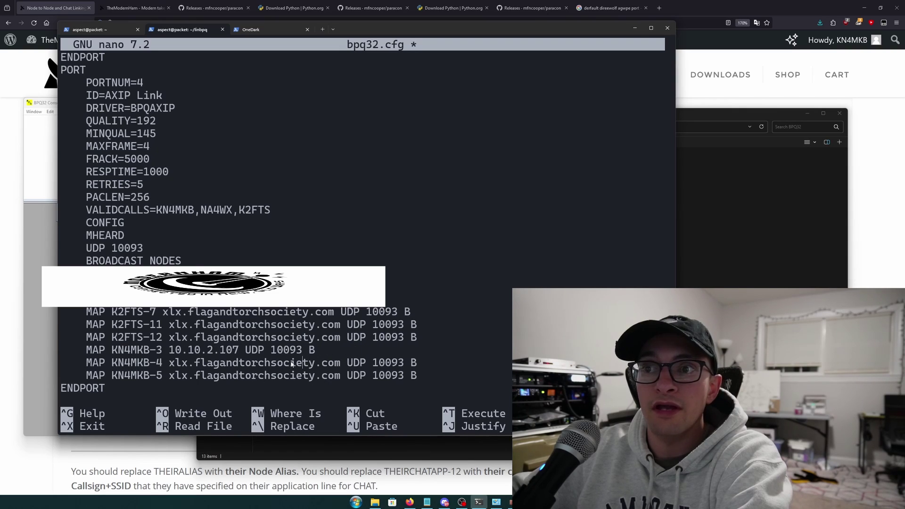
key("Right")
key("Right")
key("Right")
key("Right")
key("Right")
key("Right")
key("Right")
key("Right")
key("Right")
key("Right")
key("Right")
key("Right")
key("Right")
key("Right")
key("Right")
key("BackSpace")
key("BackSpace")
key("BackSpace")
key("BackSpace")
key("BackSpace")
key("BackSpace")
key("BackSpace")
key("BackSpace")
key("BackSpace")
key("BackSpace")
key("BackSpace")
key("BackSpace")
key("BackSpace")
key("BackSpace")
key("BackSpace")
key("BackSpace")
key("BackSpace")
key("BackSpace")
key("BackSpace")
key("BackSpace")
key("BackSpace")
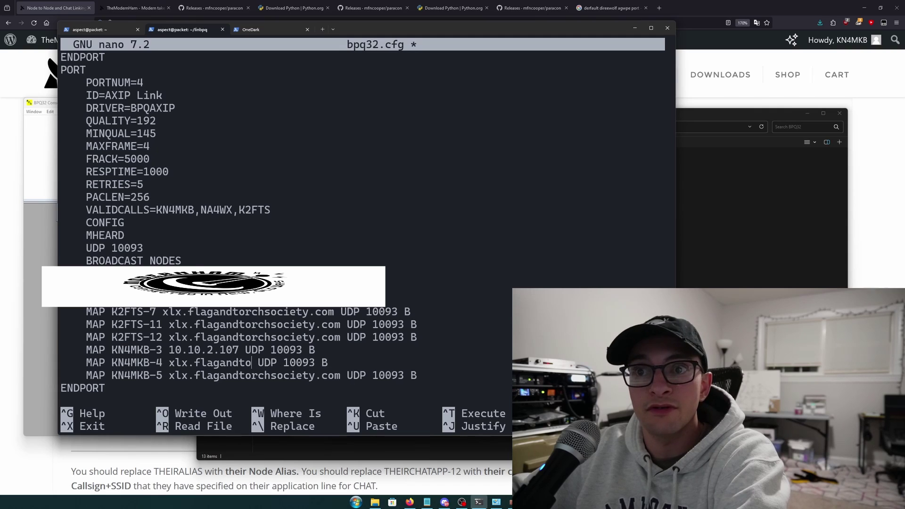
key("ctrl+v")
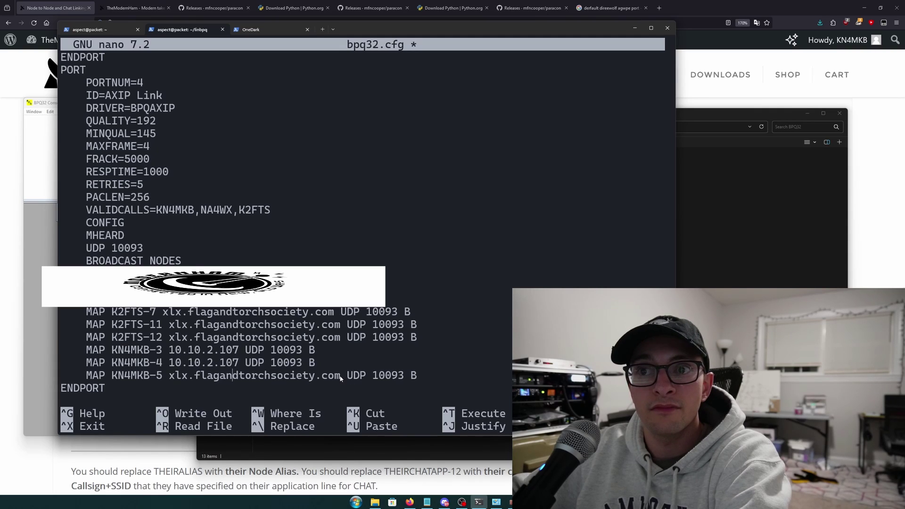
key("BackSpace")
key("BackSpace")
key("BackSpace")
key("BackSpace")
key("BackSpace")
key("BackSpace")
key("BackSpace")
key("BackSpace")
key("BackSpace")
key("BackSpace")
key("BackSpace")
key("BackSpace")
key("BackSpace")
key("BackSpace")
key("BackSpace")
key("BackSpace")
key("BackSpace")
key("BackSpace")
key("BackSpace")
key("BackSpace")
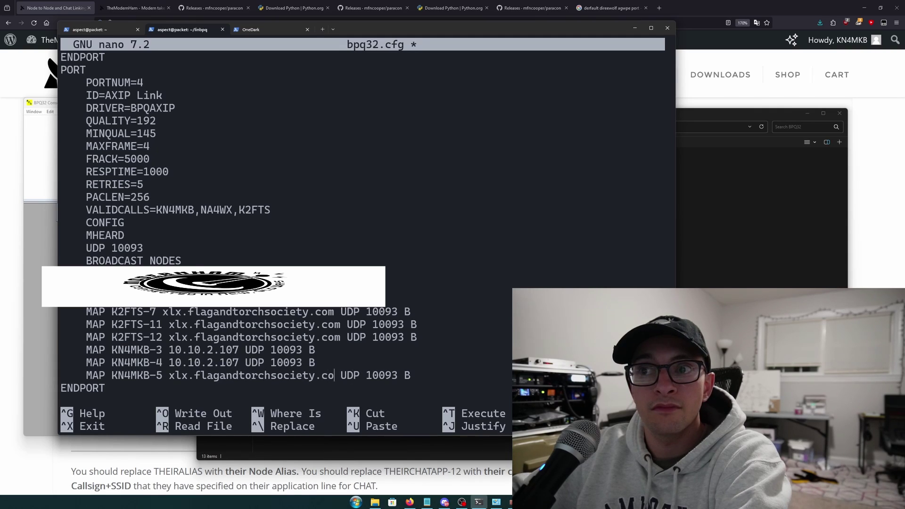
key("ctrl+v")
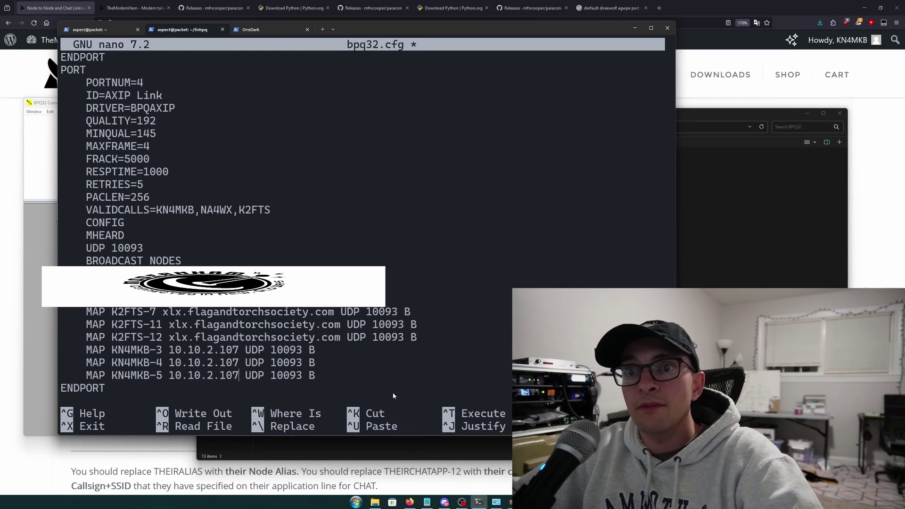
key("ctrl+x")
key("y")
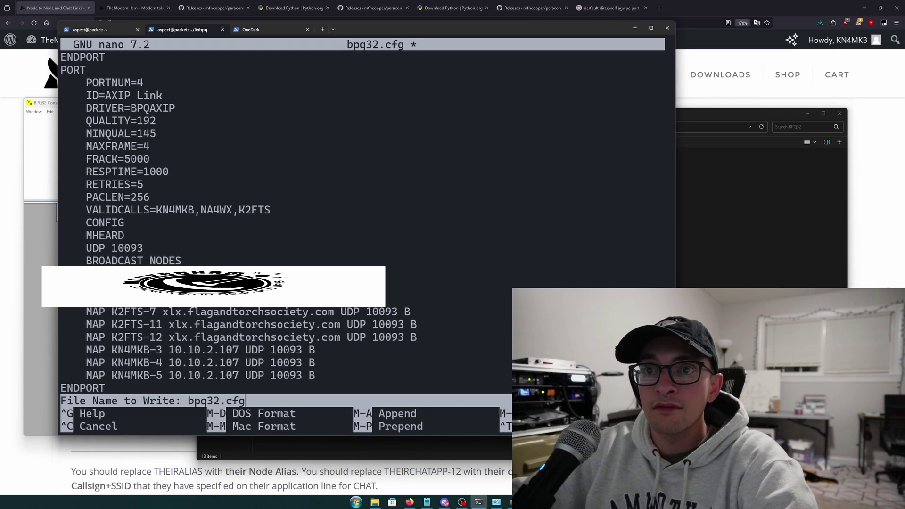
Write bpq32.cfg and authenticate the systemctl restart bpq command
key("Return")
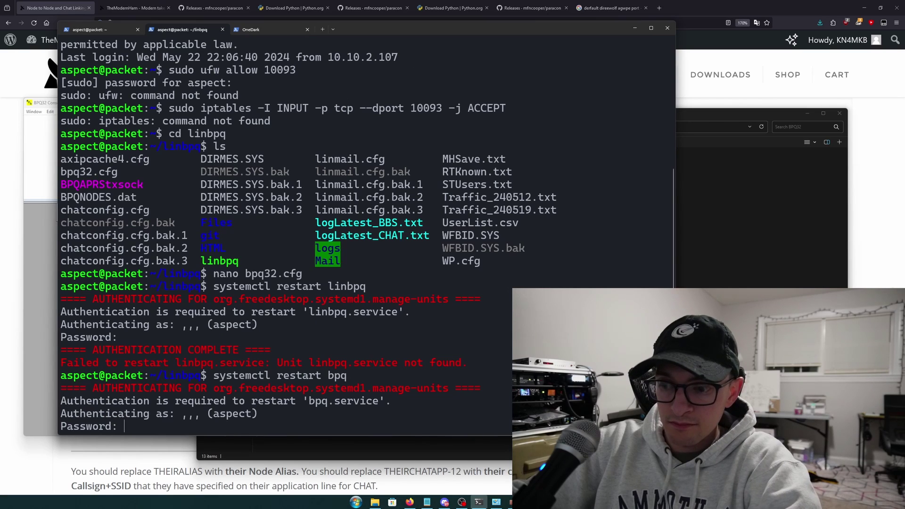
key("Return")
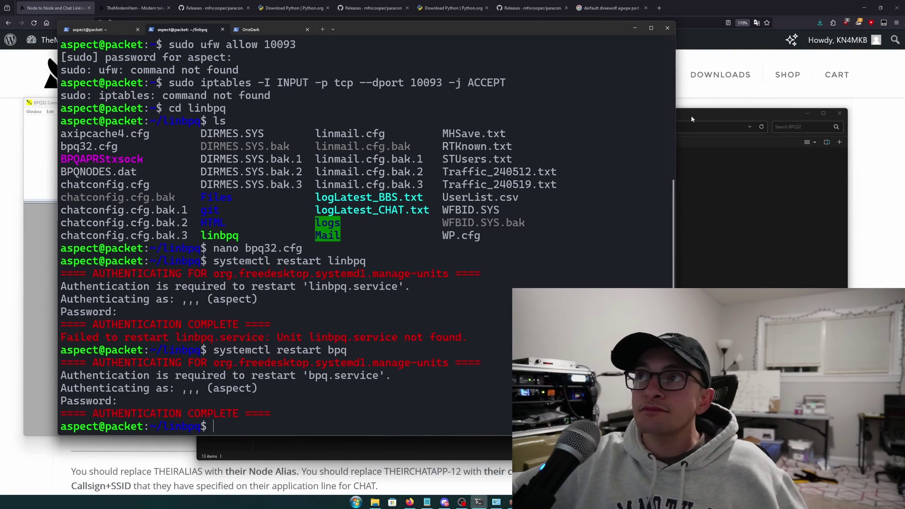
Load node KN4MKB-3's page at 127.0.0.1:8012 in a new Firefox tab, then add a blank tab
left_click(658, 8)
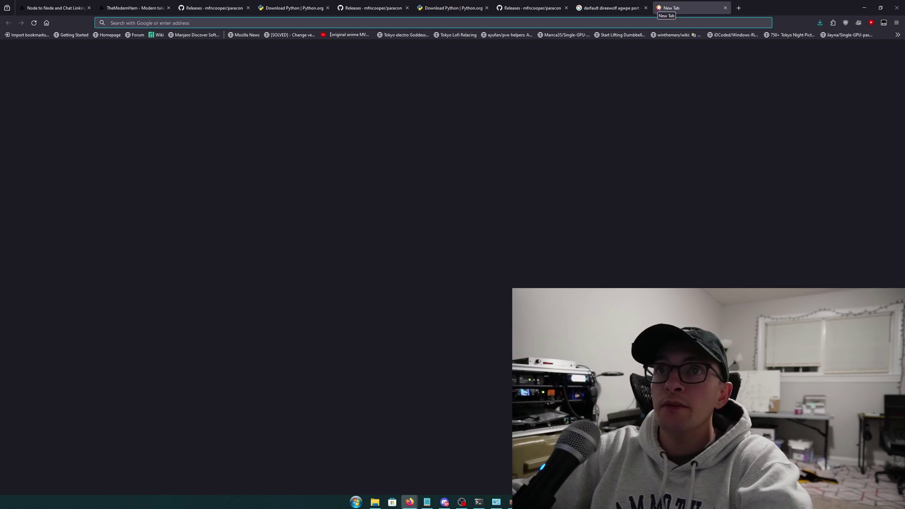
type("127.0.0.1:8012/")
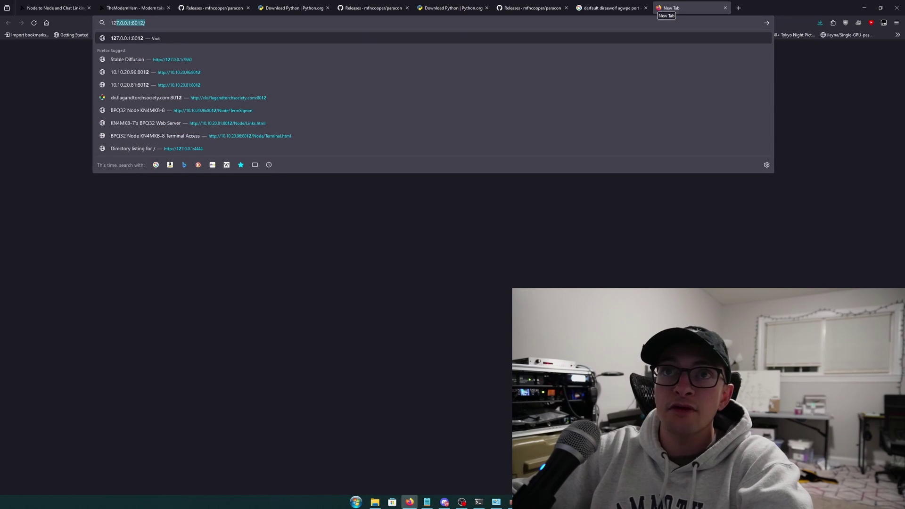
key("Return")
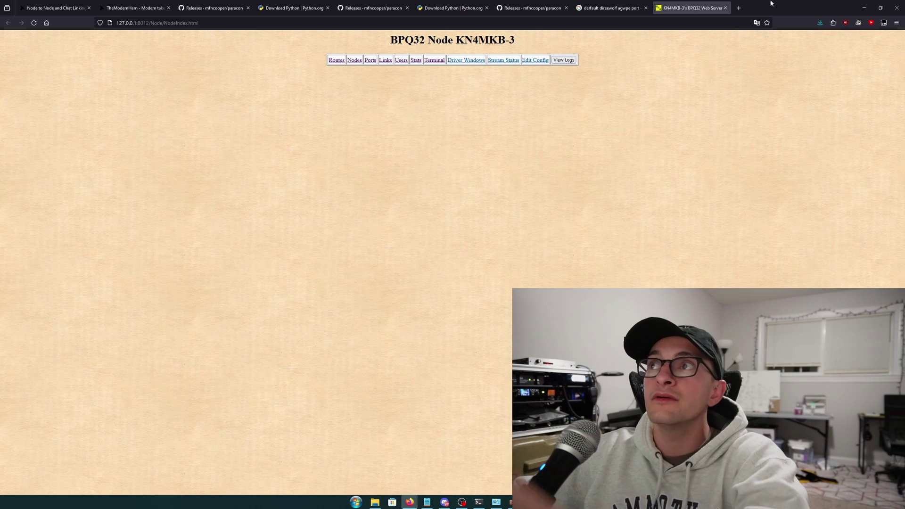
left_click(738, 8)
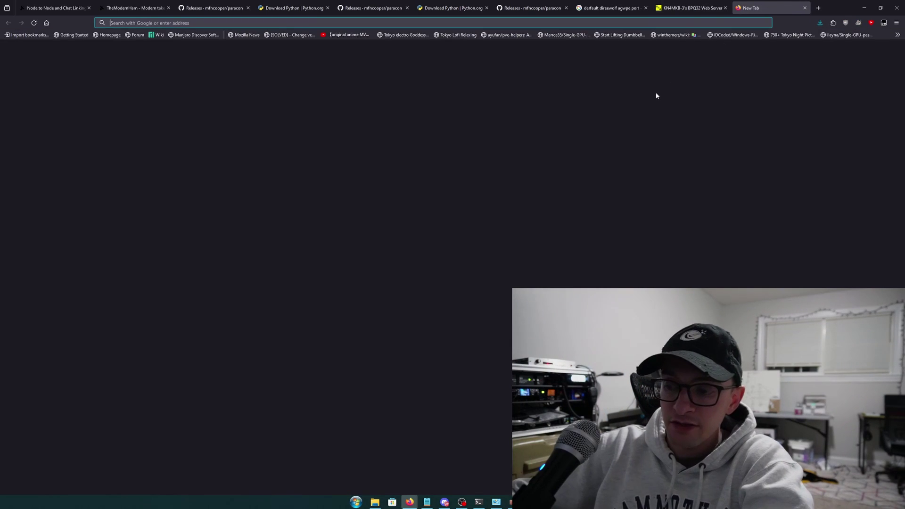
Load node KN4MKB-7's page at 10.10.20.81:8012, then view KN4MKB-3's Nodes list
type("10.")
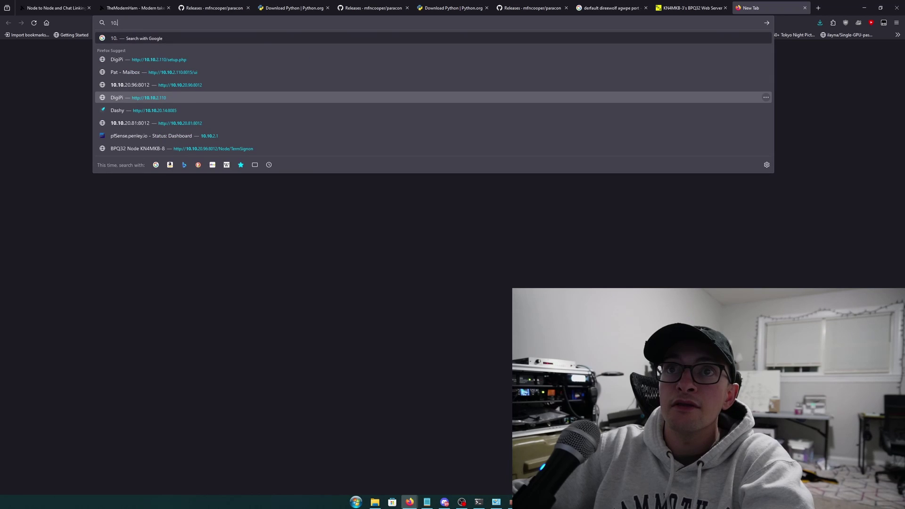
type("10.20.")
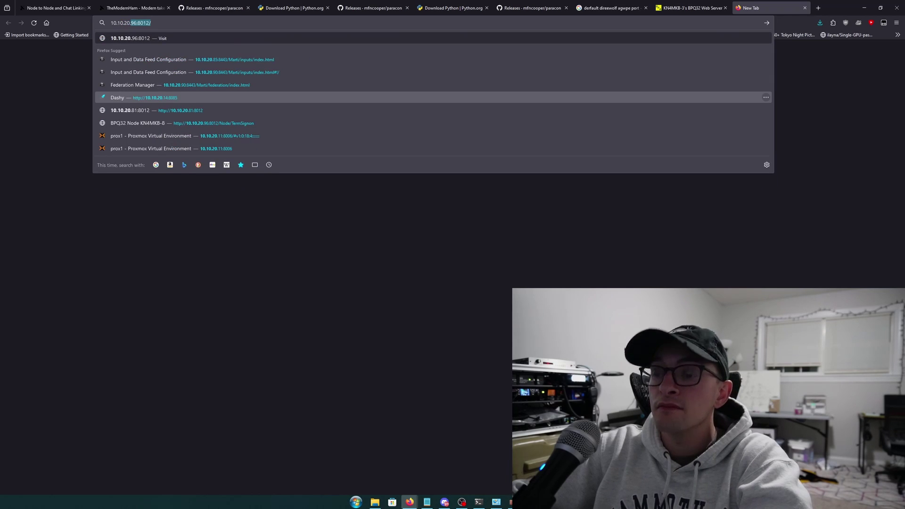
type("81:")
key("Return")
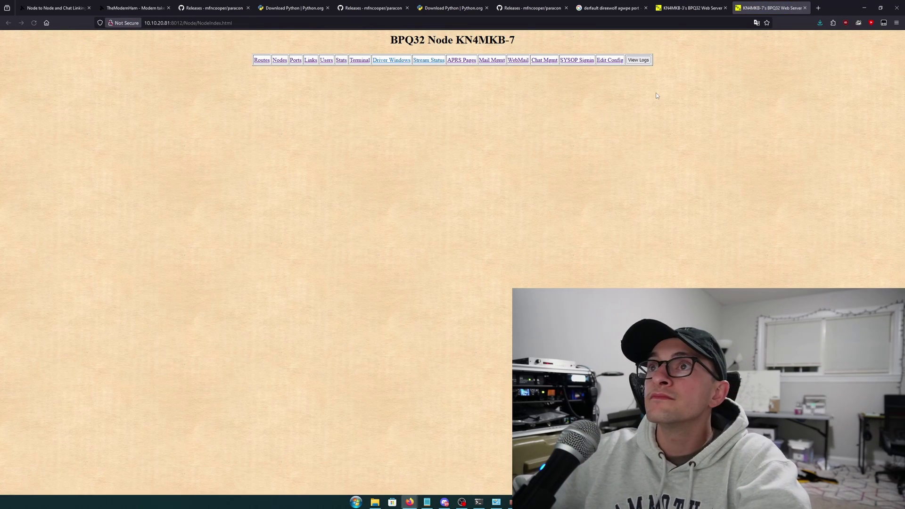
left_click(690, 8)
left_click(354, 60)
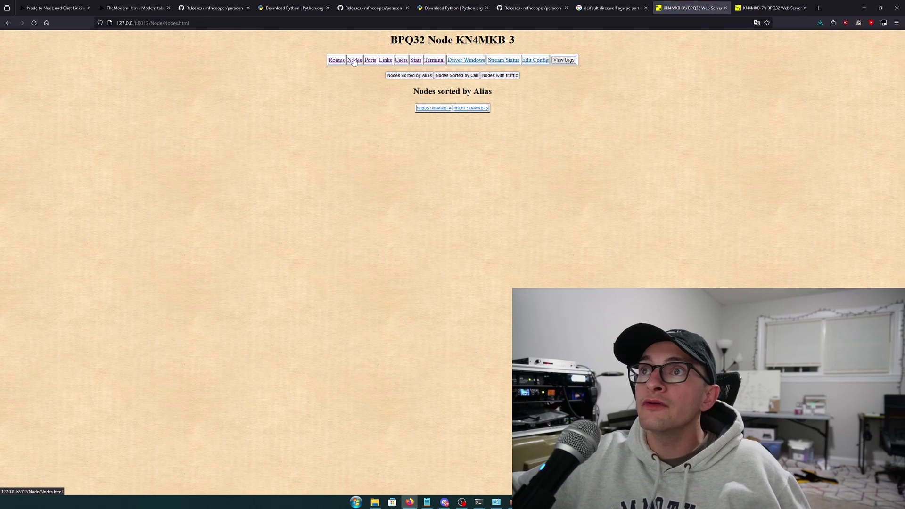
Refresh and enlarge KN4MKB-3's Links table, highlighting the Active Node-Node link to KN4MKB-7
left_click(383, 64)
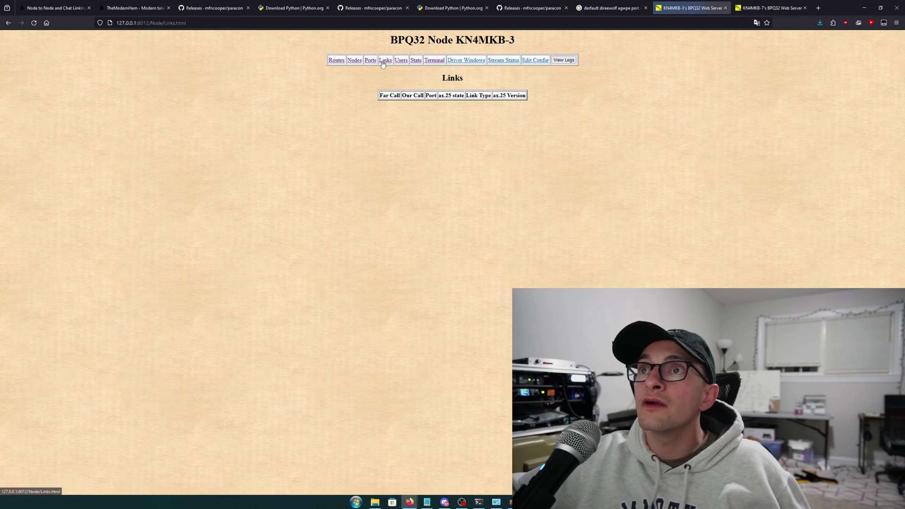
left_click(385, 62)
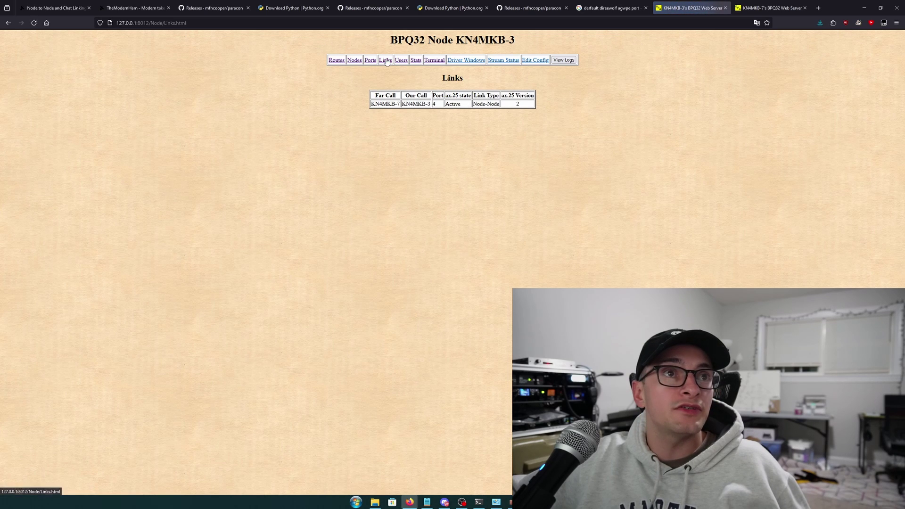
key("ctrl+plus")
key("ctrl+plus")
key("ctrl+plus")
key("ctrl+plus")
key("ctrl+plus")
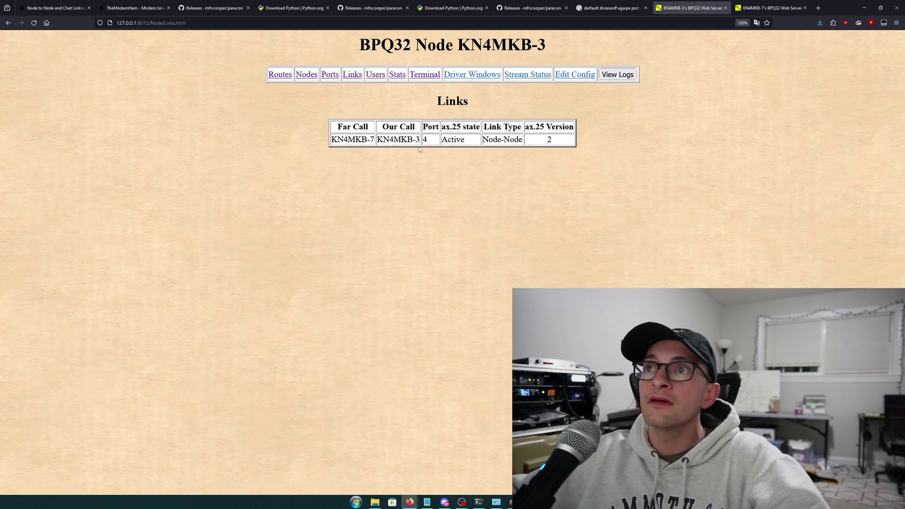
left_click_drag(301, 165, 439, 166)
left_click(439, 166)
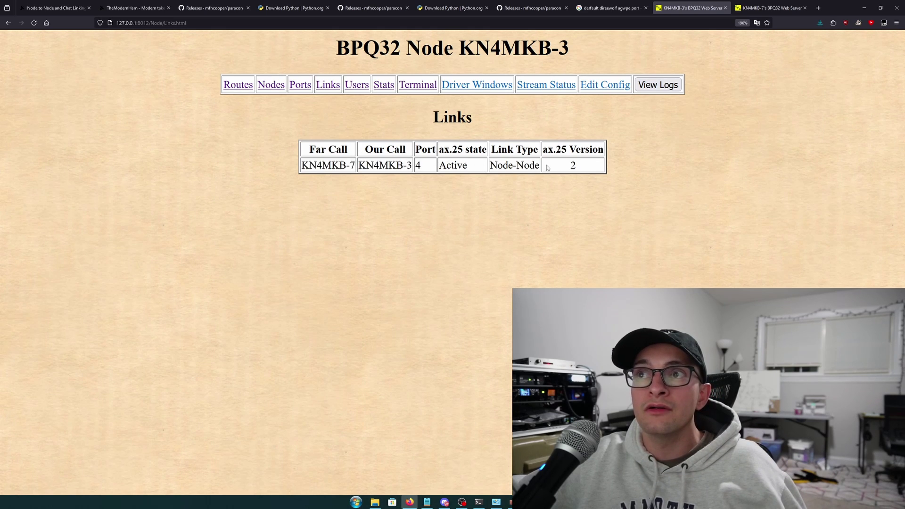
left_click_drag(537, 166, 446, 166)
Reload KN4MKB-7's Links page repeatedly until KN4MKB-3 appears, then recheck the KN4MKB-3 tab
left_click(772, 4)
left_click(638, 59)
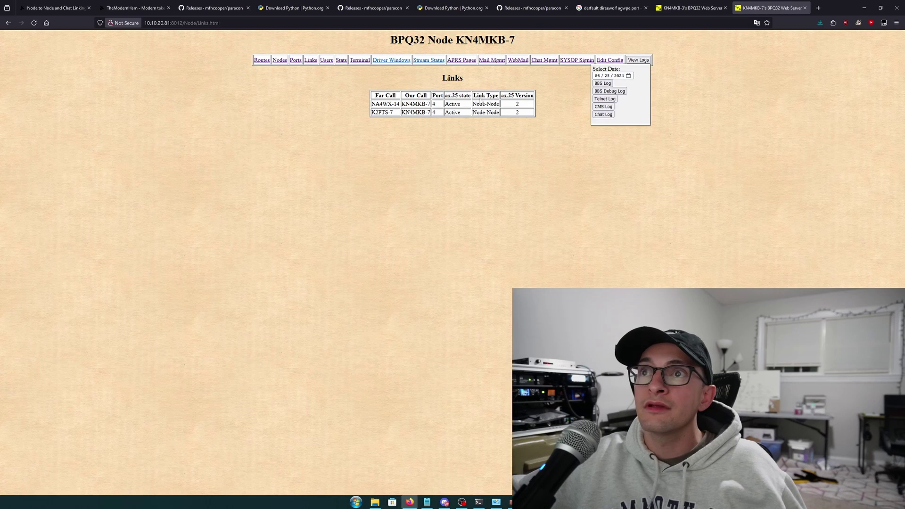
left_click(32, 23)
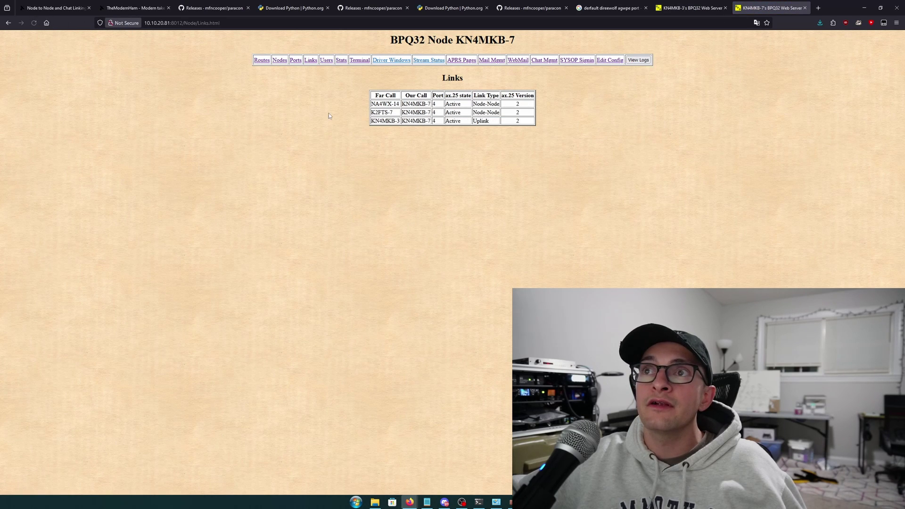
left_click(553, 124)
left_click(36, 25)
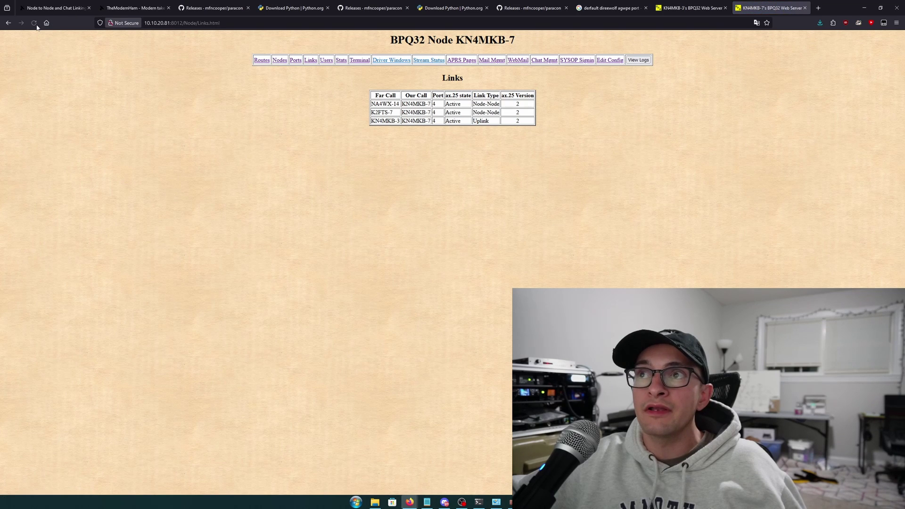
left_click(37, 27)
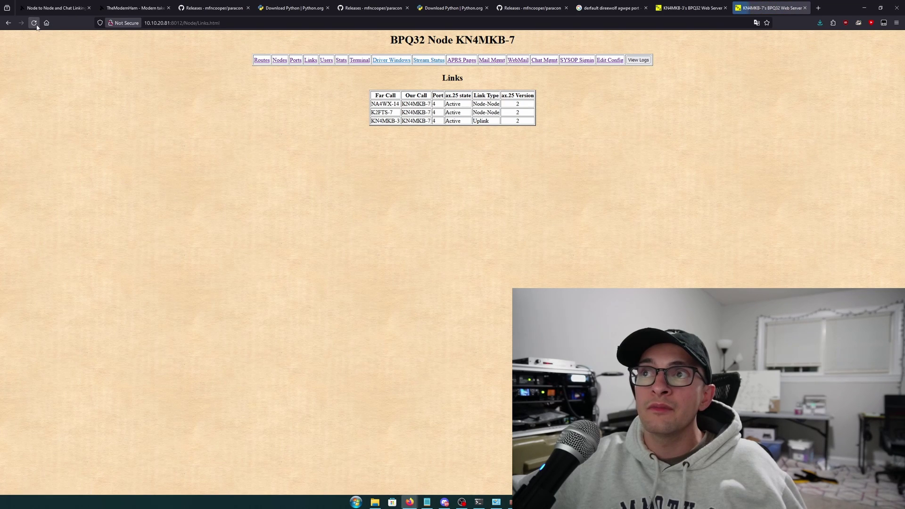
left_click(669, 10)
left_click(582, 210)
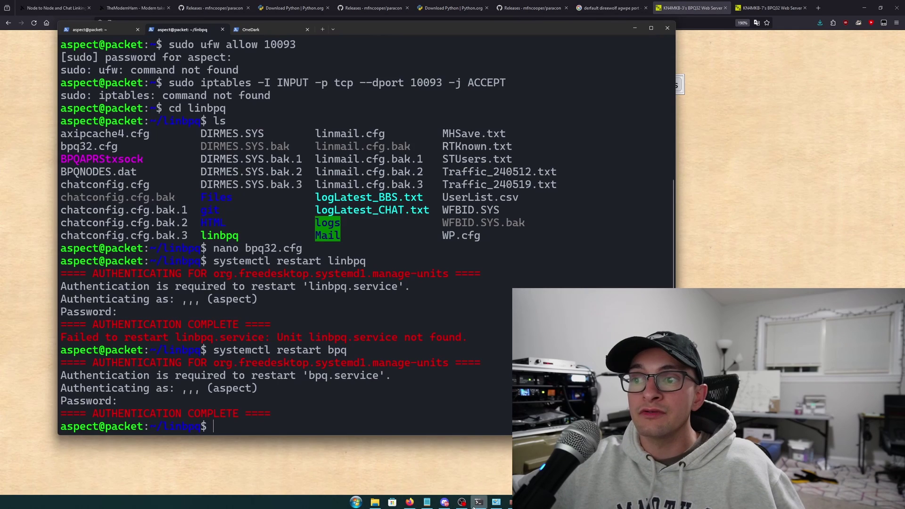
Open a Stream 2 window in the BPQ32 Console and connect to KN4MKB-7 with 'C KN4MKB-7'
left_click(479, 501)
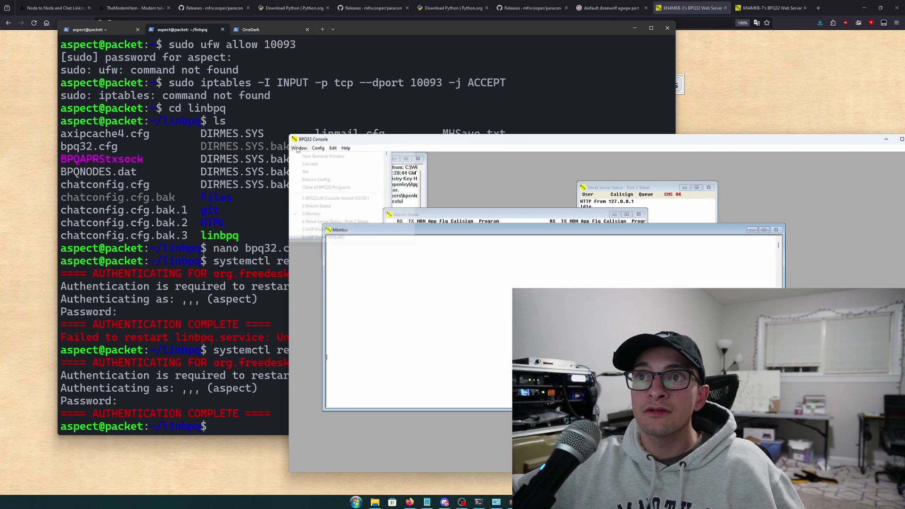
left_click(297, 148)
left_click(323, 156)
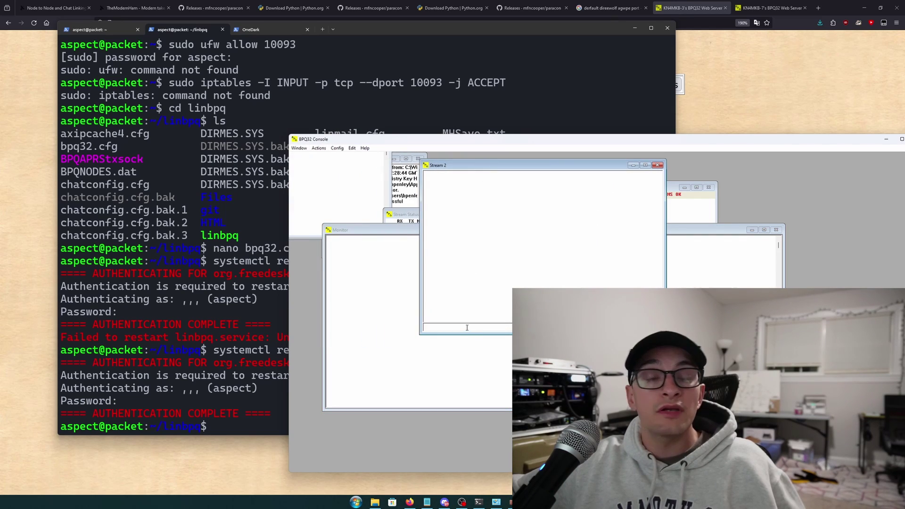
left_click_drag(477, 166, 395, 171)
type("C ")
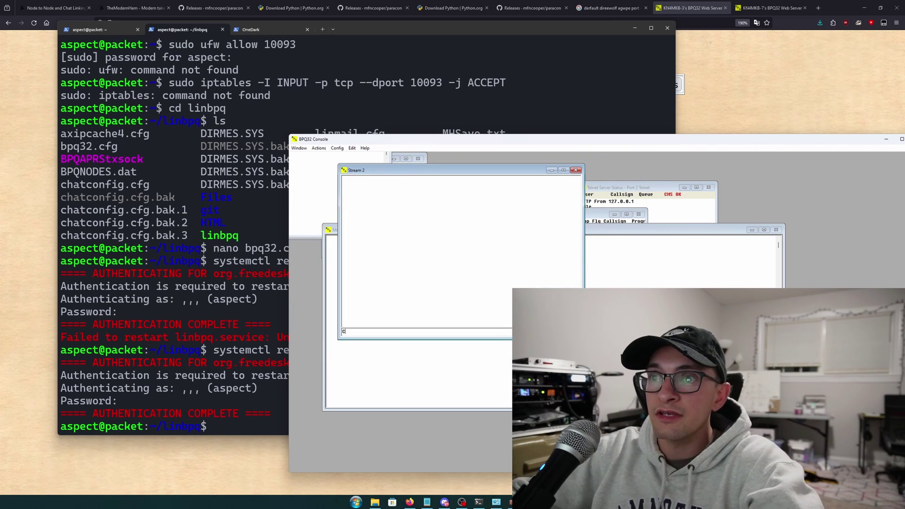
type("KN4MK")
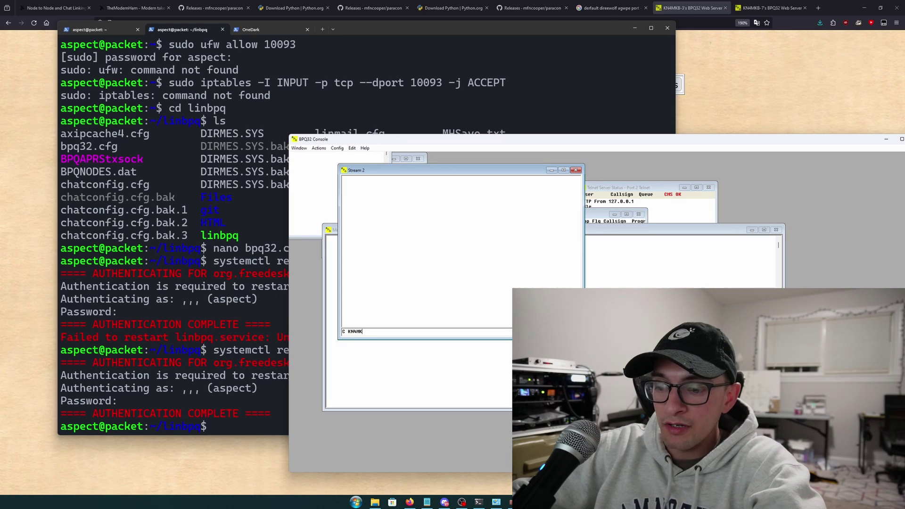
type("B-7")
key("Return")
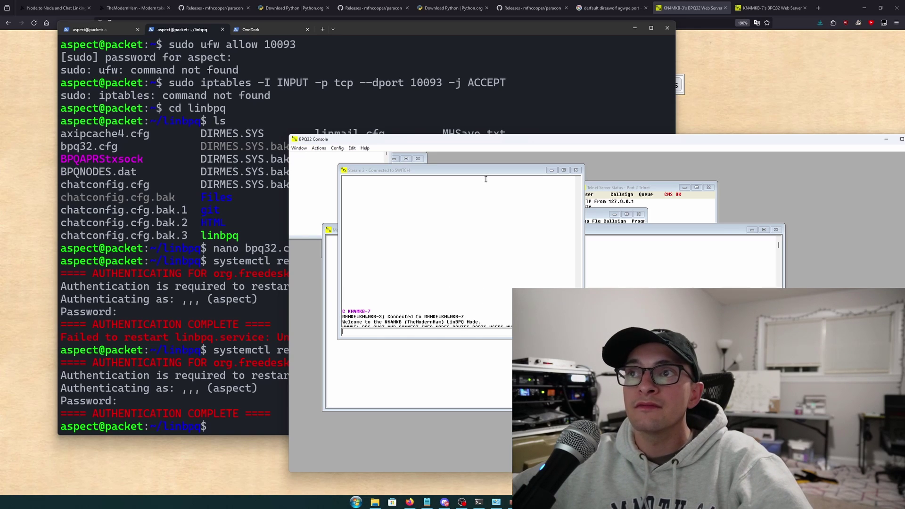
left_click_drag(500, 136, 265, 52)
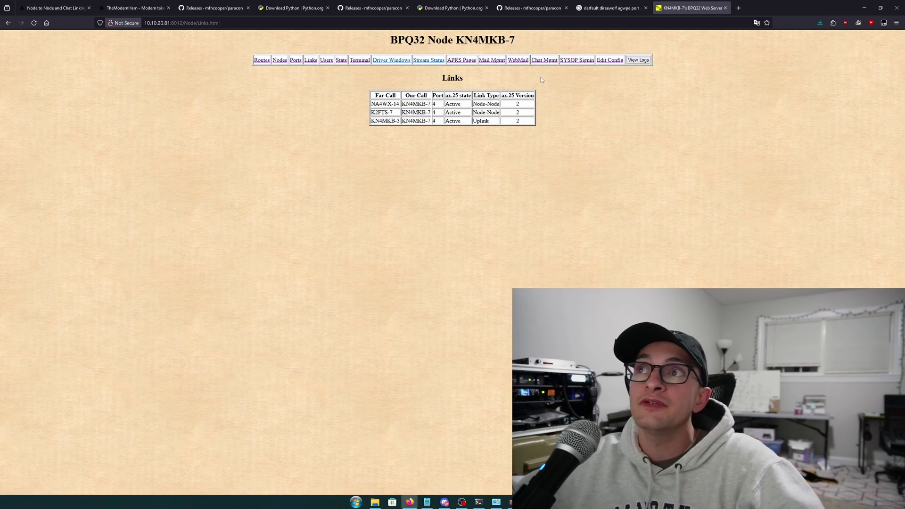
Log in to Chat Mgmt with the sysop callsign and password, then view the Chat Configuration's nodes-to-link list
scroll(547, 85, "up", 5)
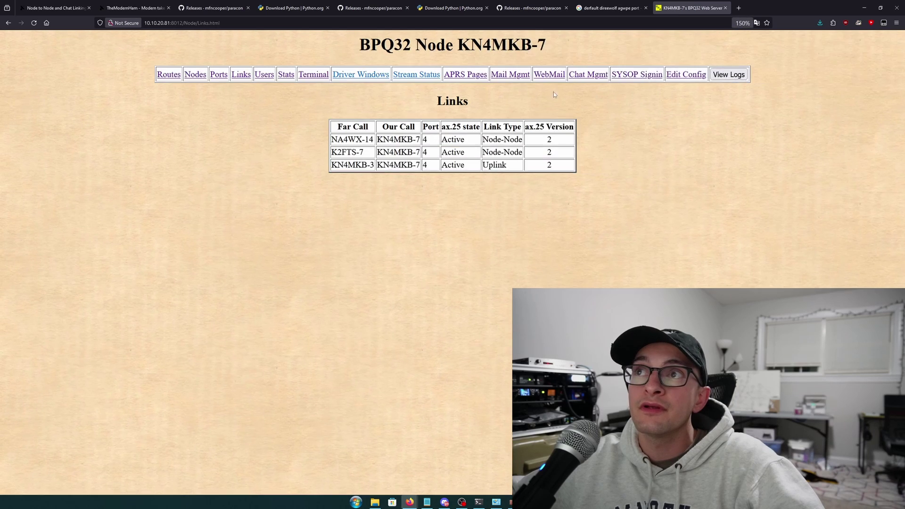
left_click(597, 81)
left_click(493, 89)
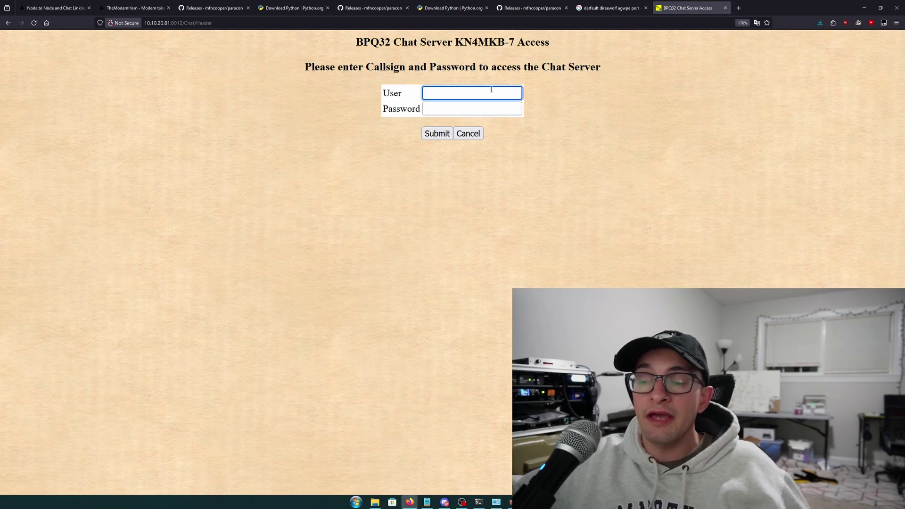
type("kn4mkb")
left_click(471, 108)
type("******")
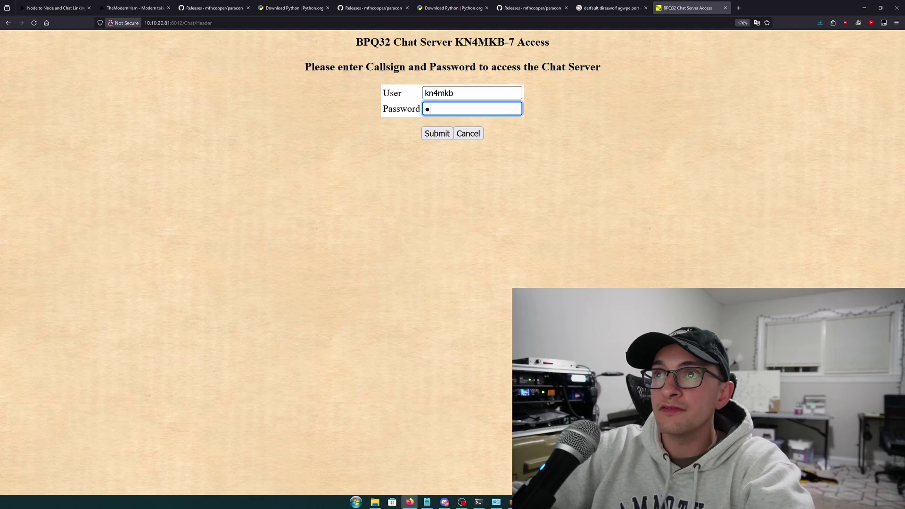
type("****")
key("Return")
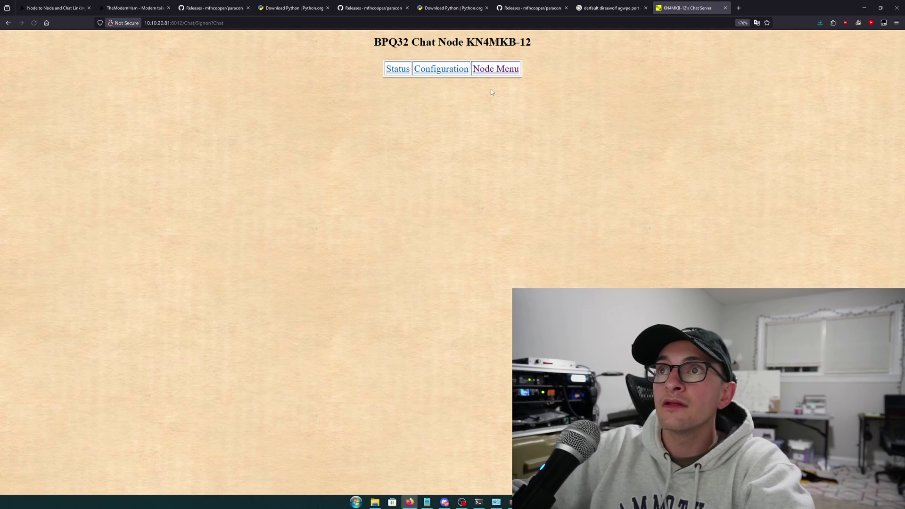
left_click(441, 69)
scroll(400, 283, "down", 1)
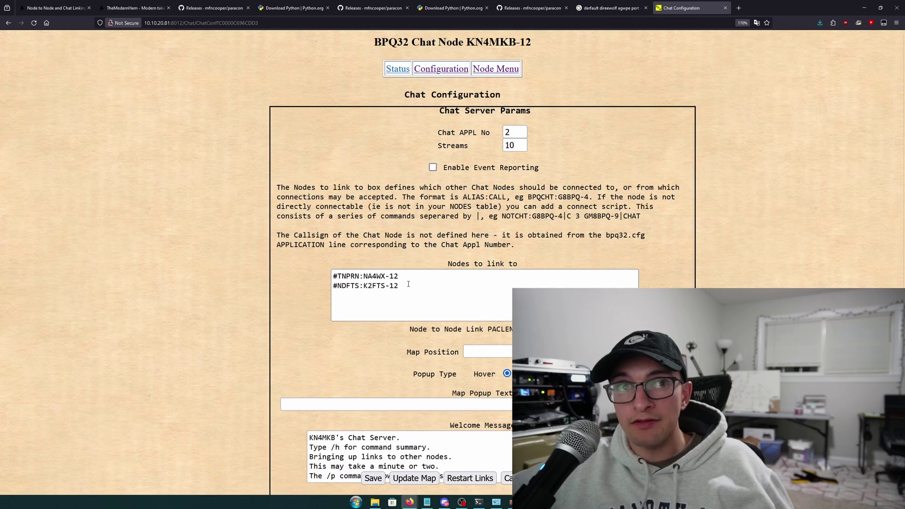
left_click_drag(408, 284, 364, 288)
left_click(351, 289)
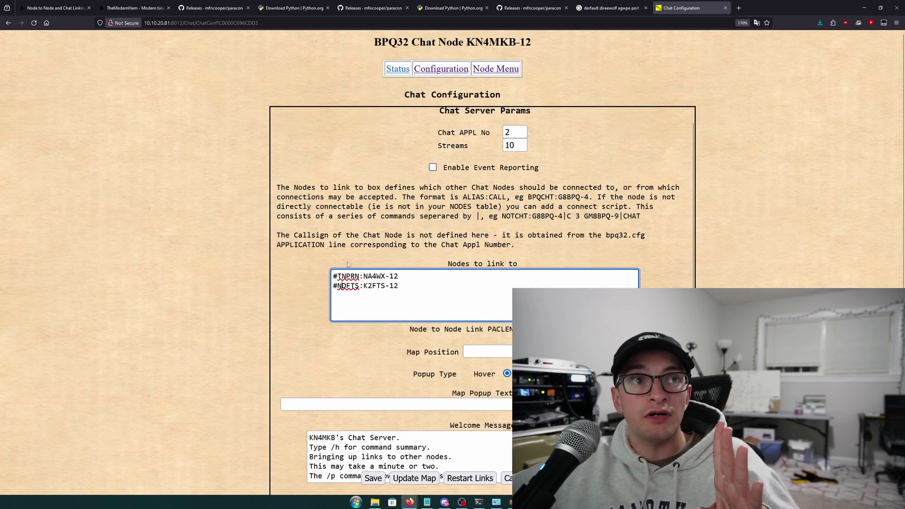
scroll(364, 291, "up", 2)
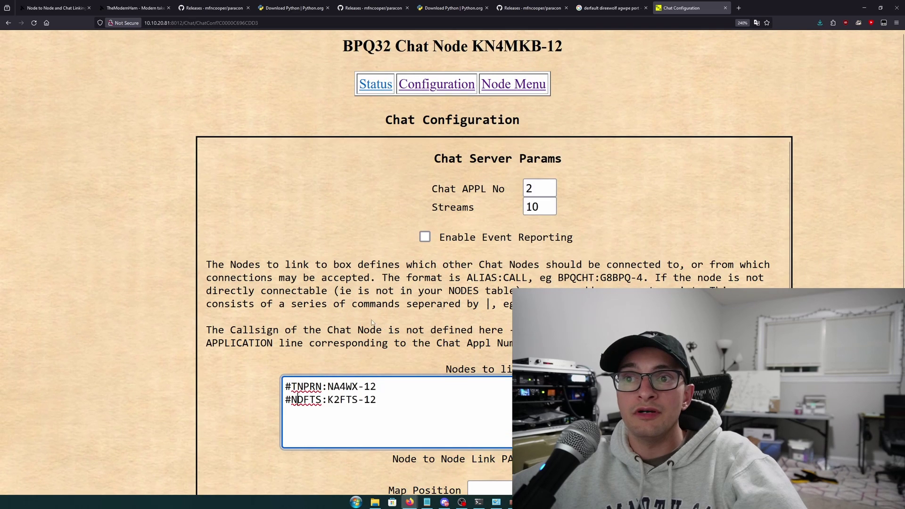
left_click_drag(291, 393, 322, 394)
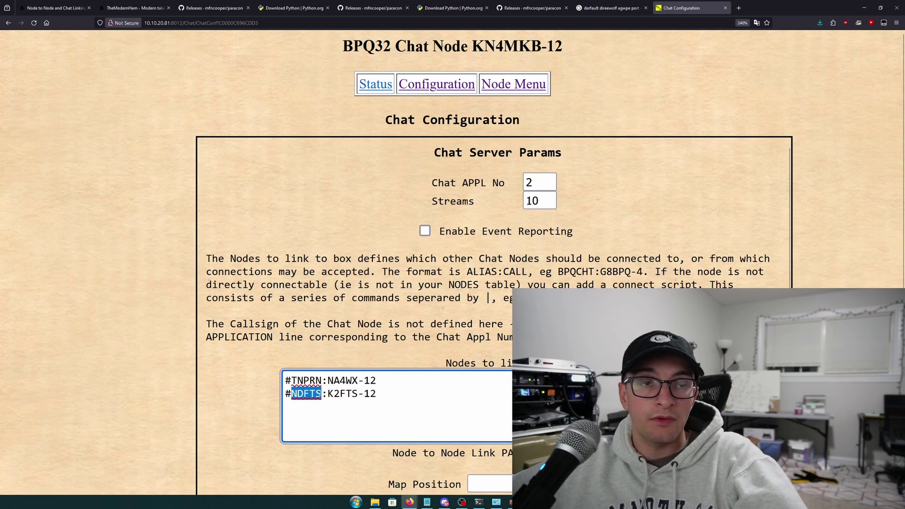
mouse_move(320, 394)
left_mouse_down()
mouse_move(350, 374)
mouse_move(326, 396)
left_mouse_up()
key("ctrl+z")
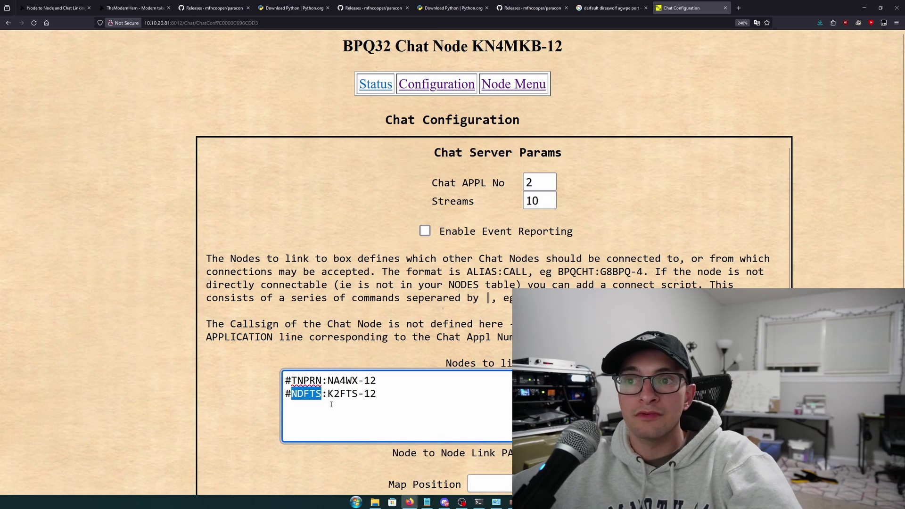
key("ctrl+z")
left_click(327, 395)
left_click_drag(328, 394, 384, 396)
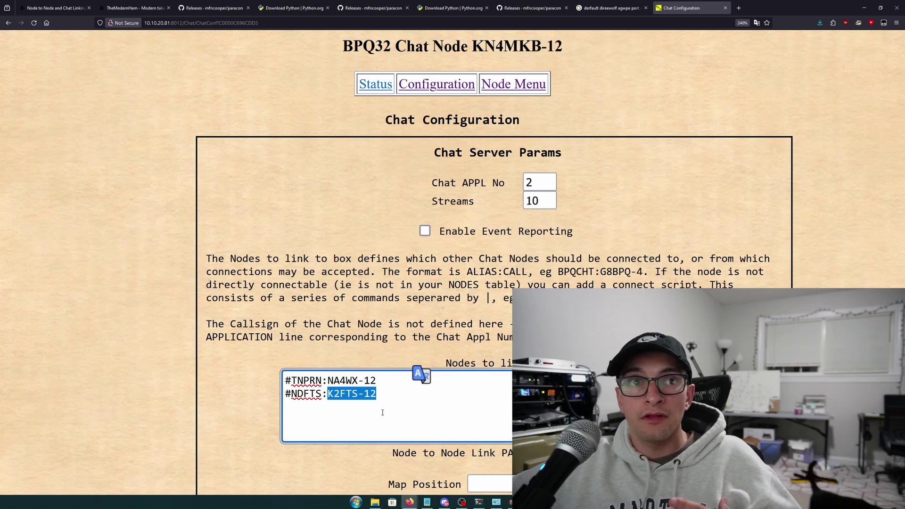
left_click_drag(379, 402, 328, 397)
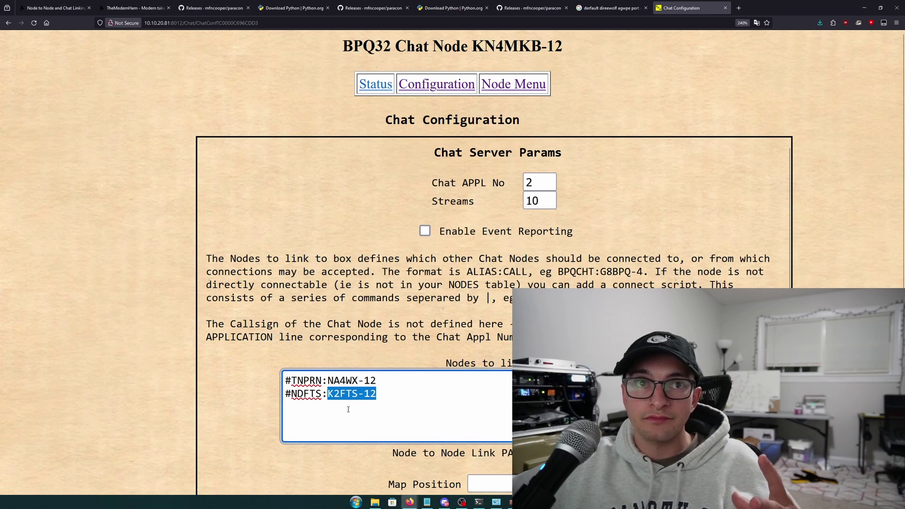
scroll(348, 409, "down", 2)
left_click(397, 311)
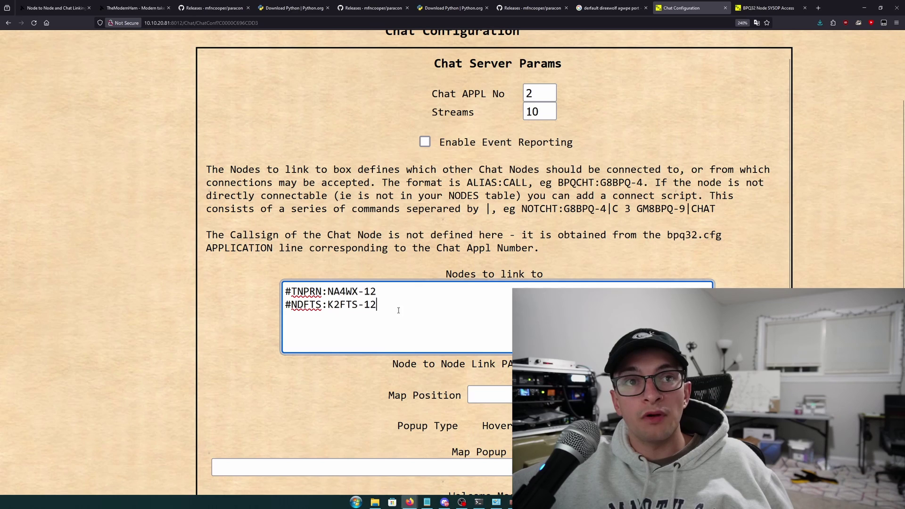
left_click_drag(399, 310, 285, 304)
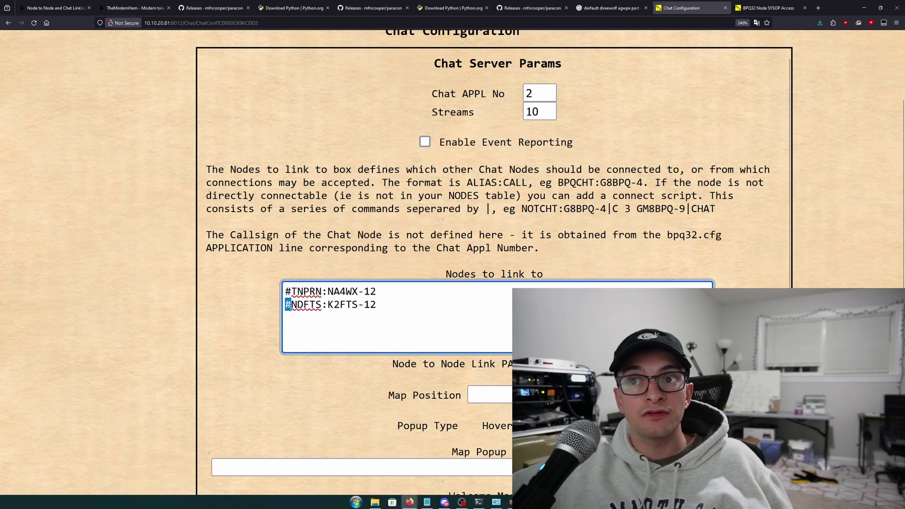
left_click(291, 305)
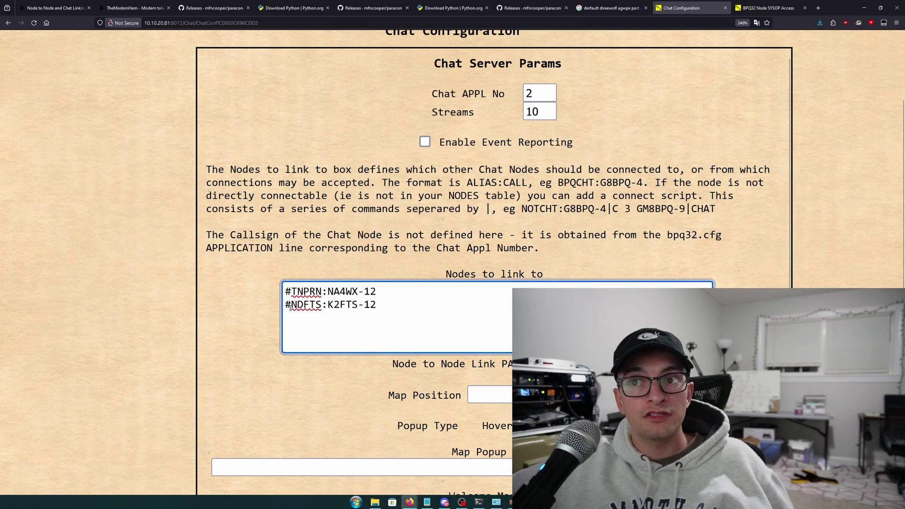
left_click_drag(291, 305, 328, 304)
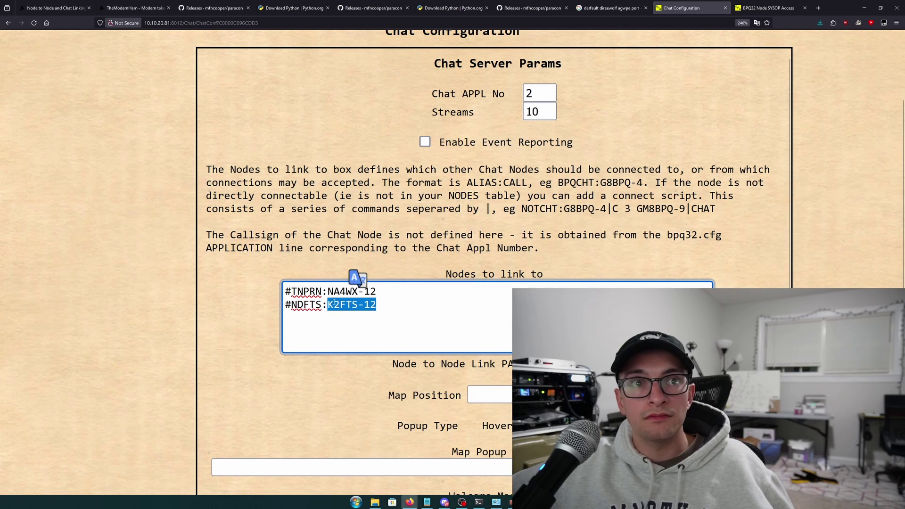
scroll(333, 292, "down", 2)
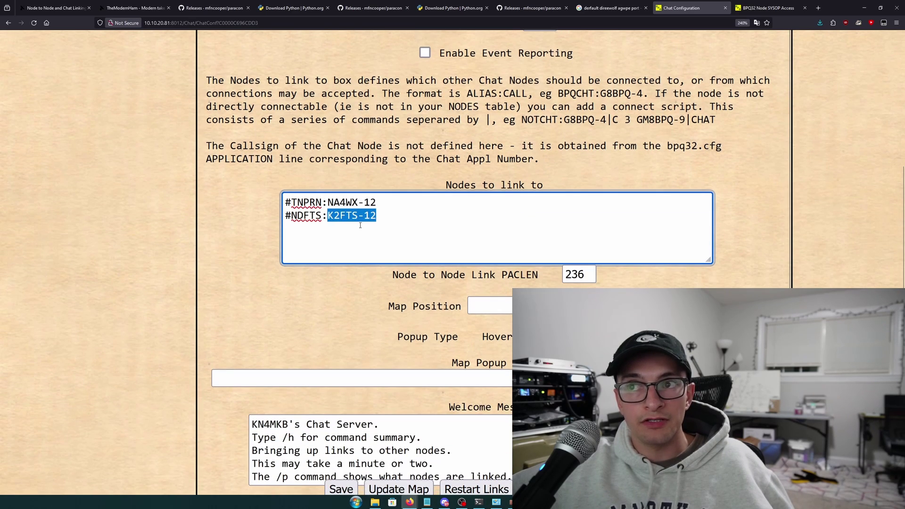
scroll(349, 245, "down", 1)
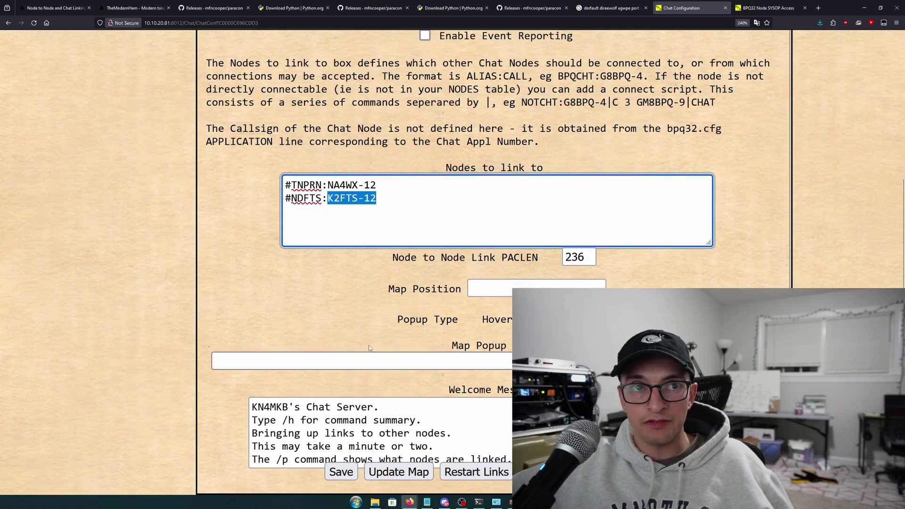
scroll(370, 317, "up", 1)
Open the chat server Status page and reload it for fresh RTT values on both links
scroll(370, 317, "up", 5)
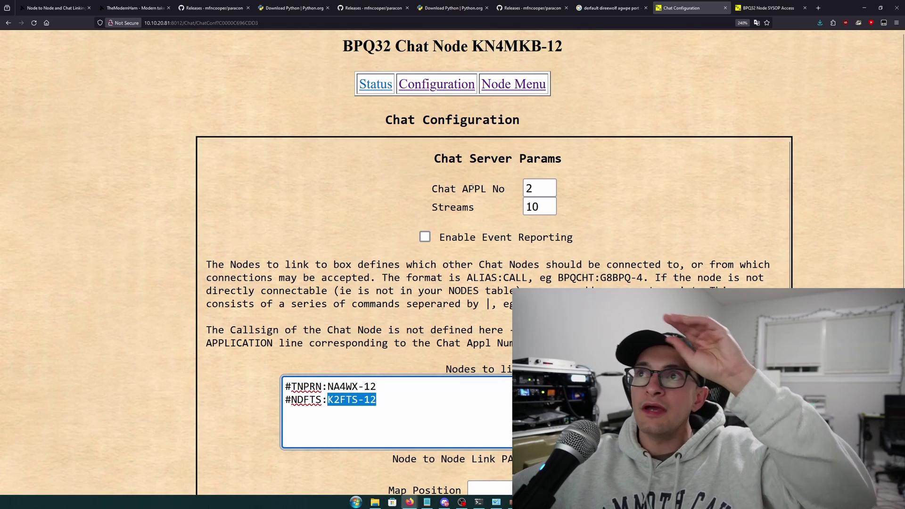
left_click(382, 86)
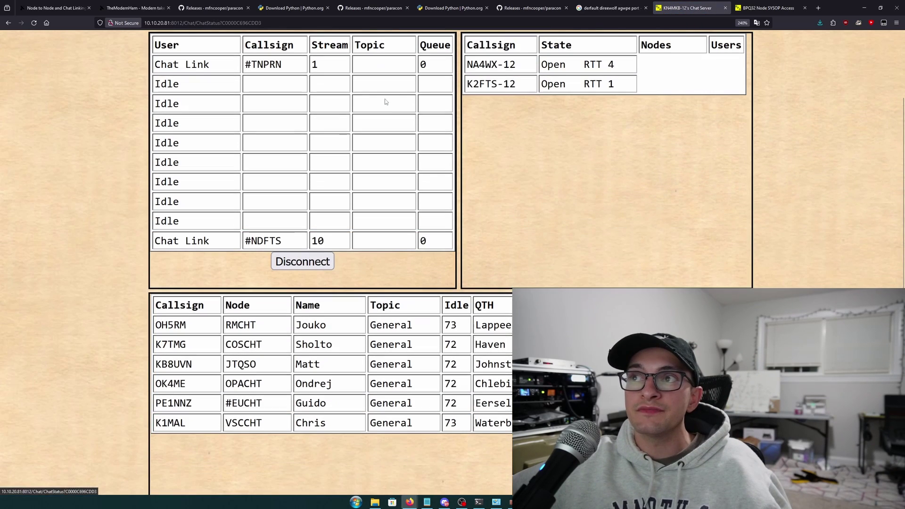
scroll(483, 87, "down", 3)
left_click_drag(466, 85, 608, 87)
scroll(596, 121, "up", 1)
scroll(596, 142, "up", 3)
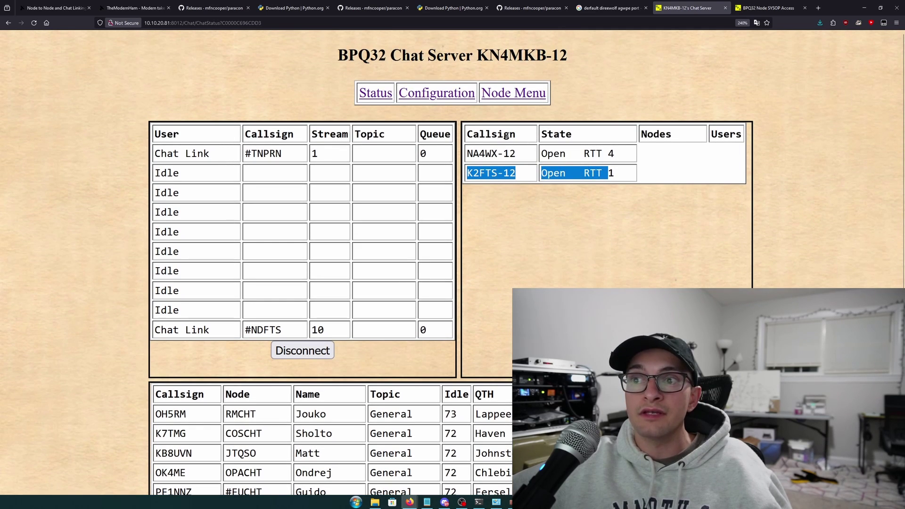
scroll(509, 179, "down", 8)
scroll(510, 180, "up", 4)
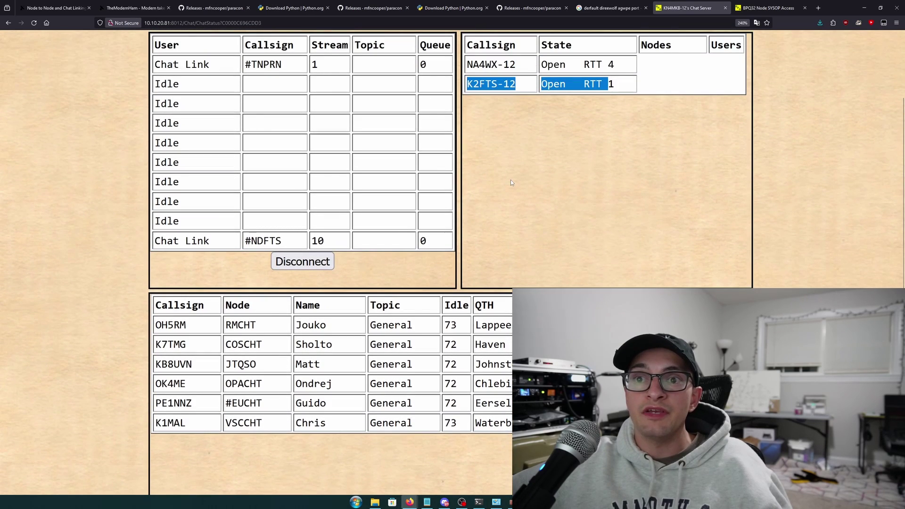
key("F5")
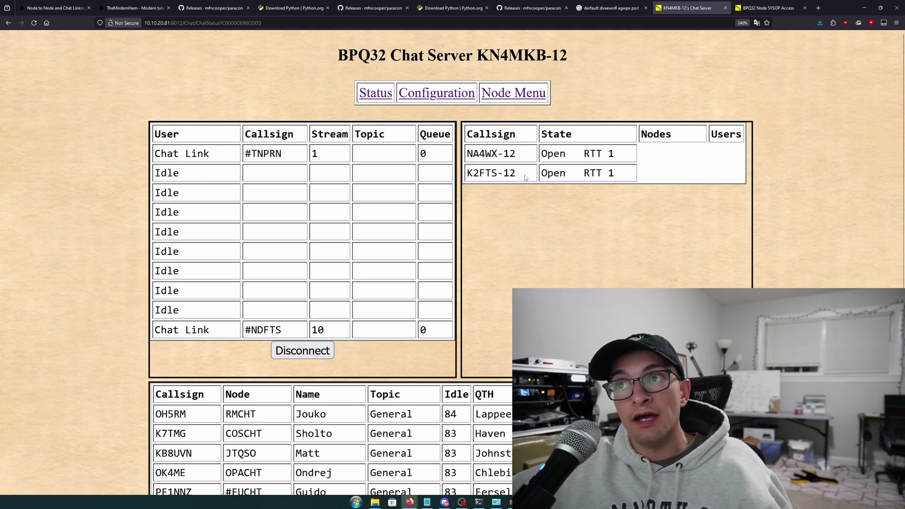
Confirm chat server KN4MKB-12's open link to K2FTS-12, then return to KN4MKB-7's Node Menu
left_click_drag(571, 55, 483, 54)
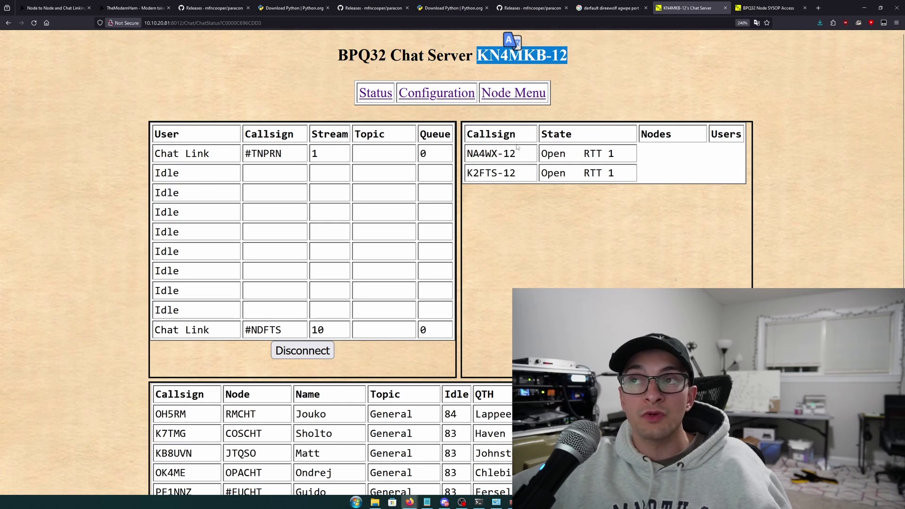
left_click_drag(518, 175, 468, 188)
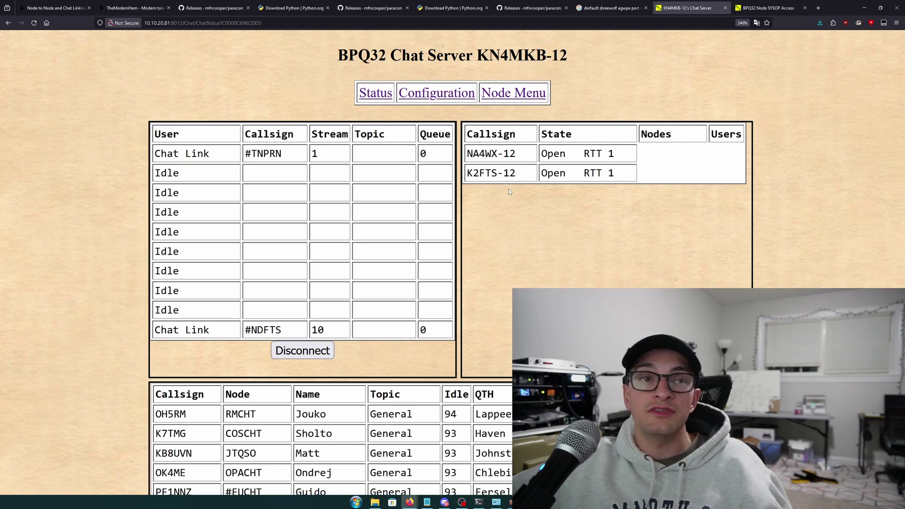
left_click(382, 95)
left_click(513, 93)
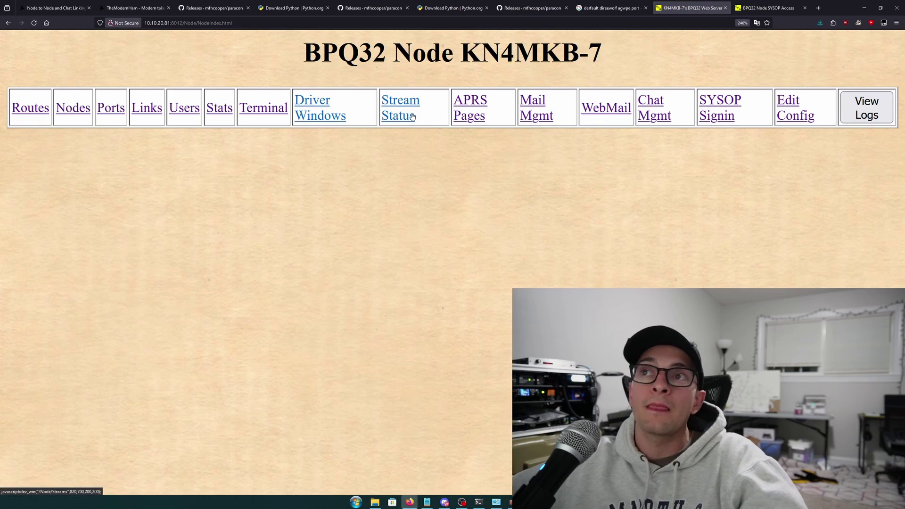
Zoom out and open KN4MKB-7's Links list, highlighting the Active Node-Node KN4MKB-3 row
key("ctrl+minus")
key("ctrl+minus")
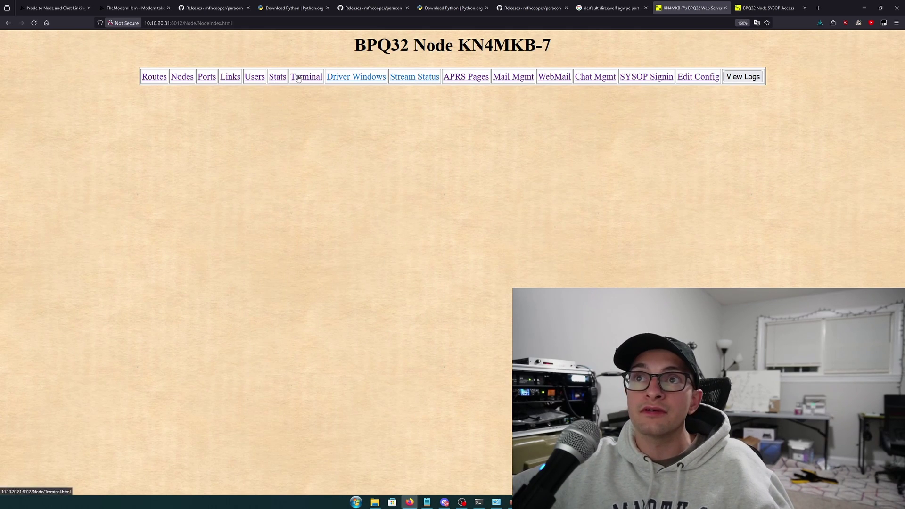
left_click(280, 80)
left_click(255, 80)
left_click(232, 83)
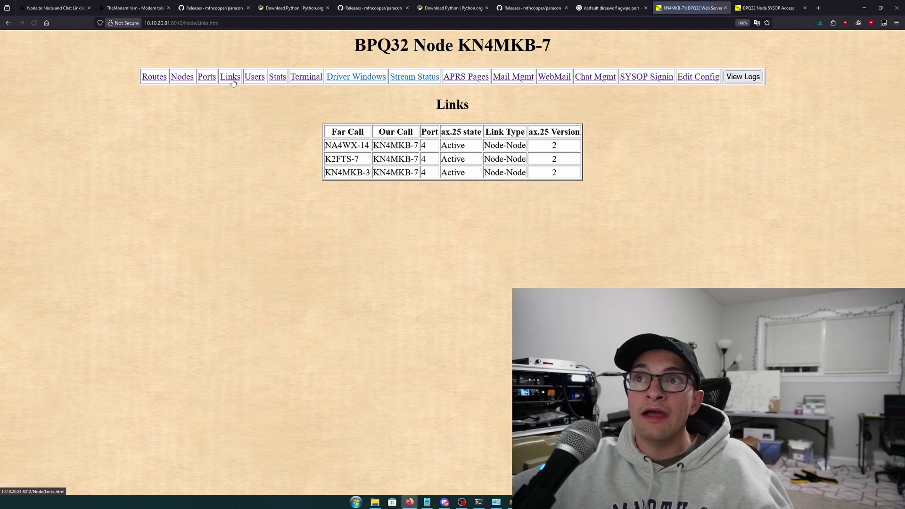
left_click_drag(318, 173, 584, 183)
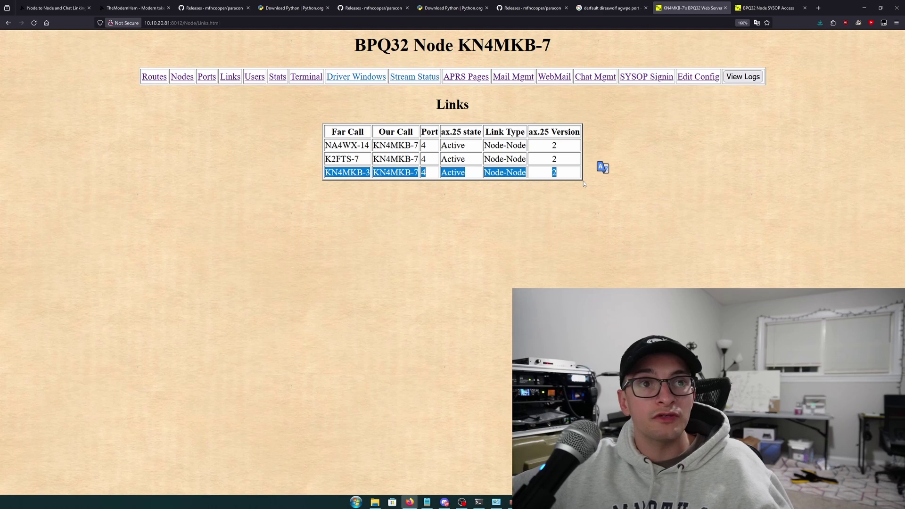